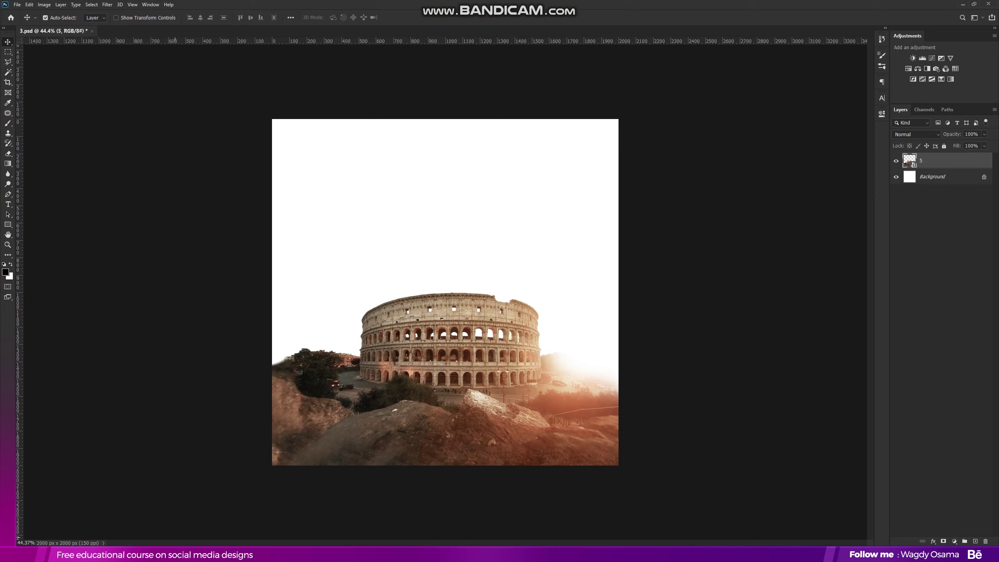
- Place the desert sky image "3 copy", move its layer below the Colosseum layer, and shift the sky slightly upward
key(alt+Tab)
drag(379, 122, 452, 290)
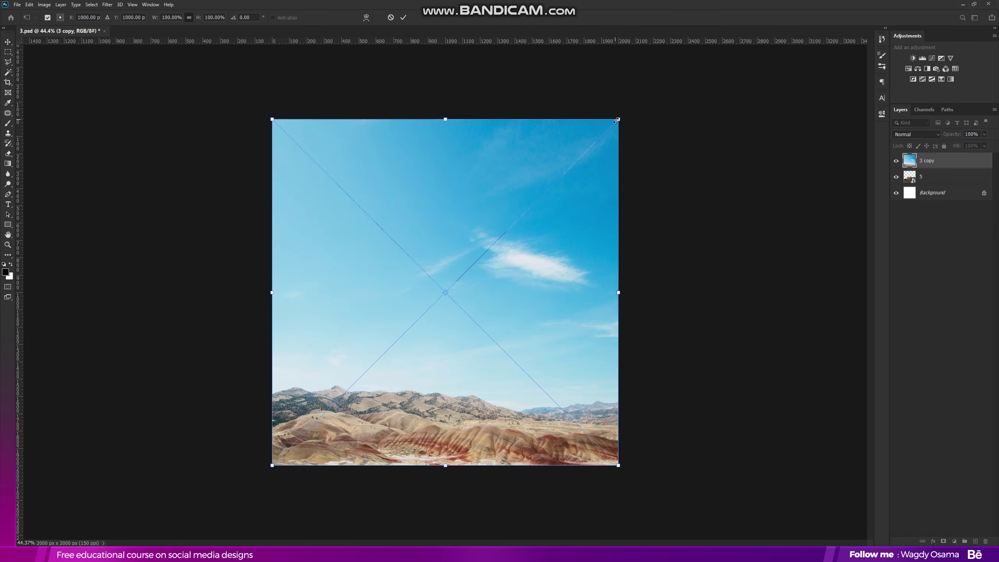
drag(616, 121, 612, 117)
click(403, 17)
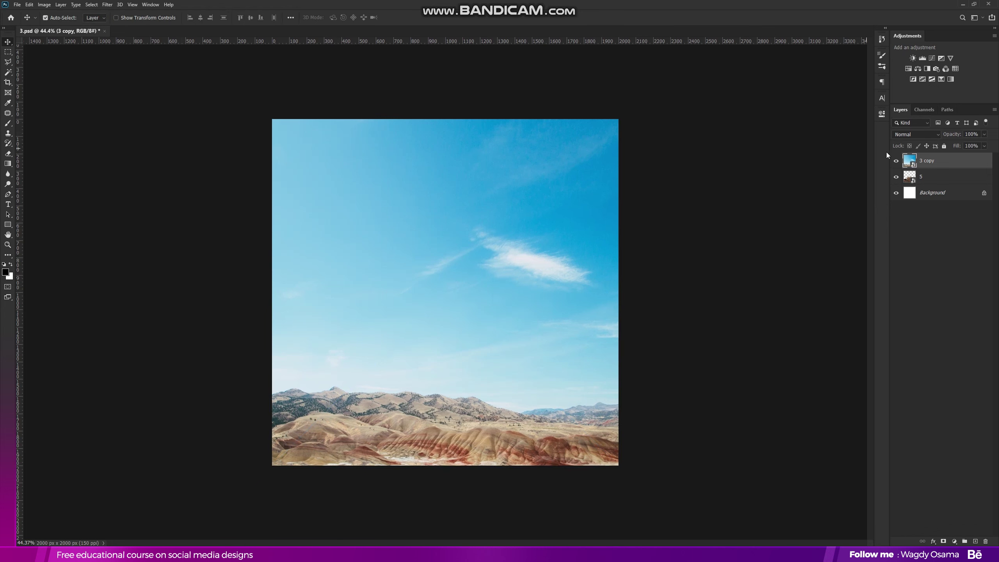
drag(928, 161, 929, 185)
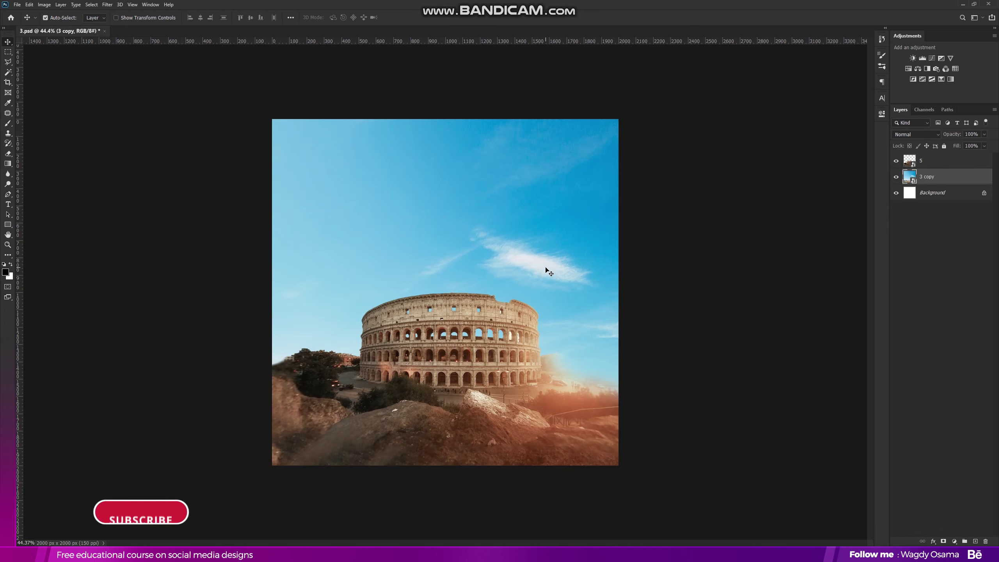
drag(537, 224, 533, 217)
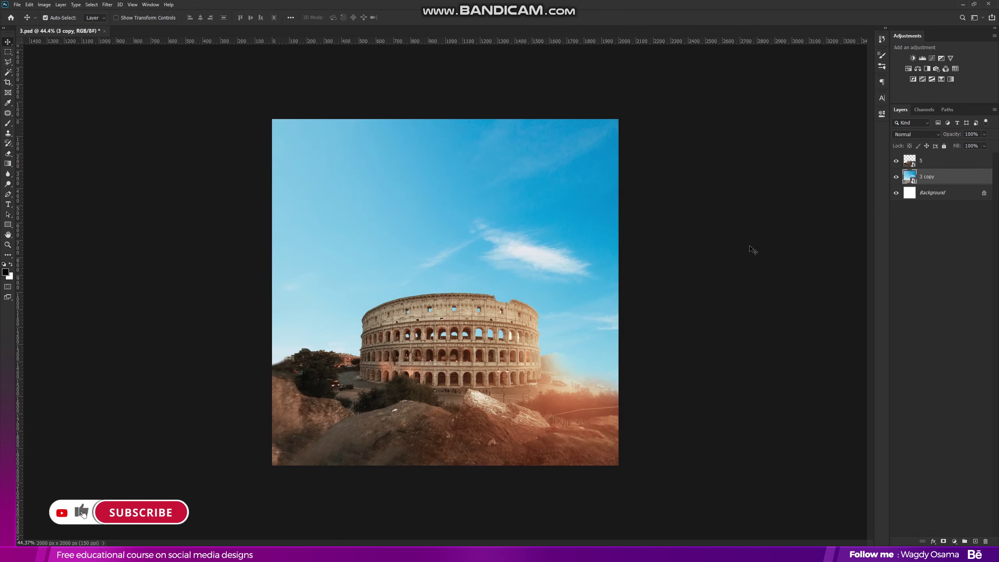
- Adjust the sky layer's Hue/Saturation with hue -3 and saturation -21
key(ctrl+u)
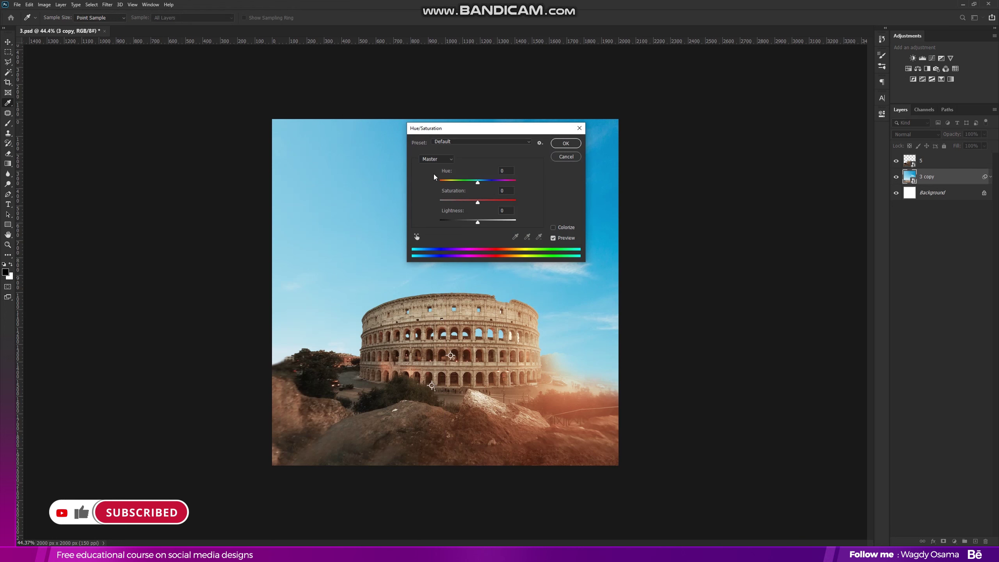
drag(465, 128, 649, 221)
mouse_move(660, 277)
mouse_down()
mouse_move(653, 296)
mouse_move(660, 276)
mouse_up()
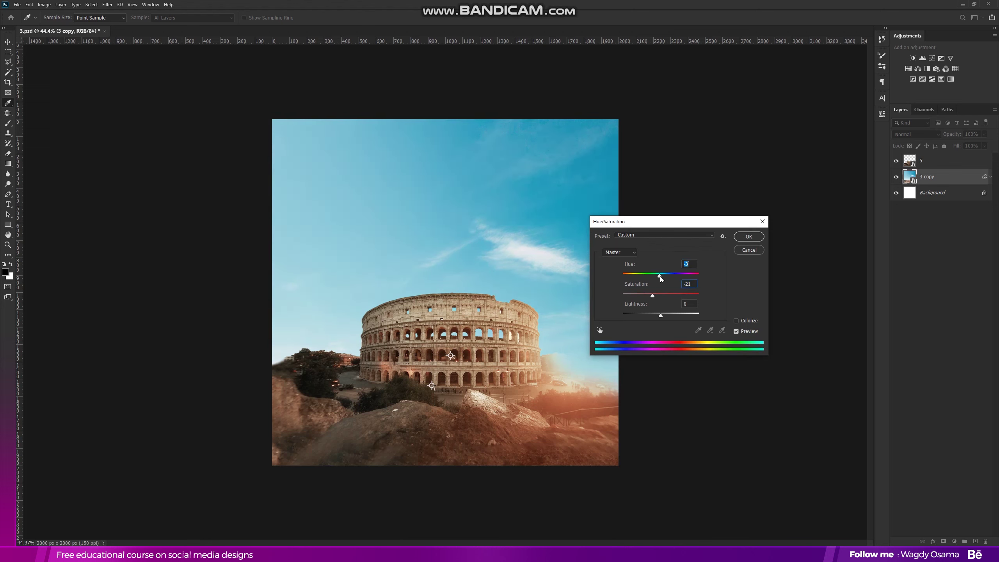
key(Return)
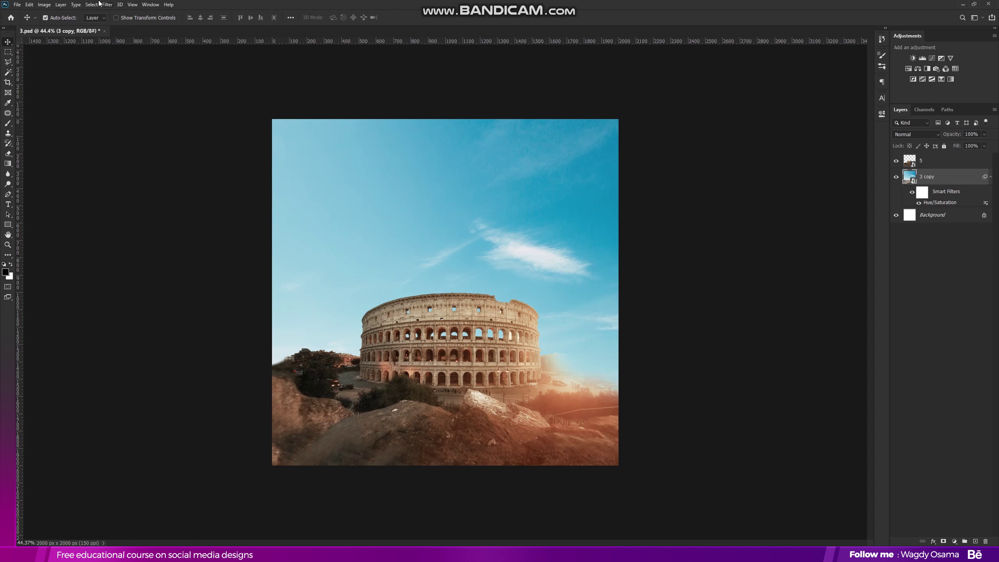
- Apply a Path Blur to the sky layer, lengthening the horizontal blur path and raising its speed above 50%
click(105, 5)
mouse_move(163, 102)
click(220, 122)
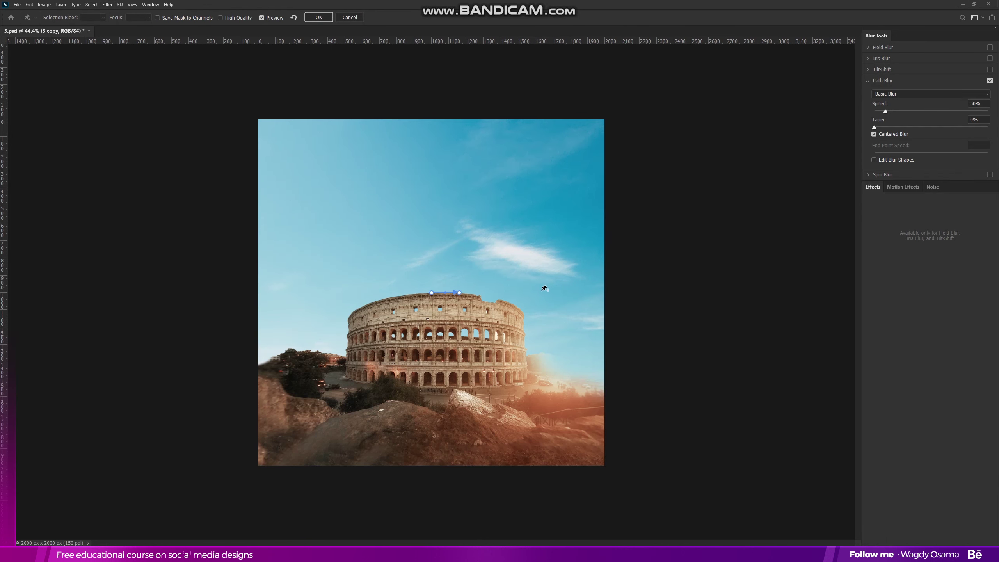
drag(886, 111, 889, 111)
drag(430, 295, 406, 292)
drag(889, 112, 894, 111)
click(318, 17)
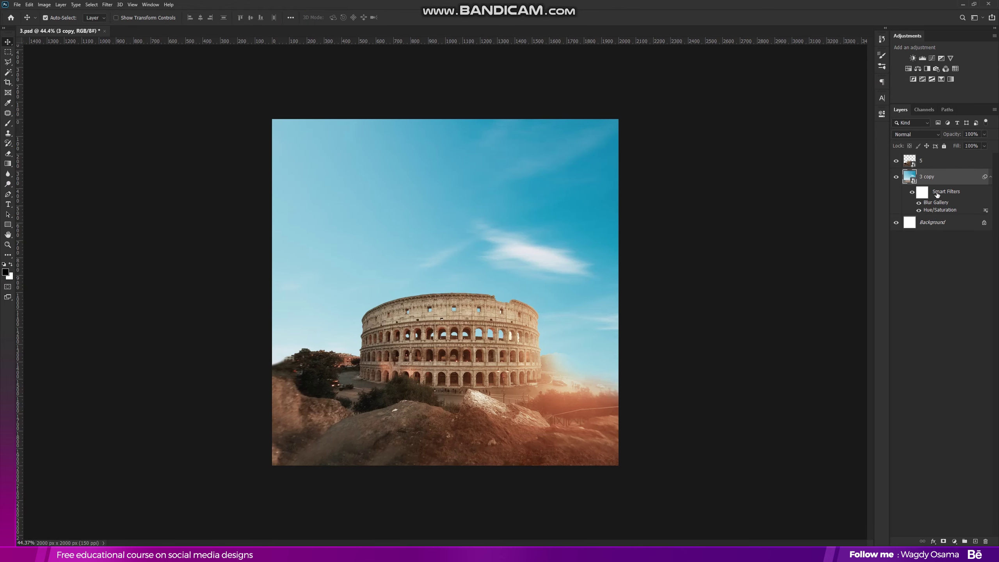
- Select the Colosseum layer and collapse the sky layer's list of smart filters
click(936, 167)
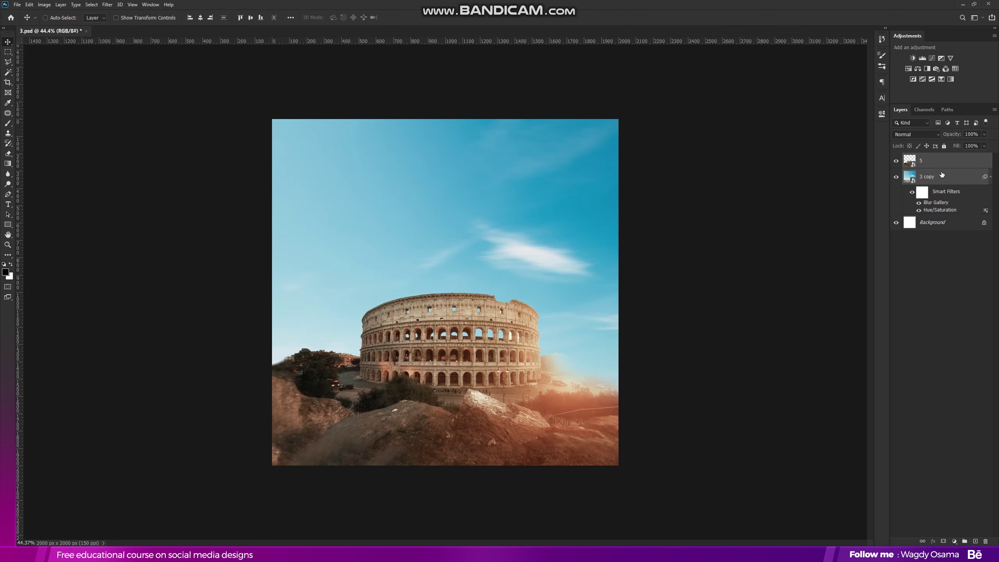
click(942, 177)
key(alt+])
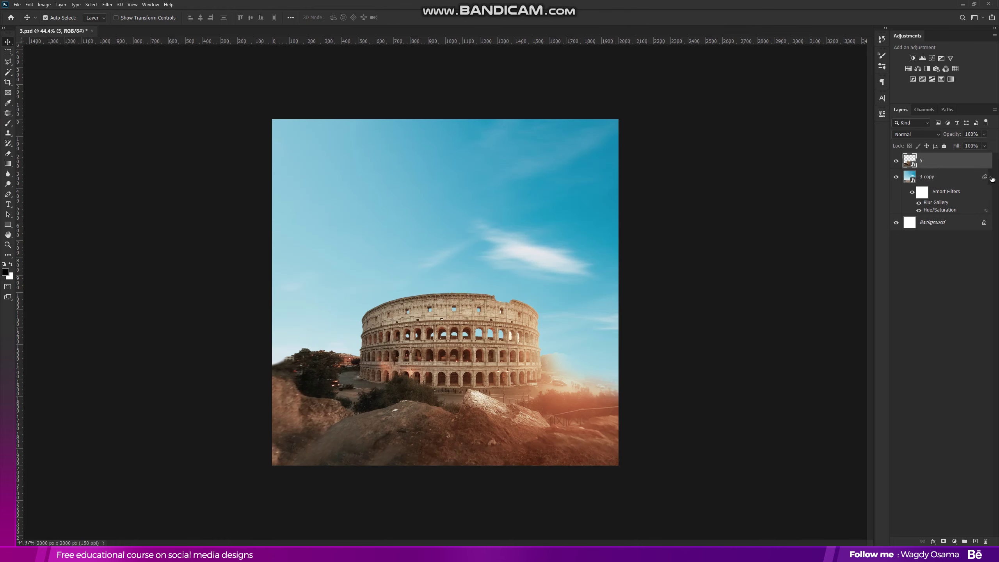
click(992, 177)
- Place the tooth character image "3" scaled to 76.80%, centred horizontally and standing over the Colosseum
key(alt+Tab)
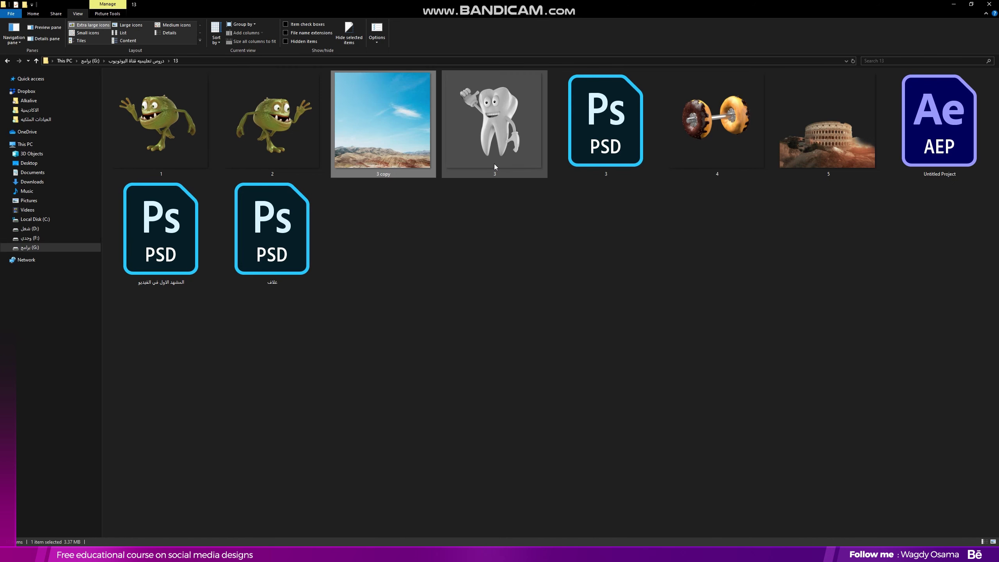
drag(500, 153, 461, 236)
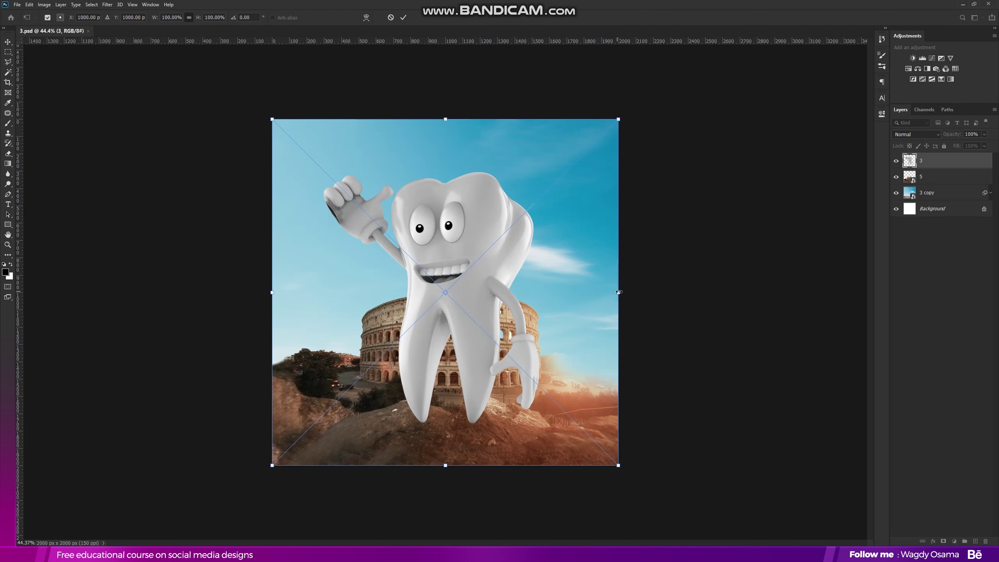
drag(618, 292, 536, 263)
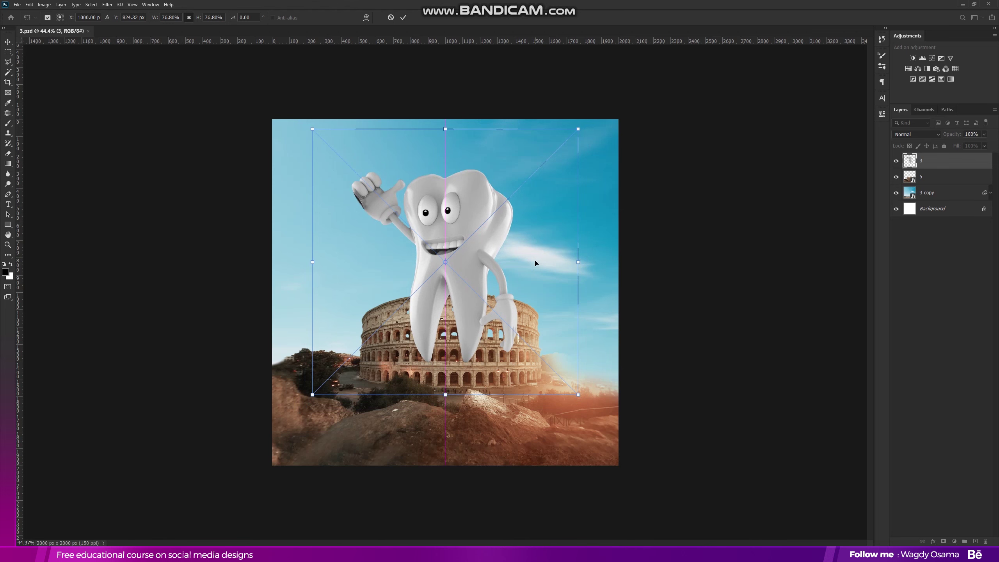
key(Return)
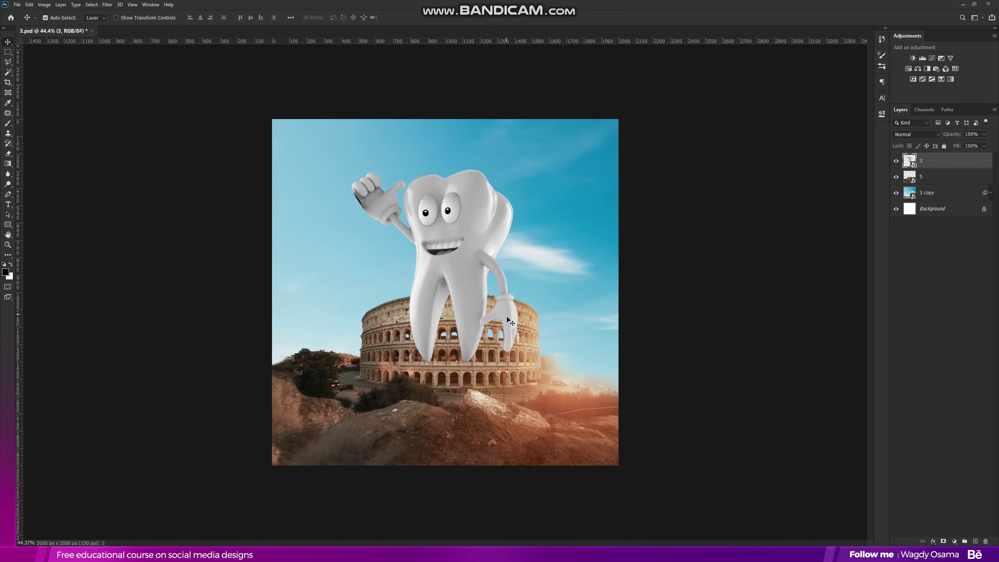
- Rasterize the tooth character's layer 3
scroll(510, 323, up, 3)
scroll(527, 328, up, 1)
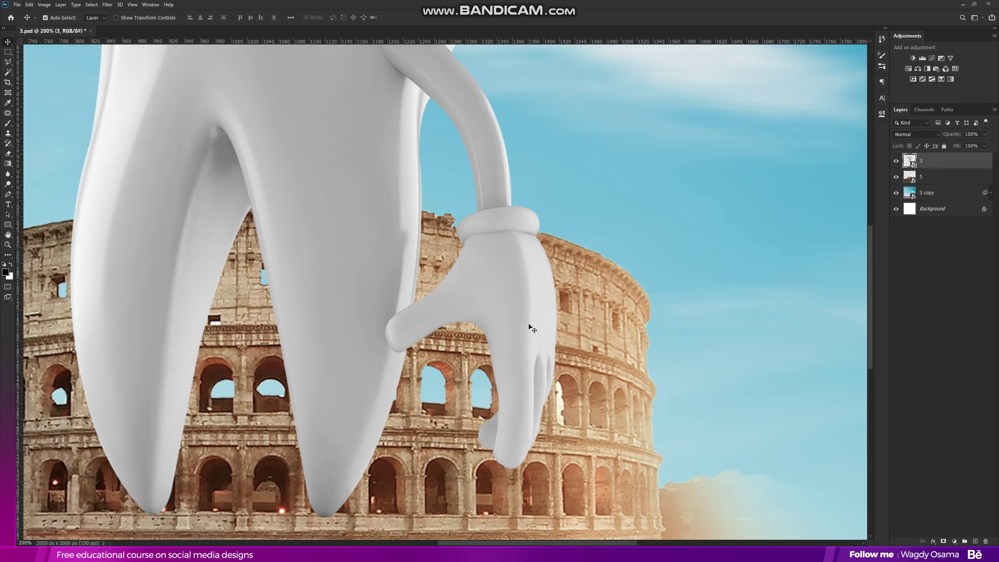
right_click(944, 177)
click(932, 274)
- Draw a closed Pen path around the tooth character's lowered hand, following the thumb and the top edge of the cuff
click(7, 195)
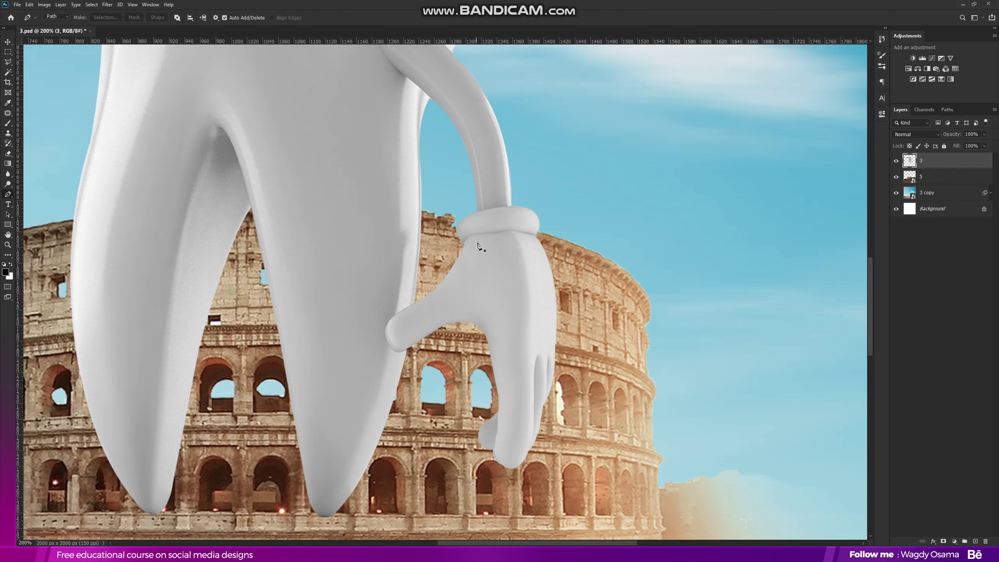
scroll(469, 230, up, 1)
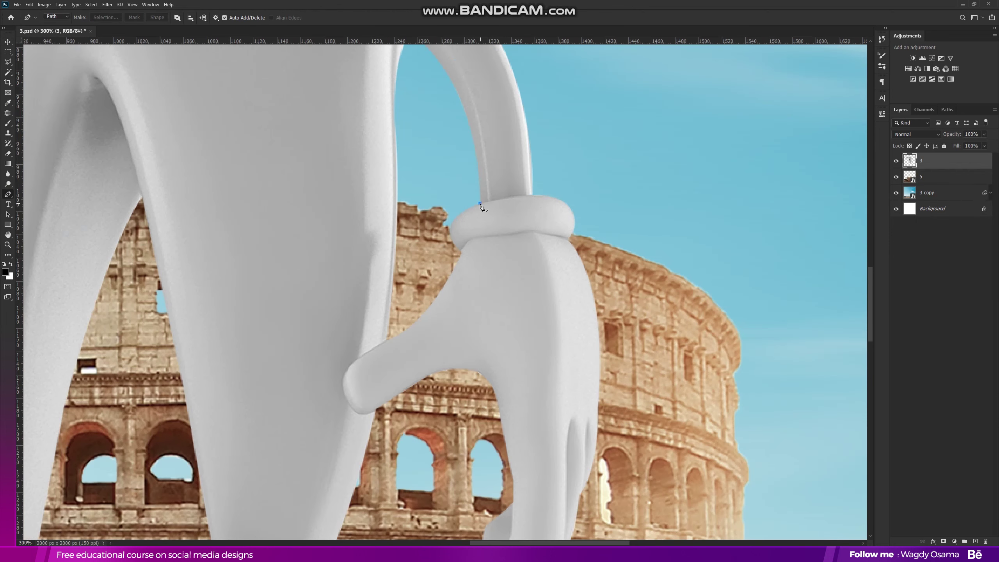
click(441, 211)
click(440, 240)
click(422, 271)
click(404, 305)
drag(346, 374, 404, 418)
key(ctrl+z)
drag(357, 412, 376, 429)
scroll(454, 440, down, 5)
drag(427, 368, 429, 373)
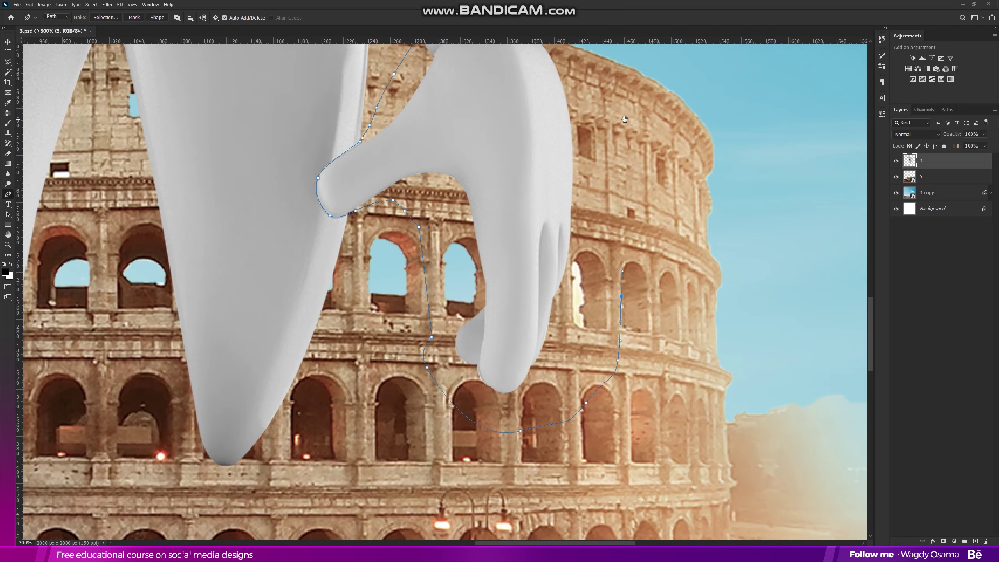
scroll(626, 120, up, 8)
click(578, 321)
click(526, 289)
click(481, 299)
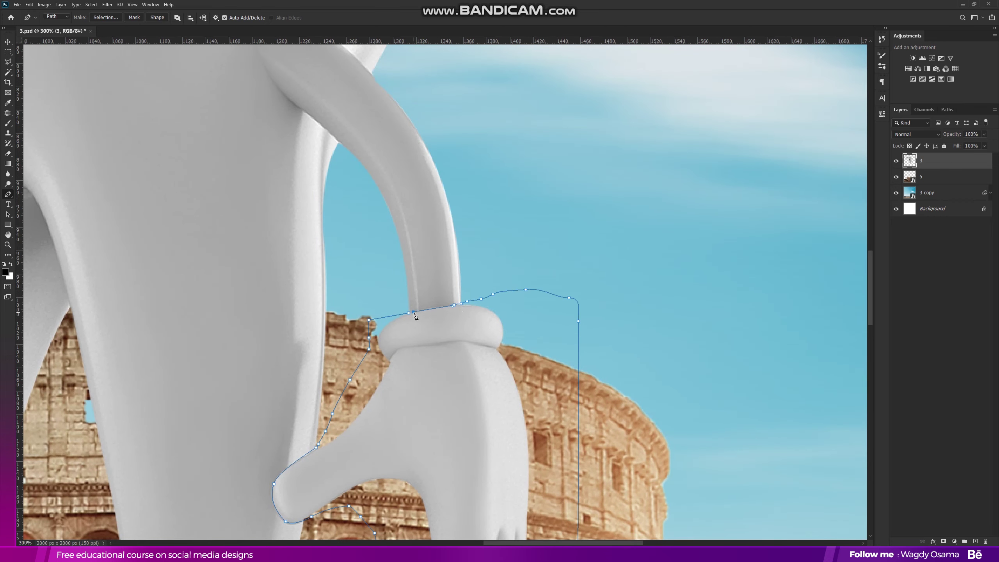
- Convert the path to a selection with 0 px feather and copy the lowered hand to its own layer
click(113, 18)
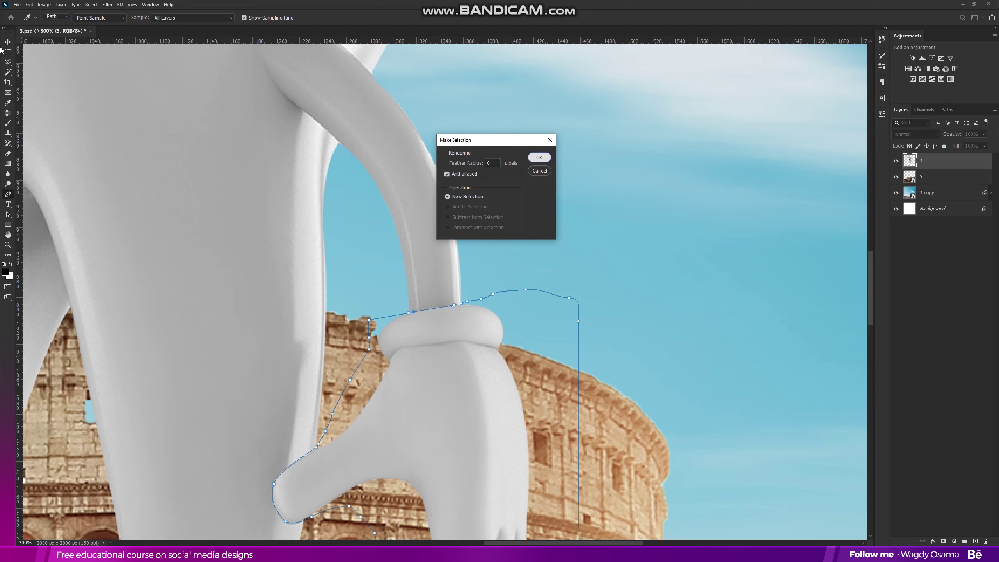
click(540, 157)
key(m)
scroll(513, 319, down, 1)
right_click(491, 326)
click(512, 380)
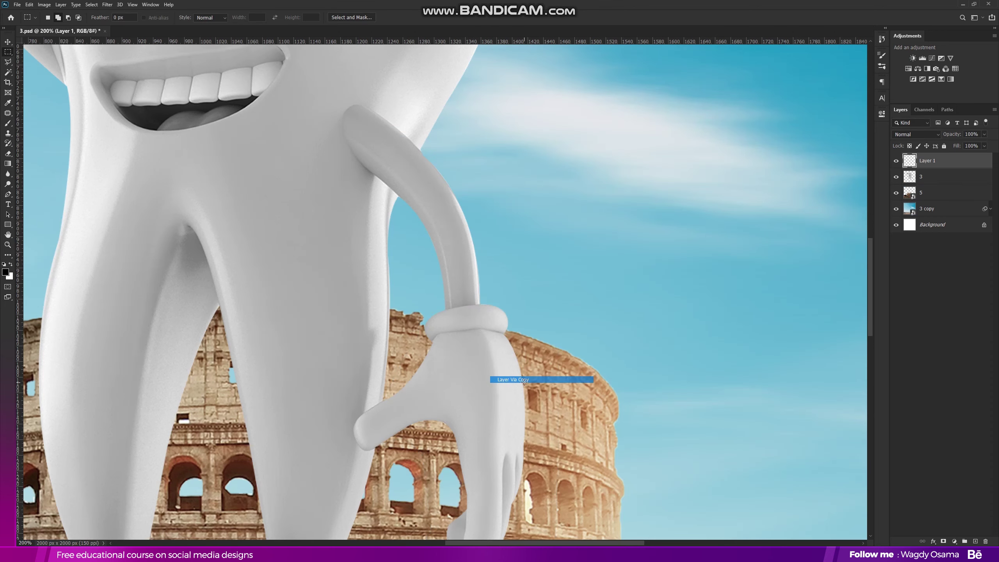
- Move the tooth layer 3 below the Colosseum layer 5, leaving the copied hand in front
key(v)
scroll(508, 236, down, 2)
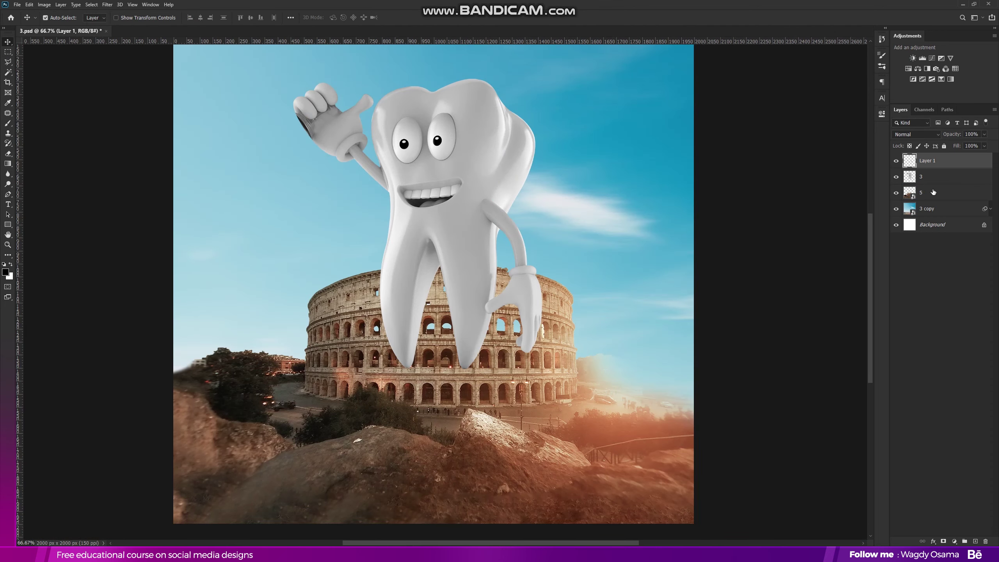
drag(916, 178, 926, 199)
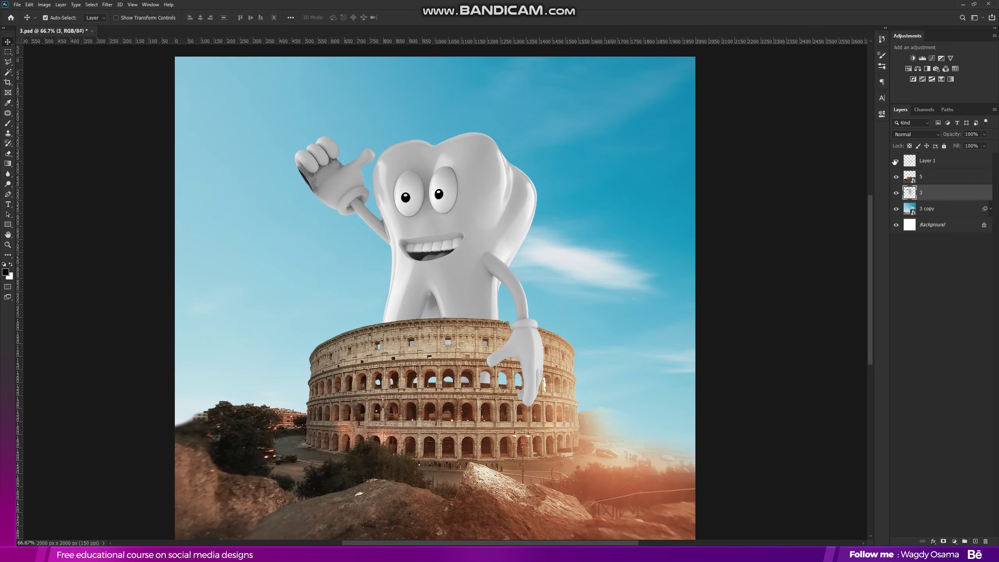
- Toggle the visibility of the copied hand layer to compare the composition with and without it
click(896, 161)
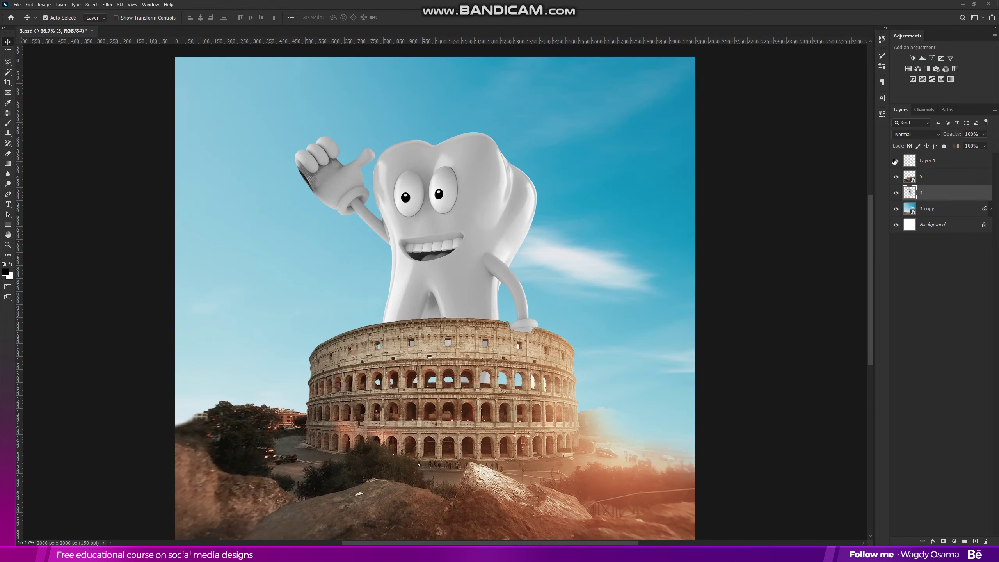
click(896, 161)
click(896, 161)
click(896, 161)
click(896, 161)
click(896, 161)
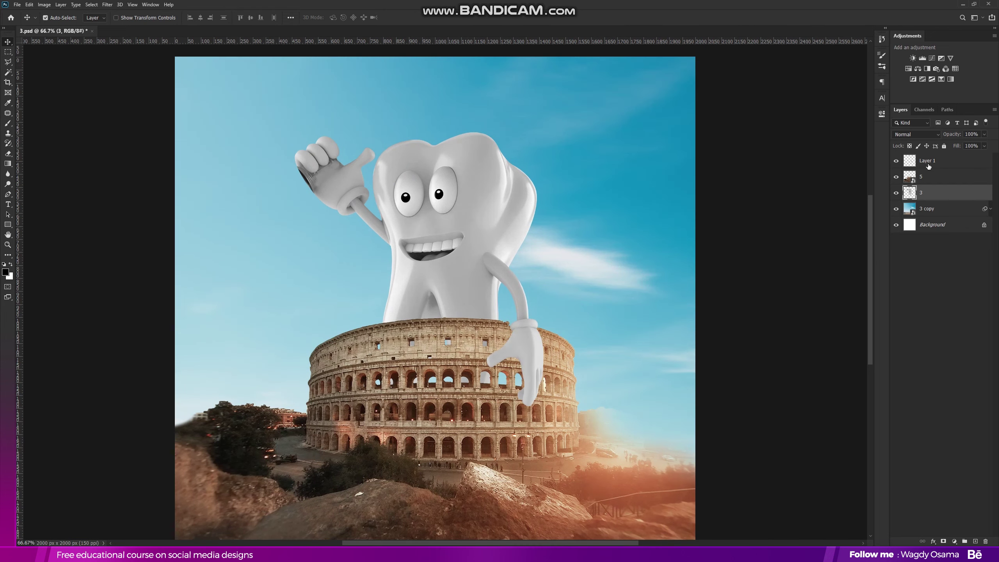
- Convert the copied hand layer and the tooth layer 3 to smart objects
click(930, 166)
right_click(930, 165)
click(941, 245)
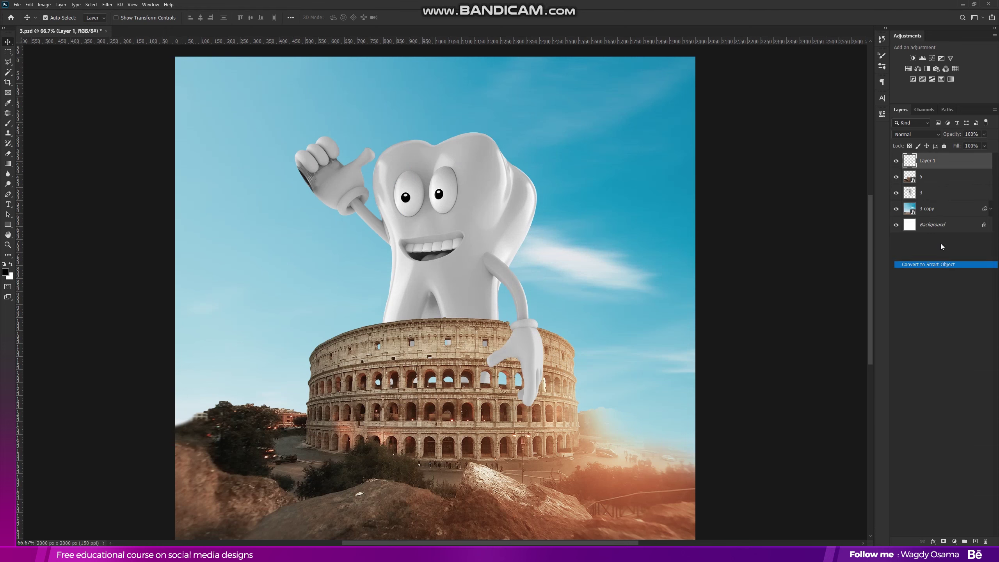
right_click(944, 189)
click(947, 288)
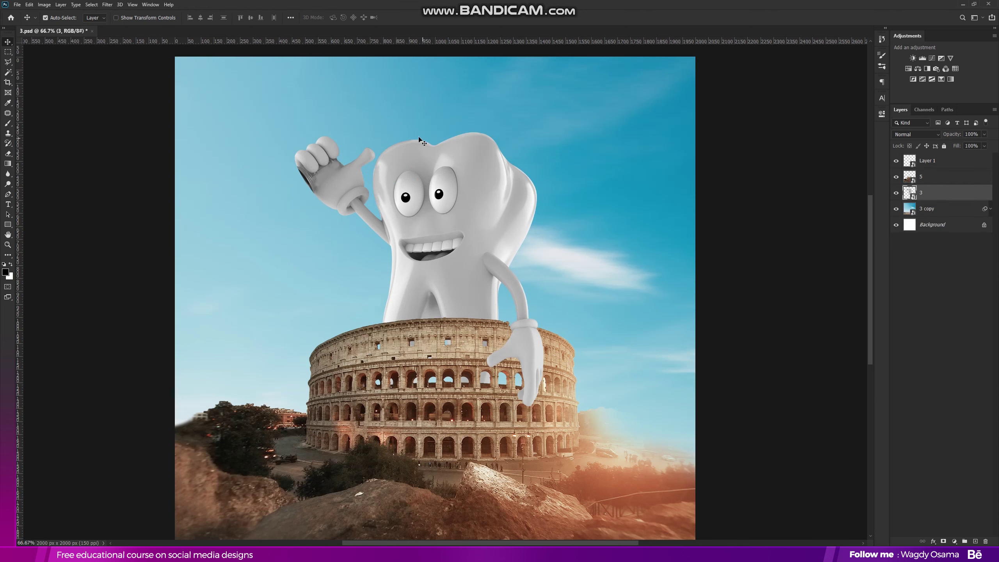
- Place the donut dumbbell image "4" above the tooth layer, scaled down and positioned over the raised hand
scroll(419, 139, up, 5)
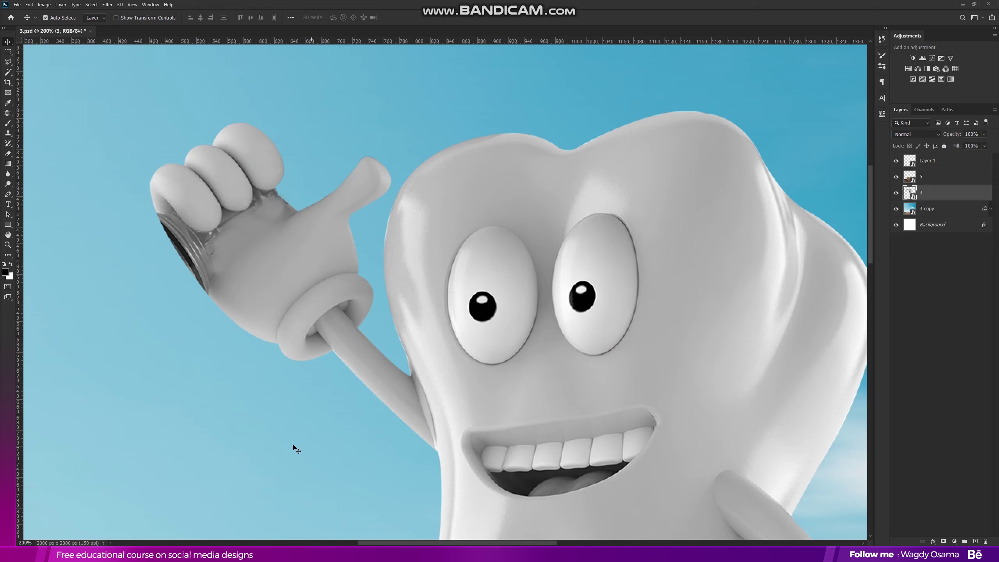
click(170, 552)
drag(708, 130, 359, 233)
drag(608, 199, 442, 148)
key(ctrl+plus)
key(ctrl+plus)
click(405, 17)
key(ctrl+plus)
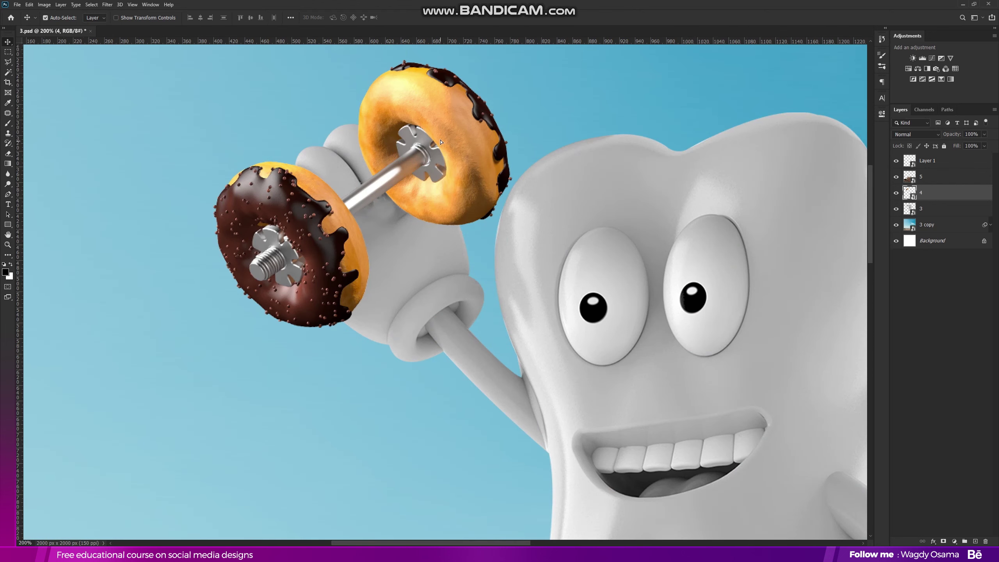
- Lower the dumbbell layer's opacity to 38% and nudge the dumbbell into line with the gripping fingers
key(ctrl+minus)
key(ctrl+minus)
key(ctrl+minus)
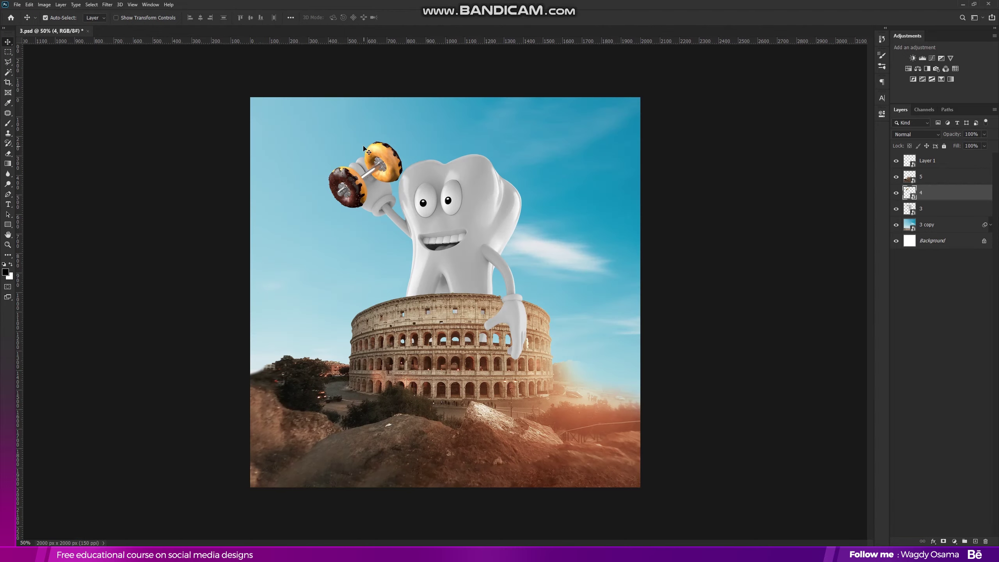
scroll(364, 149, up, 3)
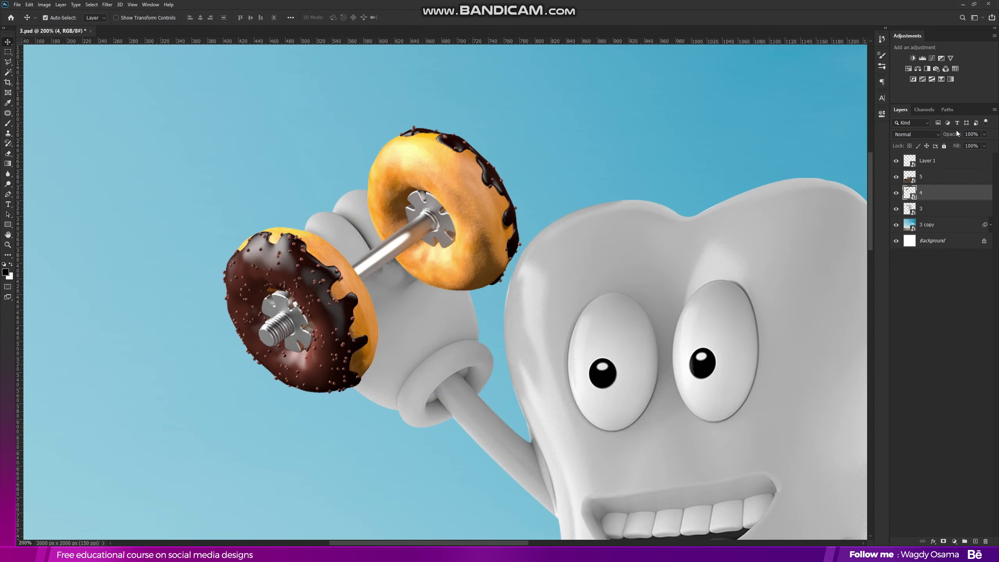
drag(956, 136, 935, 137)
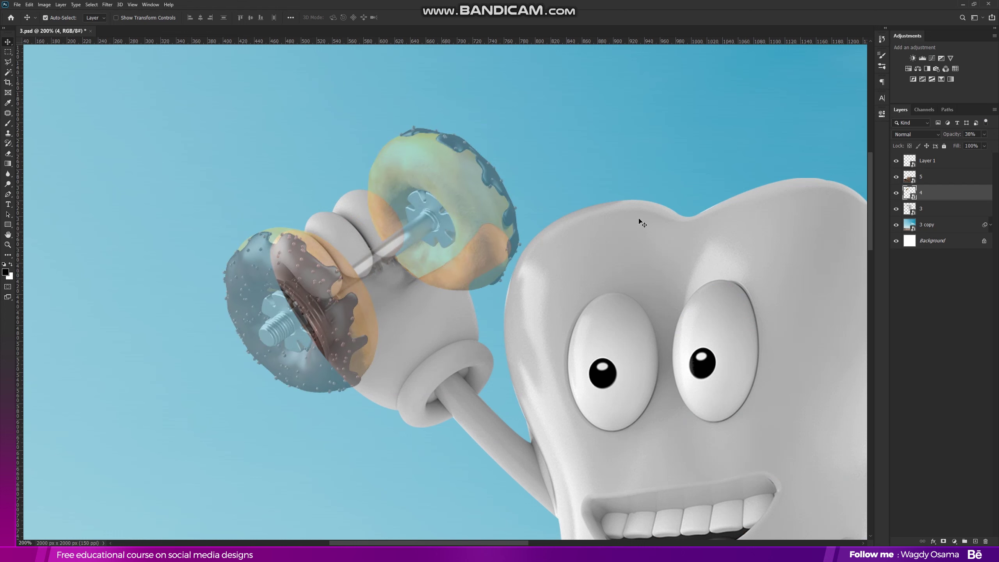
scroll(420, 248, up, 2)
drag(518, 228, 514, 220)
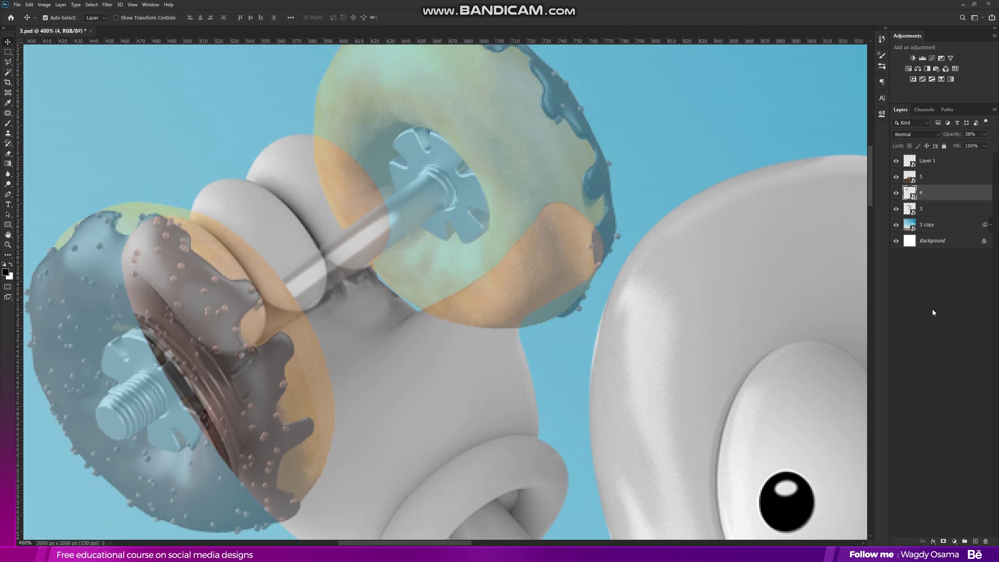
- Add a layer mask to dumbbell layer 4 and brush away part of the rear donut over the upper finger at 22 px
click(944, 542)
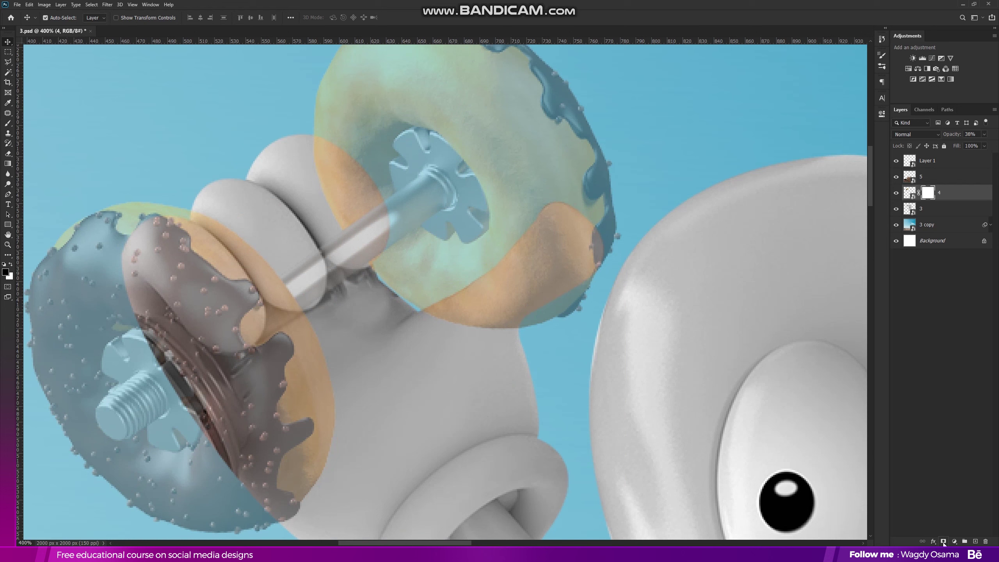
click(10, 126)
right_click(453, 188)
mouse_move(506, 205)
mouse_down()
mouse_move(537, 223)
mouse_move(493, 205)
mouse_up()
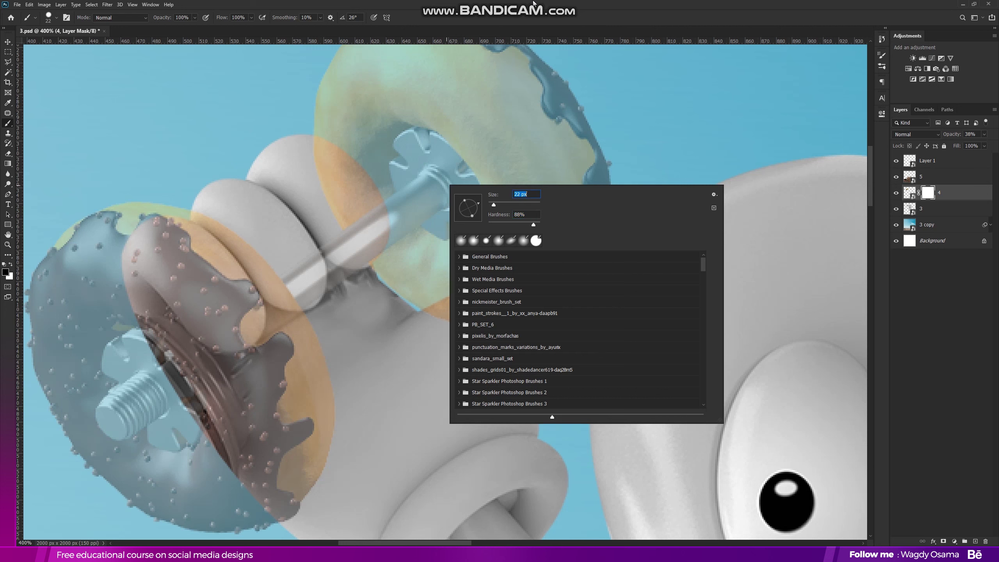
click(387, 178)
drag(335, 201, 317, 161)
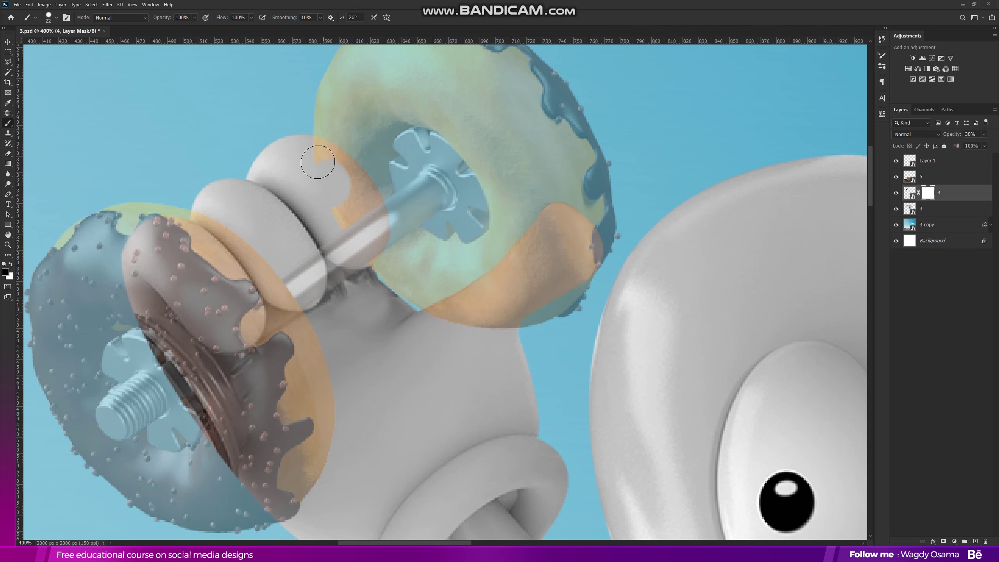
- Load the tooth layer 3 outline as a selection and mask out the dumbbell where it overlaps the upper finger and thumb
ctrl+click(910, 210)
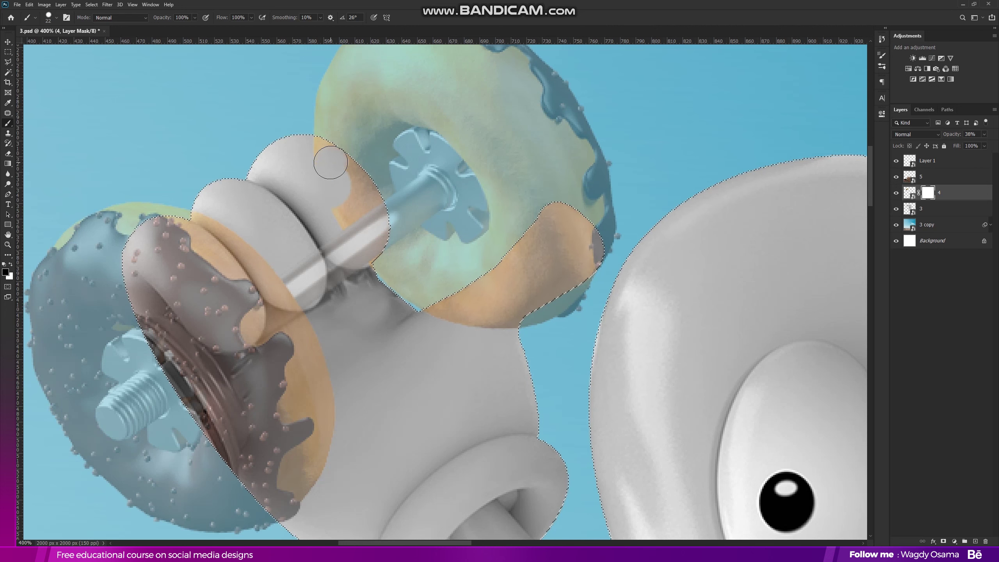
mouse_move(328, 157)
mouse_down()
mouse_move(370, 204)
mouse_move(365, 253)
mouse_move(338, 249)
mouse_move(329, 227)
mouse_move(369, 228)
mouse_move(331, 196)
mouse_up()
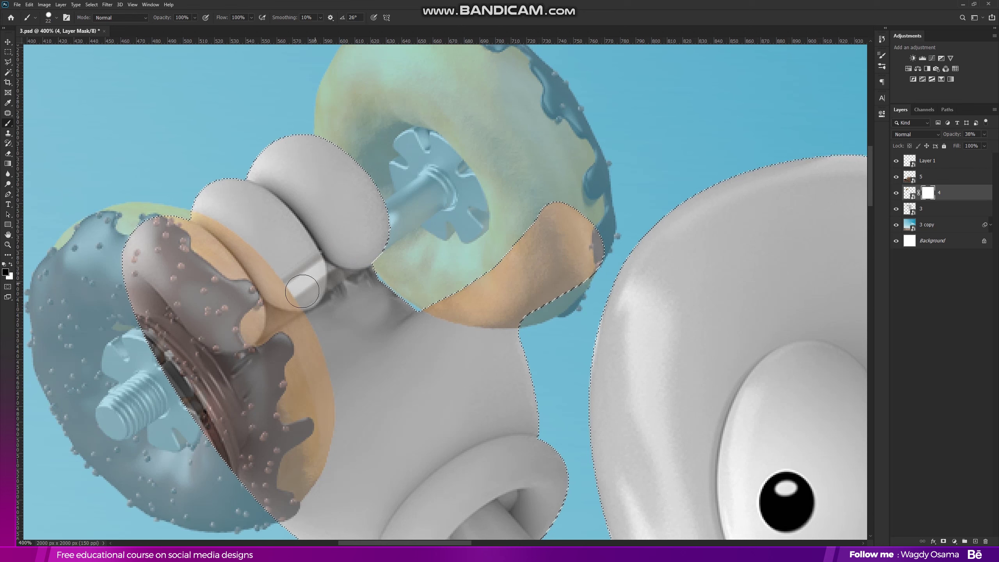
mouse_move(518, 270)
mouse_down()
mouse_move(543, 215)
mouse_move(562, 217)
mouse_move(585, 244)
mouse_move(553, 266)
mouse_move(557, 252)
mouse_move(541, 260)
mouse_move(527, 290)
mouse_move(441, 315)
mouse_move(536, 257)
mouse_move(488, 334)
mouse_move(583, 273)
mouse_move(498, 344)
mouse_move(533, 256)
mouse_up()
scroll(532, 256, down, 5)
scroll(363, 295, up, 5)
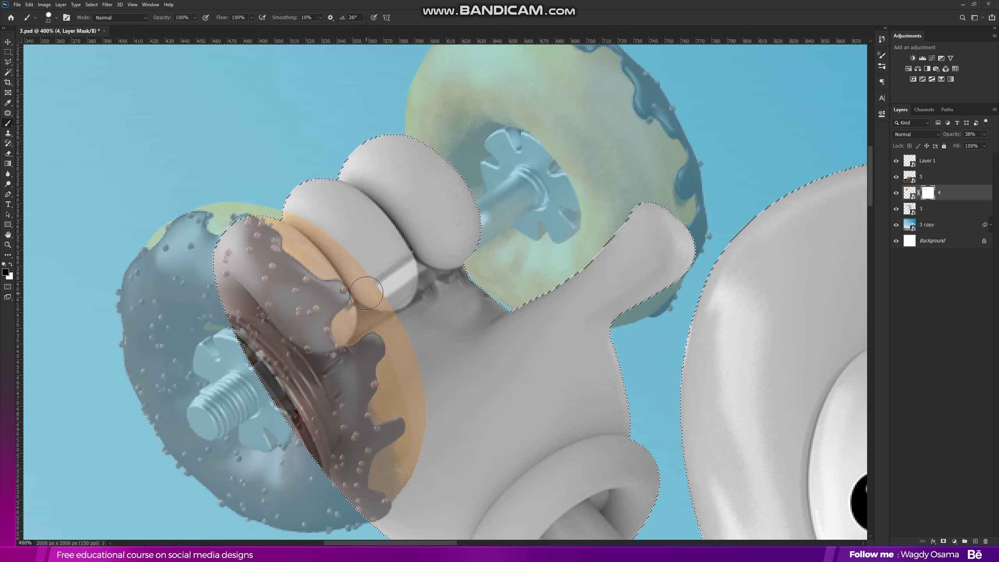
- Preview the dumbbell layer at full opacity, set its opacity to 54%, and clear the selection
key(0)
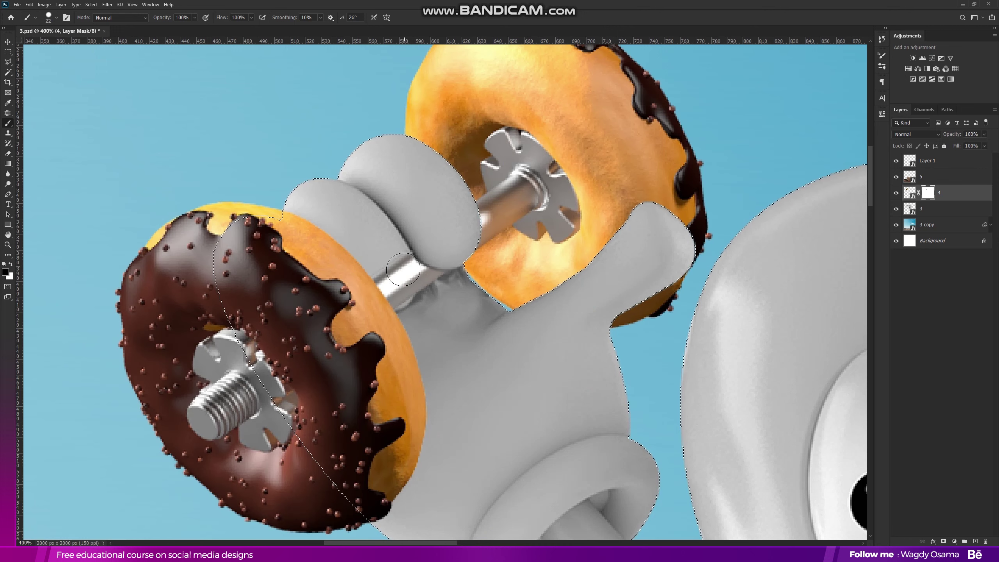
key(ctrl+plus)
key(5)
key(4)
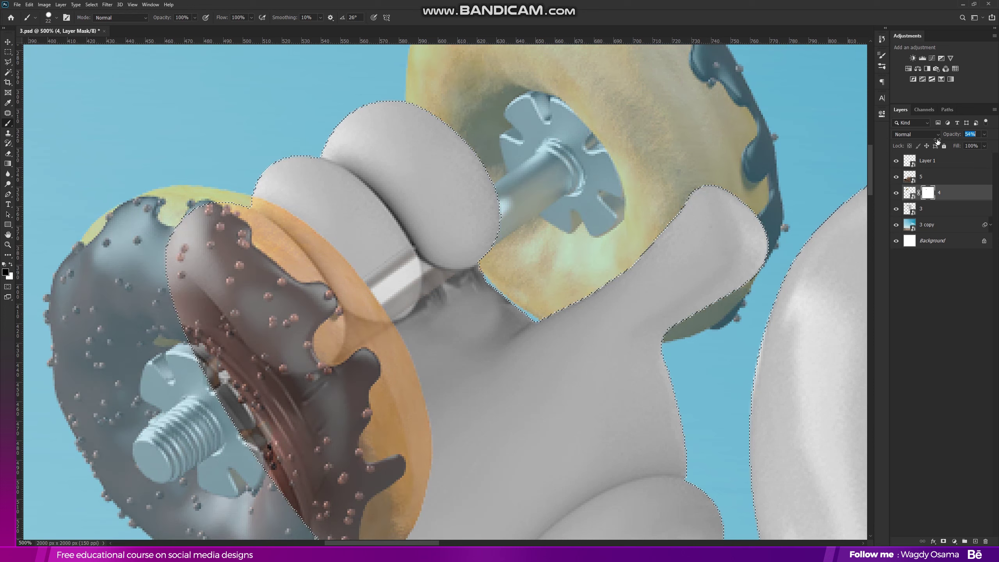
key(ctrl+d)
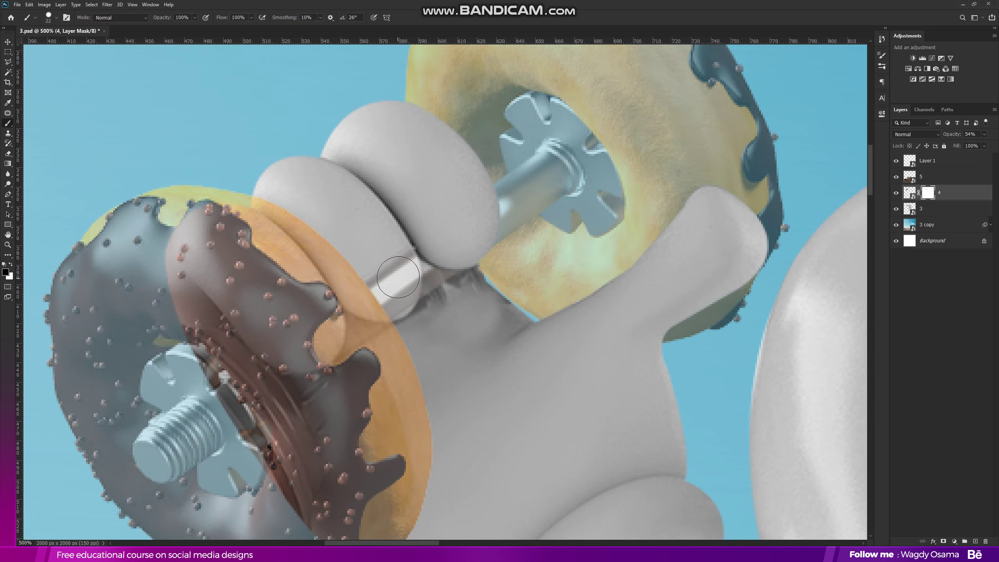
- Mask out the metal bar over the second finger, refining with a smaller brush, and restore the dumbbell layer's opacity to 100%
mouse_move(397, 279)
mouse_down()
mouse_move(399, 264)
mouse_move(394, 296)
mouse_move(408, 301)
mouse_up()
key(bracketleft)
key(bracketleft)
key(bracketleft)
key(bracketleft)
key(bracketleft)
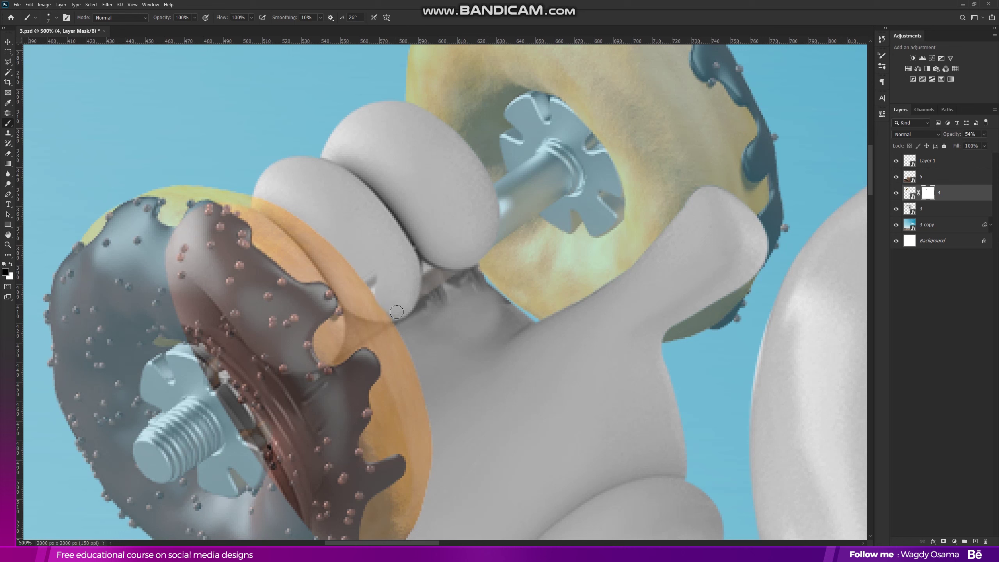
click(376, 285)
drag(954, 134, 997, 135)
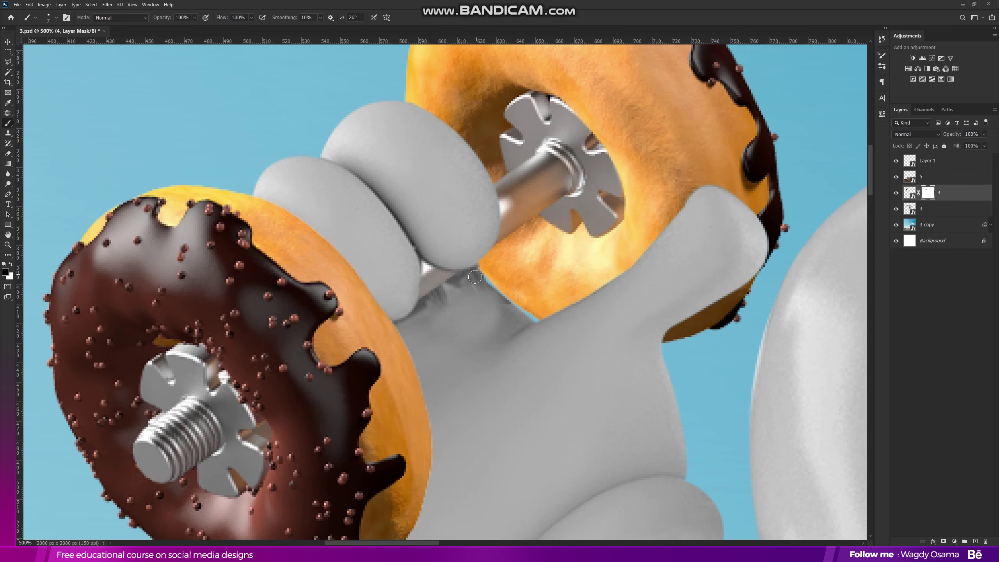
- Examine the masked dumbbell in the raised hand, both within the full composition and close up
key(ctrl+minus)
key(ctrl+minus)
key(ctrl+minus)
key(ctrl+minus)
key(ctrl+minus)
key(ctrl+minus)
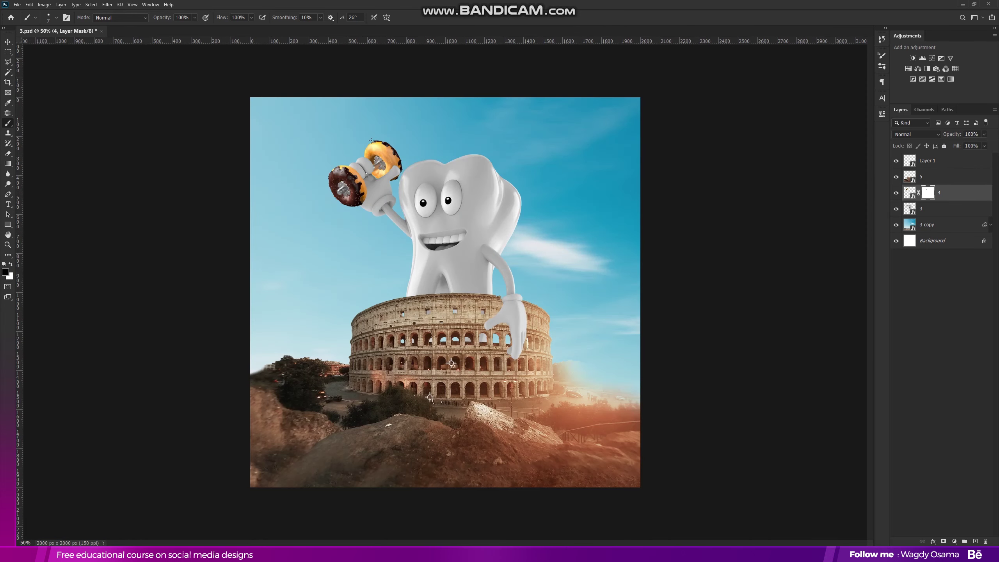
click(8, 42)
scroll(372, 143, down, 1)
scroll(372, 143, up, 2)
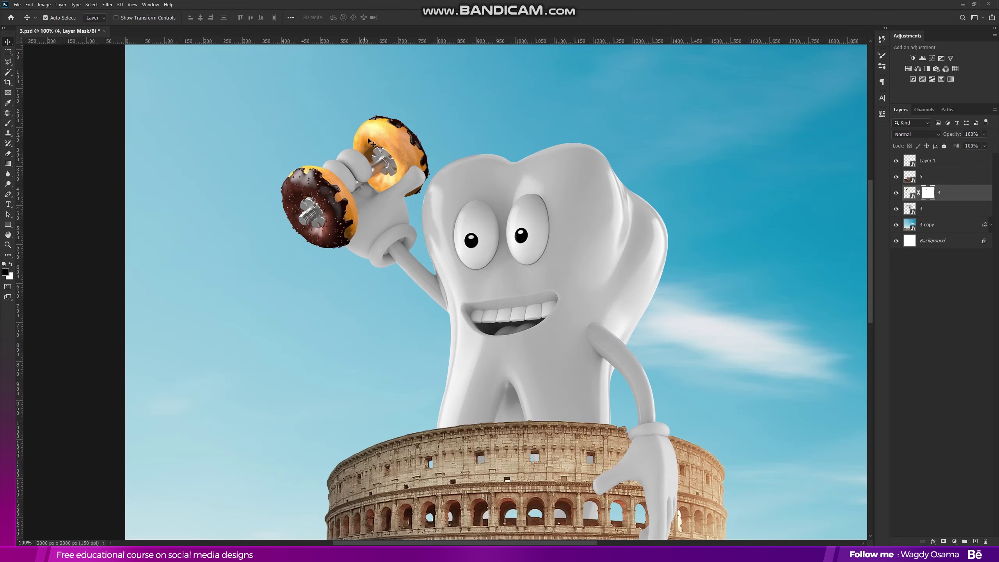
scroll(371, 142, up, 1)
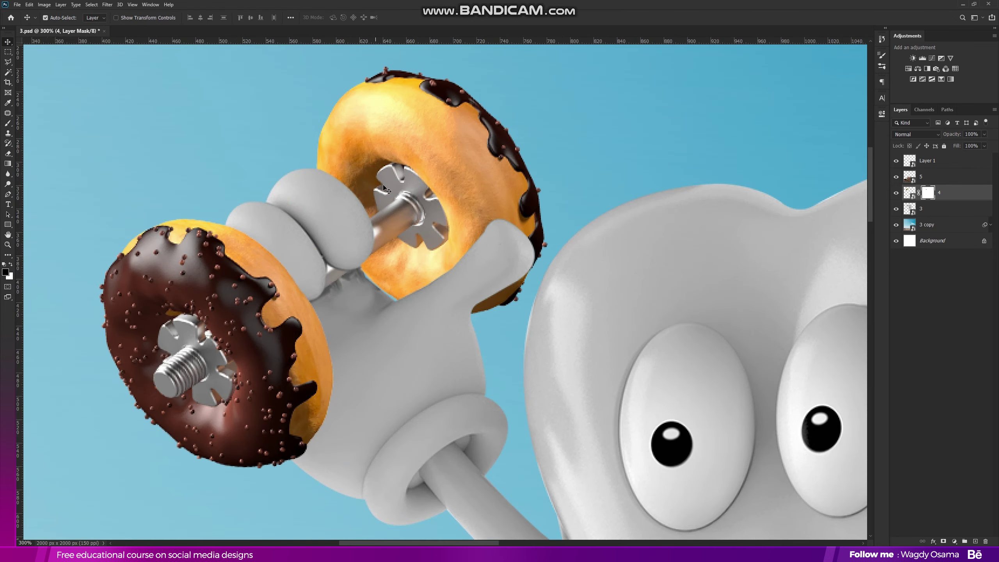
- Clip an Exposure adjustment to the dumbbell layer with exposure -2.17 and gamma correction 0.57
click(910, 192)
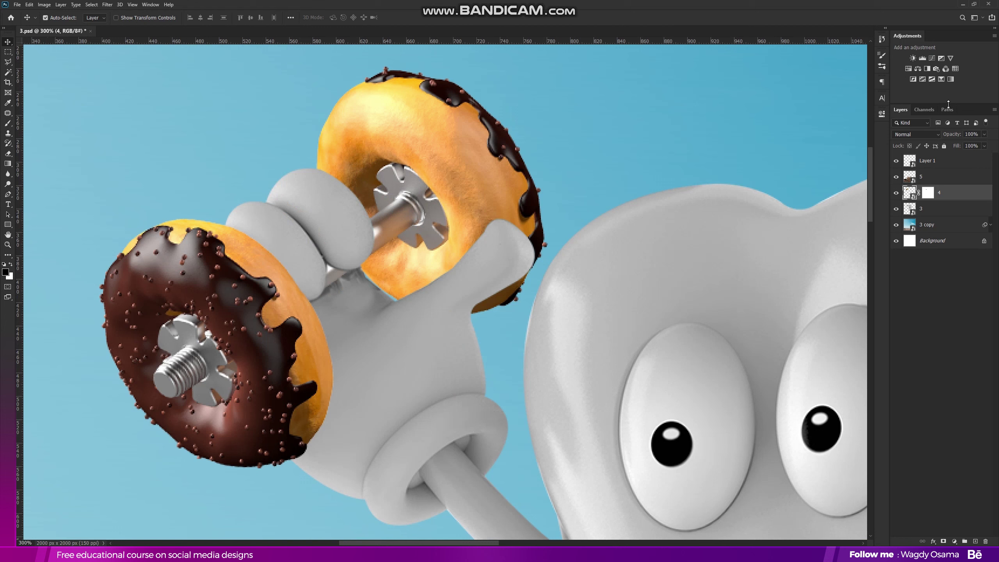
click(941, 58)
click(815, 243)
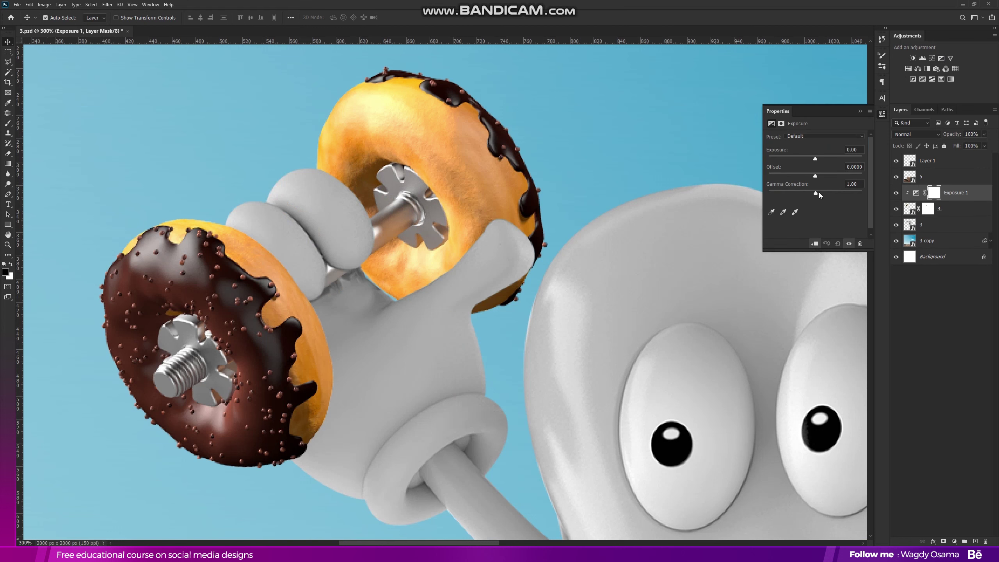
click(821, 193)
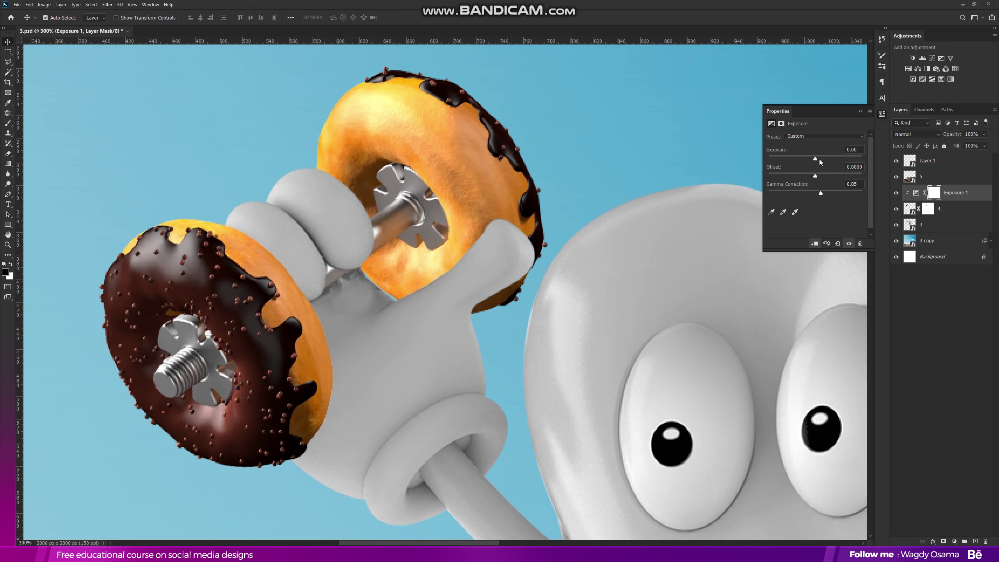
drag(819, 159, 800, 158)
click(824, 193)
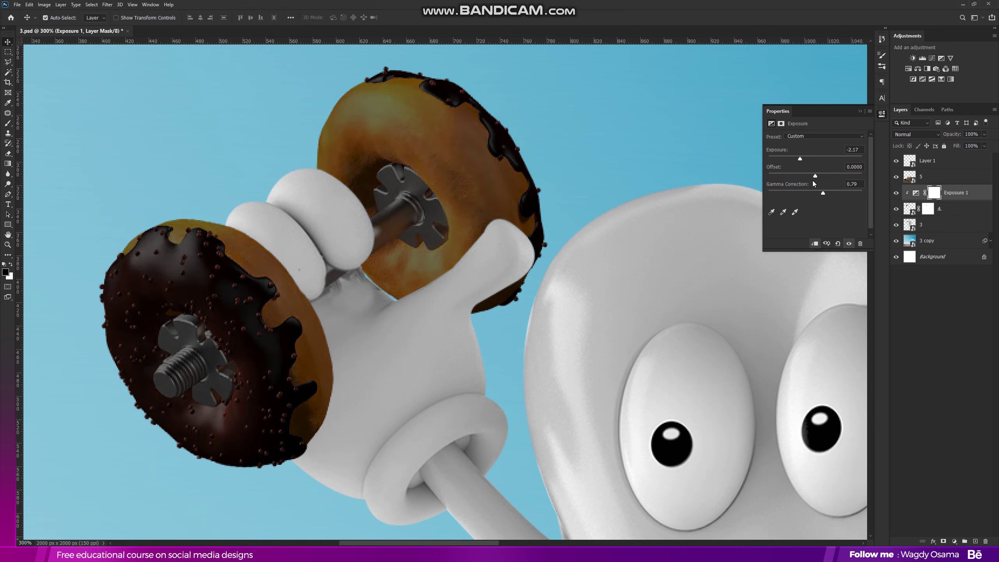
click(827, 194)
click(833, 192)
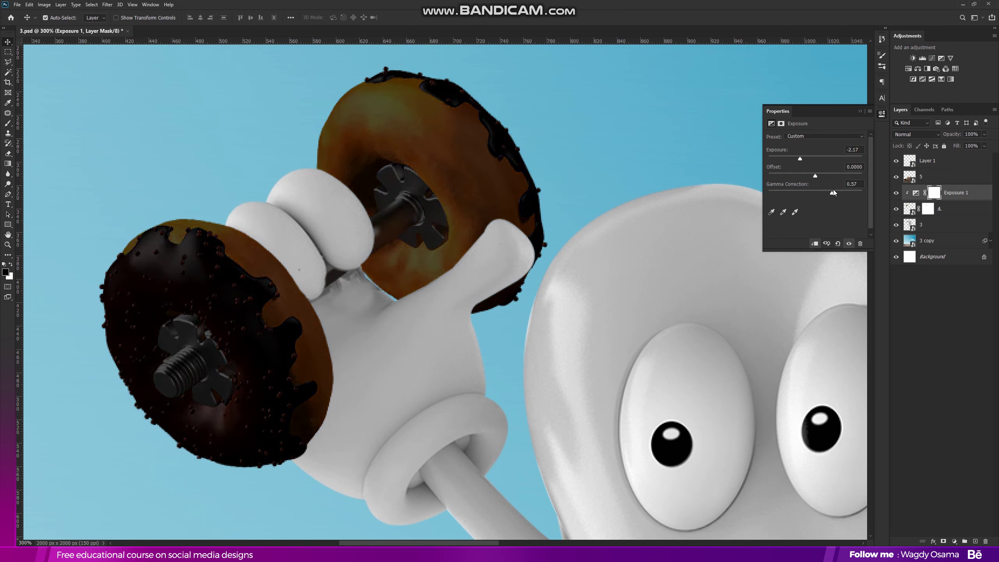
click(859, 110)
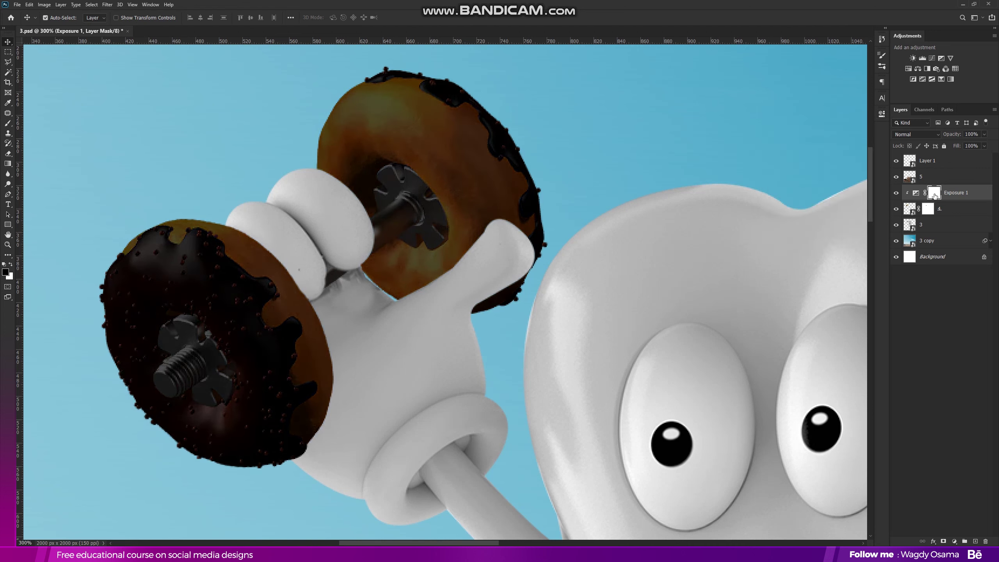
- Invert the dumbbell exposure adjustment's mask and paint white with a large soft brush to shade the rear donut along the thumb
key(ctrl+i)
click(8, 123)
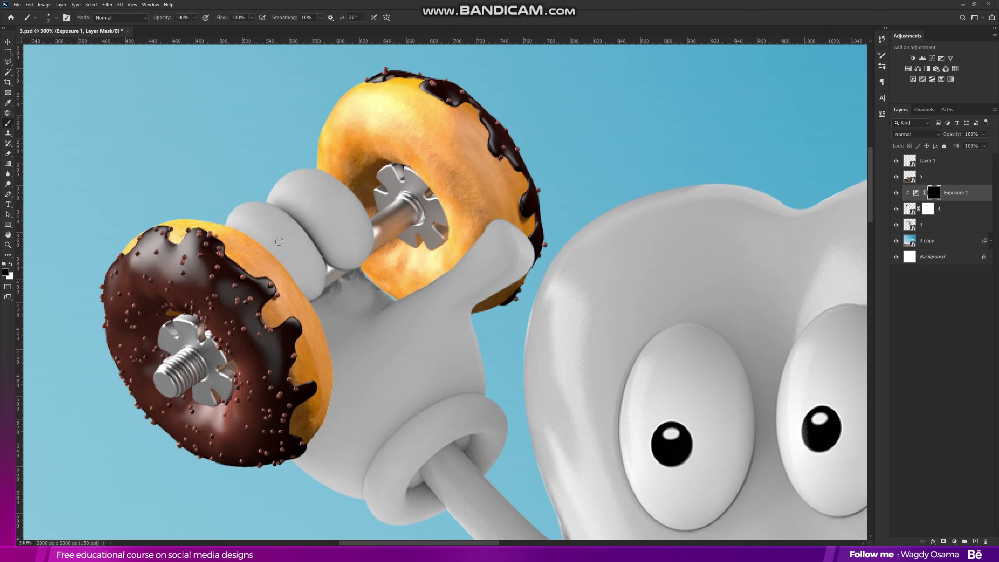
right_click(408, 265)
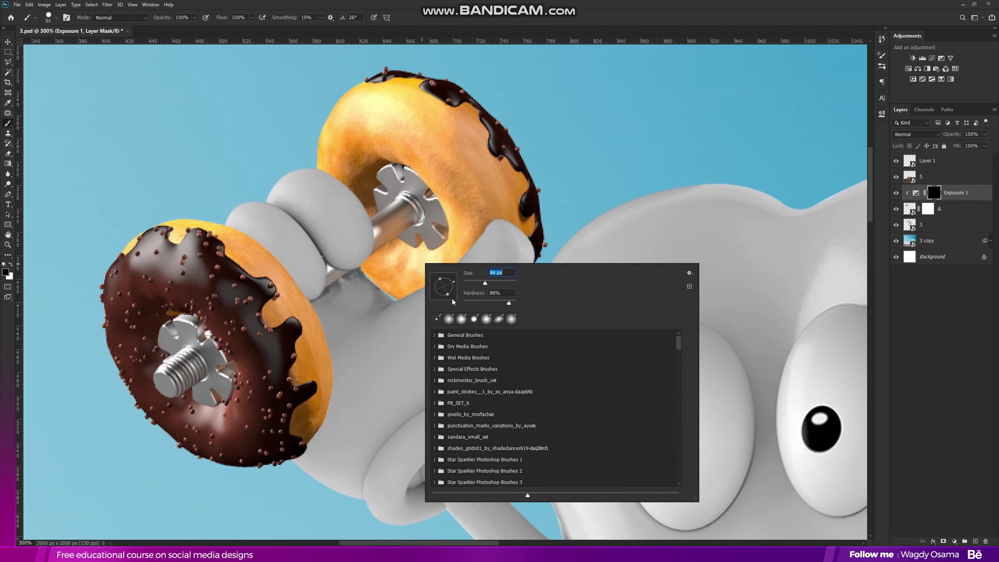
key(Return)
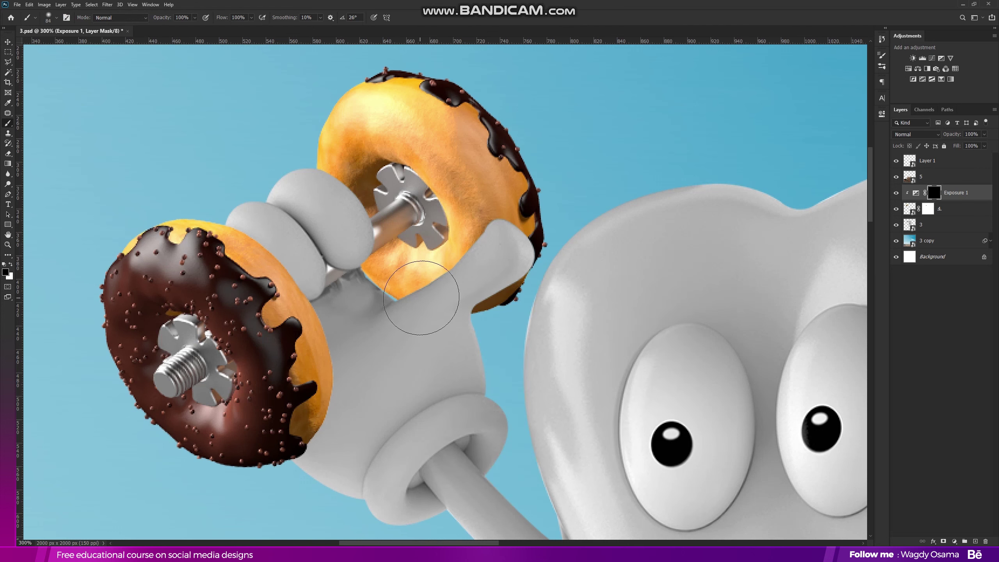
key(x)
key(bracketright)
mouse_move(415, 324)
mouse_down()
mouse_move(433, 275)
mouse_move(454, 312)
mouse_move(398, 307)
mouse_move(373, 291)
mouse_move(342, 299)
mouse_move(401, 301)
mouse_move(491, 330)
mouse_move(491, 252)
mouse_move(421, 311)
mouse_move(373, 298)
mouse_move(290, 163)
mouse_move(287, 223)
mouse_move(354, 275)
mouse_move(367, 317)
mouse_move(434, 327)
mouse_move(480, 290)
mouse_move(435, 308)
mouse_move(462, 282)
mouse_move(471, 293)
mouse_move(498, 288)
mouse_up()
key(])
scroll(435, 308, down, 2)
scroll(414, 319, up, 1)
- Change the dumbbell's Exposure adjustment to exposure -1.72 and gamma correction 0.29
double_click(915, 193)
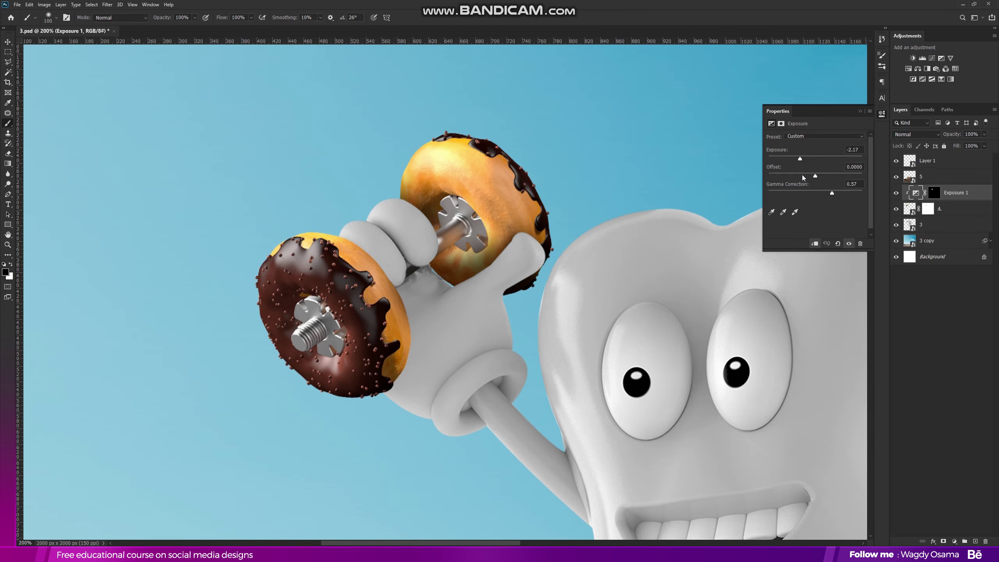
drag(800, 158, 803, 160)
drag(838, 196, 846, 194)
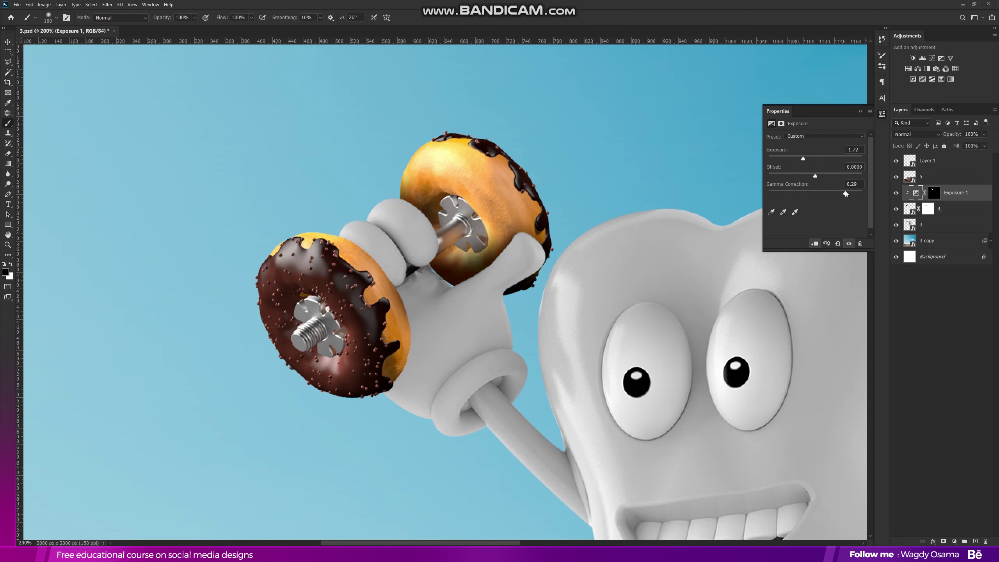
click(860, 112)
- Refine the dumbbell exposure mask with brush strokes on the rear donut beside the thumb and on the bar near the fingers
click(935, 193)
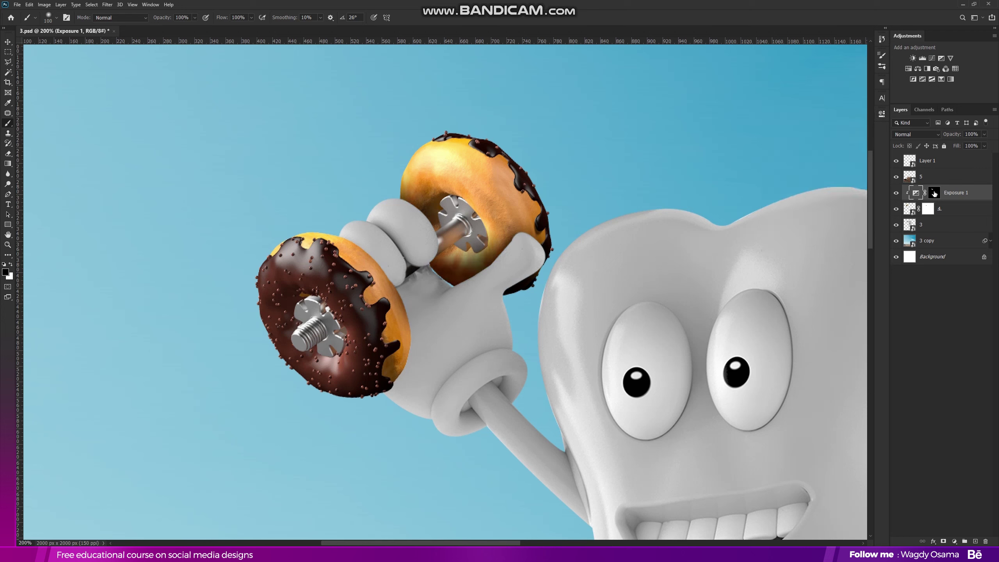
mouse_move(493, 228)
mouse_down()
mouse_move(507, 240)
mouse_move(464, 260)
mouse_up()
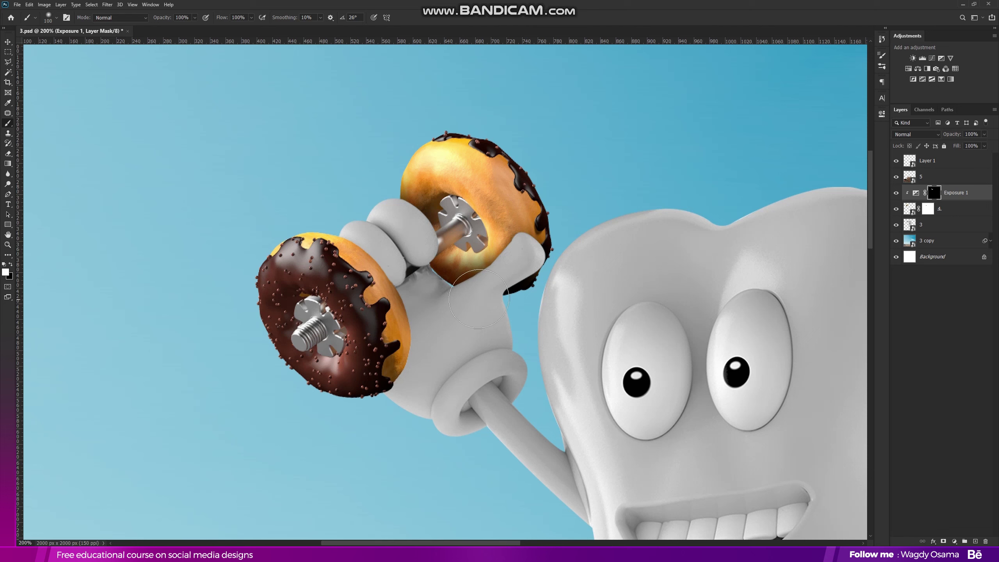
mouse_move(479, 299)
mouse_down()
mouse_move(508, 274)
mouse_move(494, 295)
mouse_up()
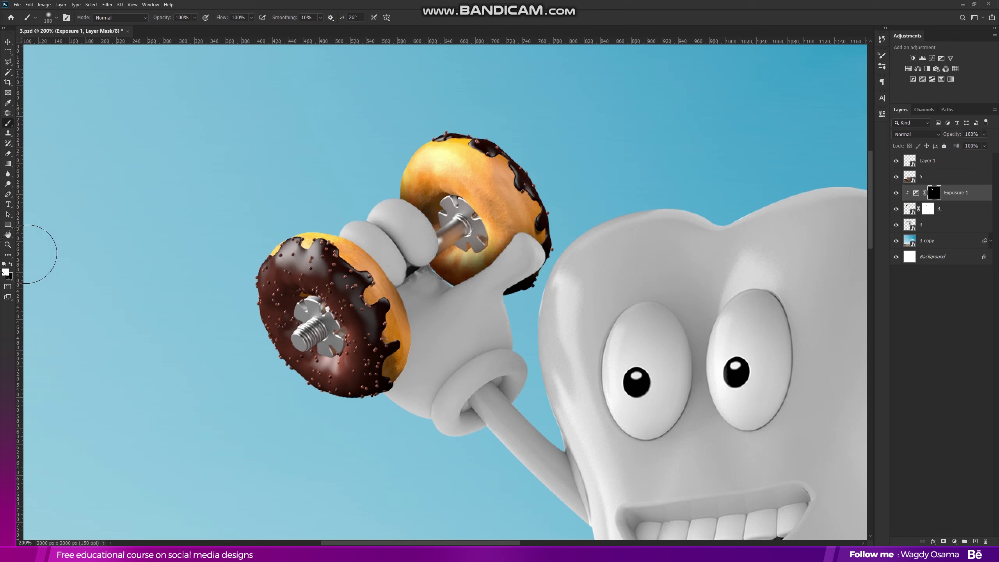
key(x)
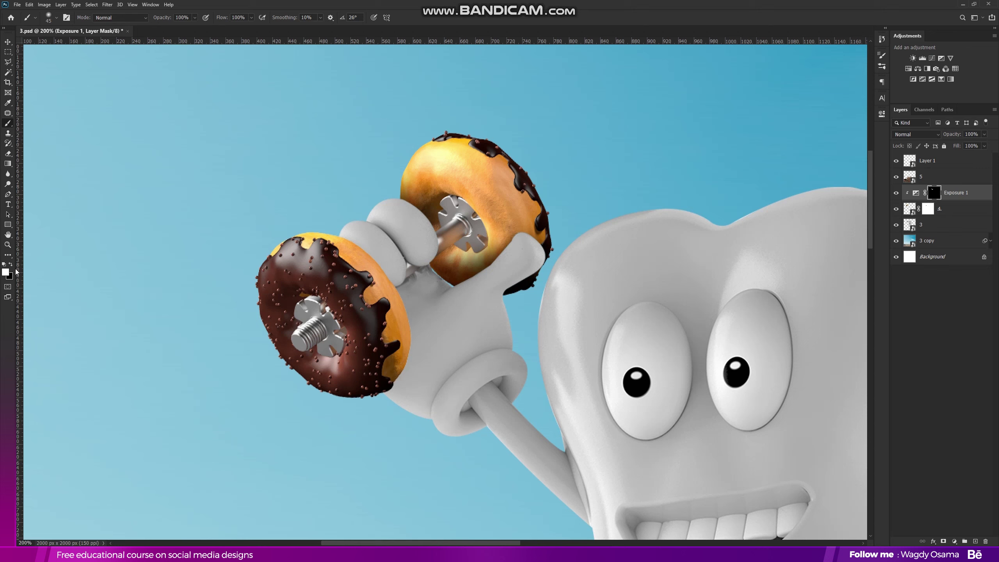
drag(417, 262, 418, 269)
scroll(370, 147, down, 5)
scroll(371, 147, up, 3)
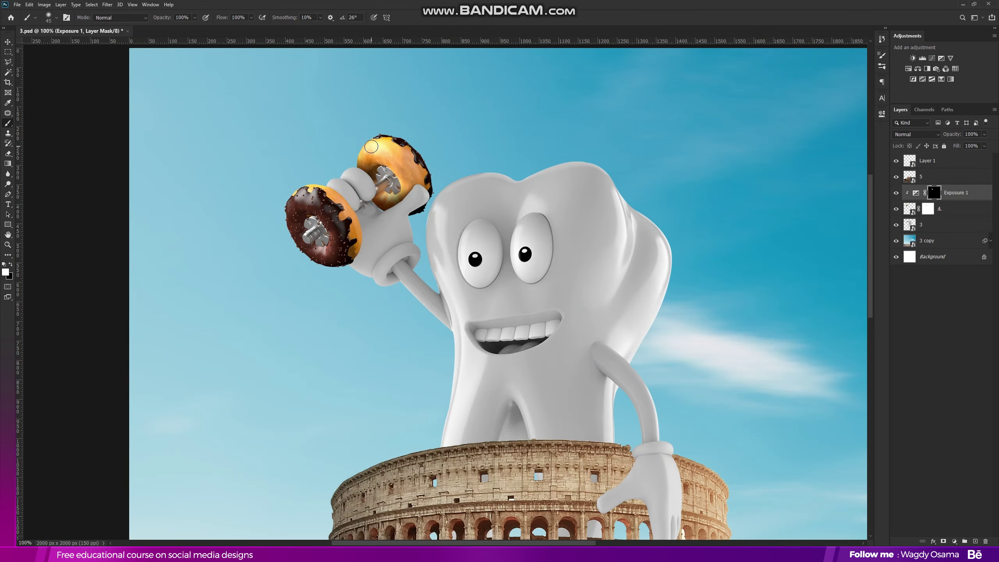
- Add an Exposure adjustment above the tooth layer 3, darkening it with lower exposure and gamma correction
click(7, 42)
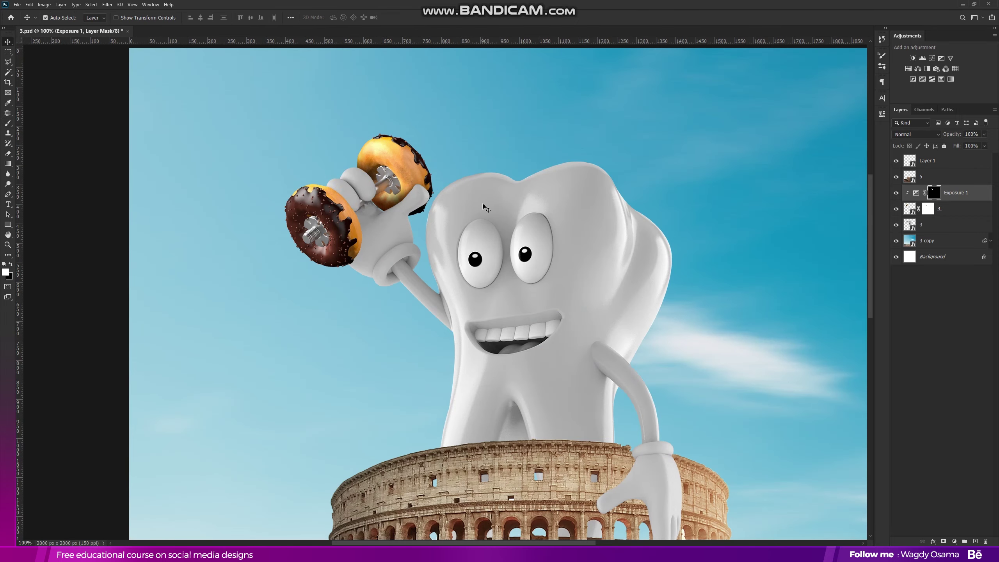
scroll(391, 213, up, 2)
click(952, 225)
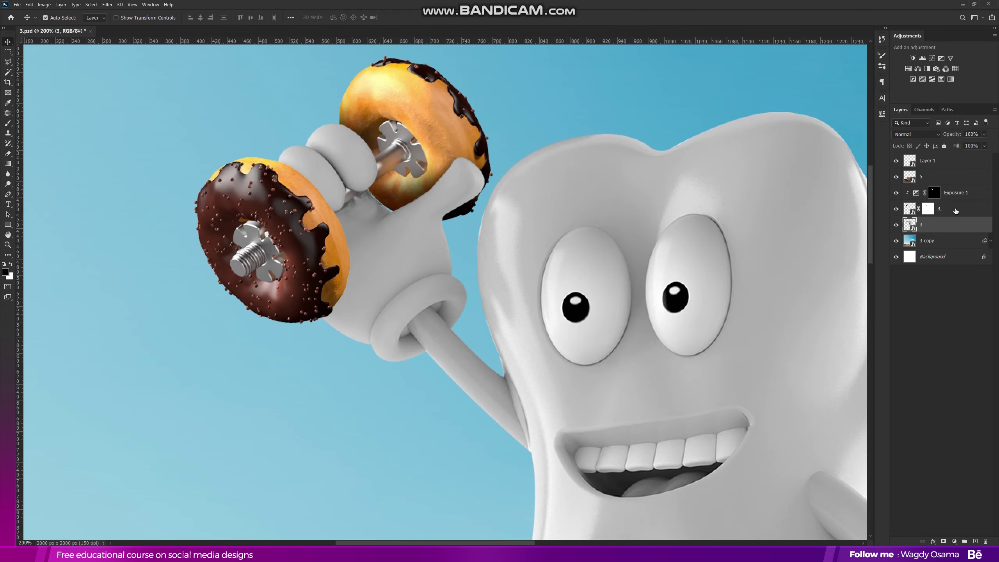
click(942, 57)
drag(819, 194, 823, 194)
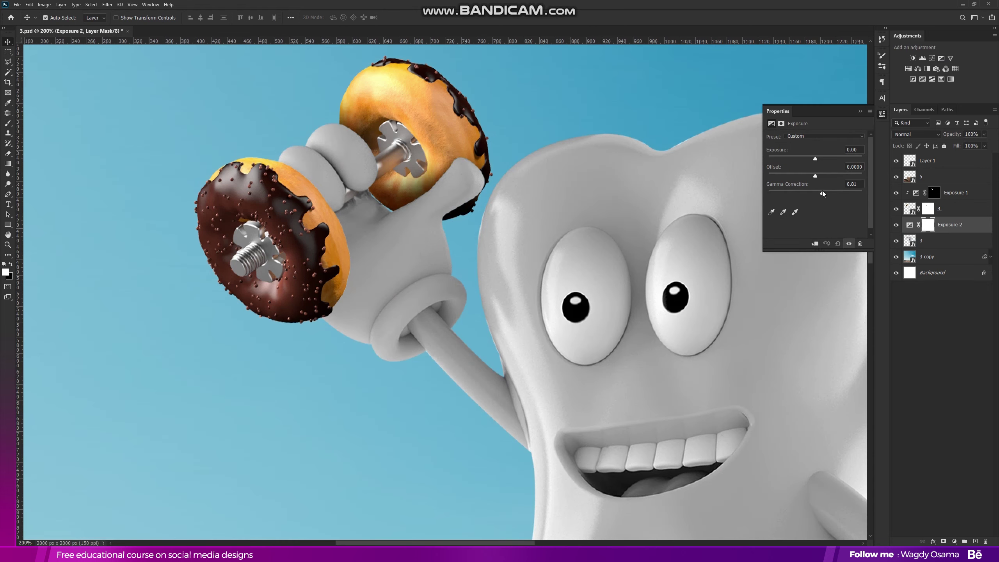
drag(815, 160, 809, 158)
drag(822, 193, 832, 192)
click(860, 111)
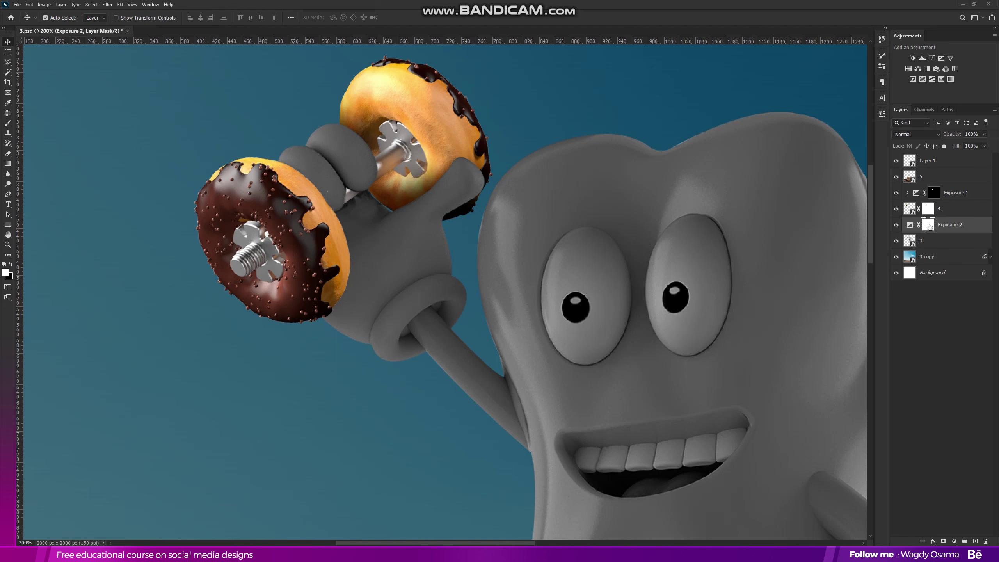
- Invert the tooth exposure adjustment's mask and paint white with a 72 px soft brush to shade the palm beneath the dumbbell bar
key(ctrl+i)
click(8, 123)
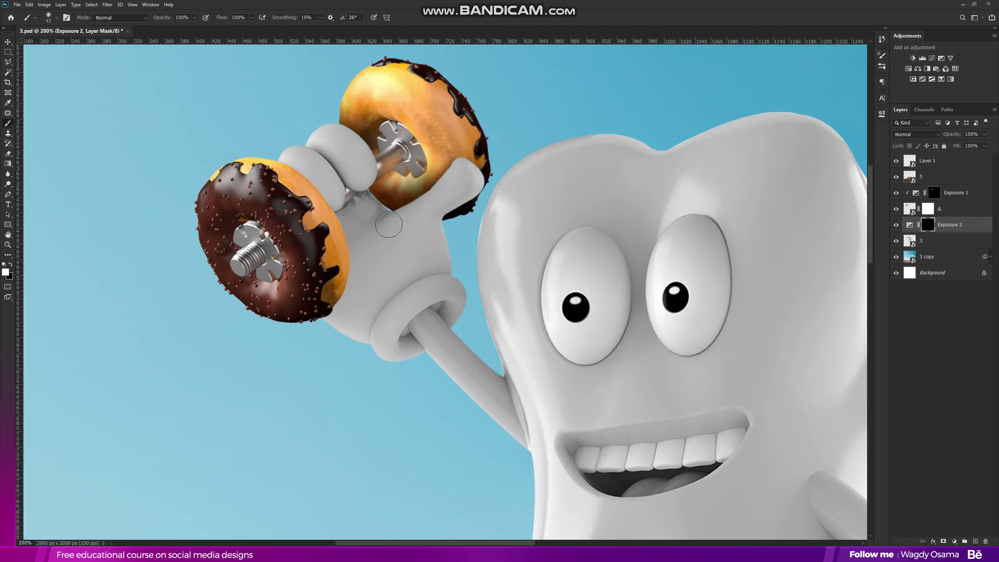
right_click(389, 232)
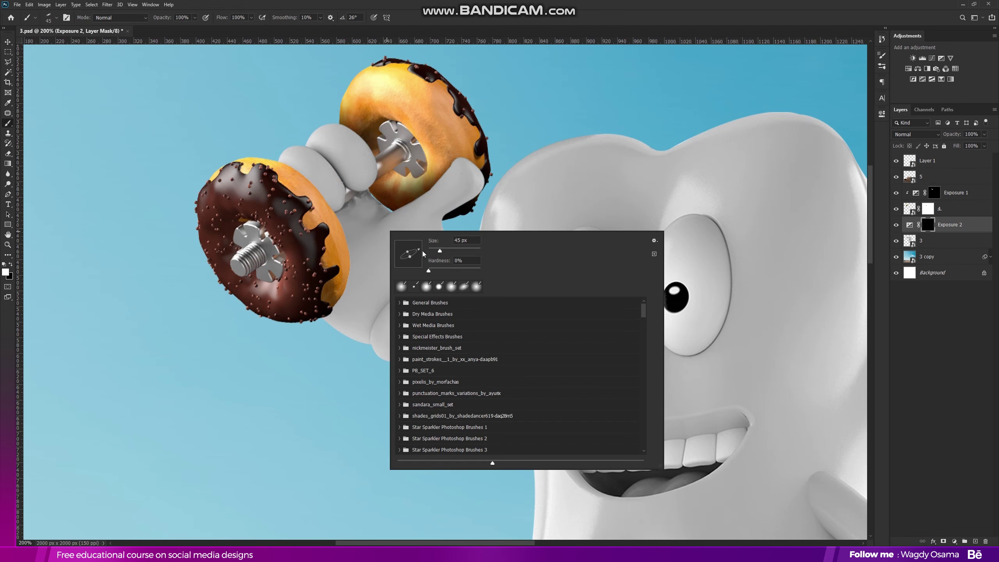
drag(448, 252, 450, 252)
key(Return)
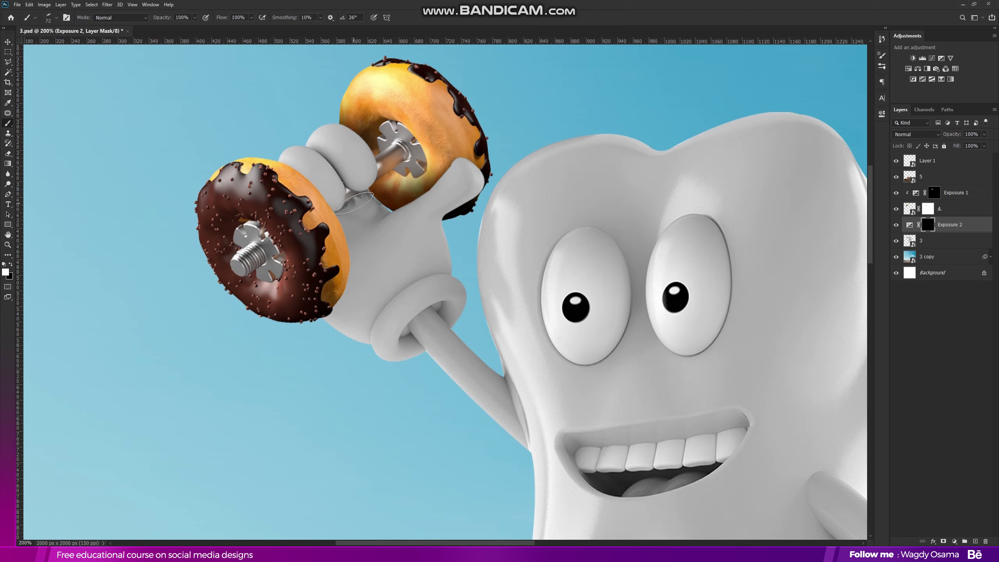
key(Right)
key(Right)
key(Right)
key(Right)
click(354, 202)
key(ctrl+z)
click(353, 202)
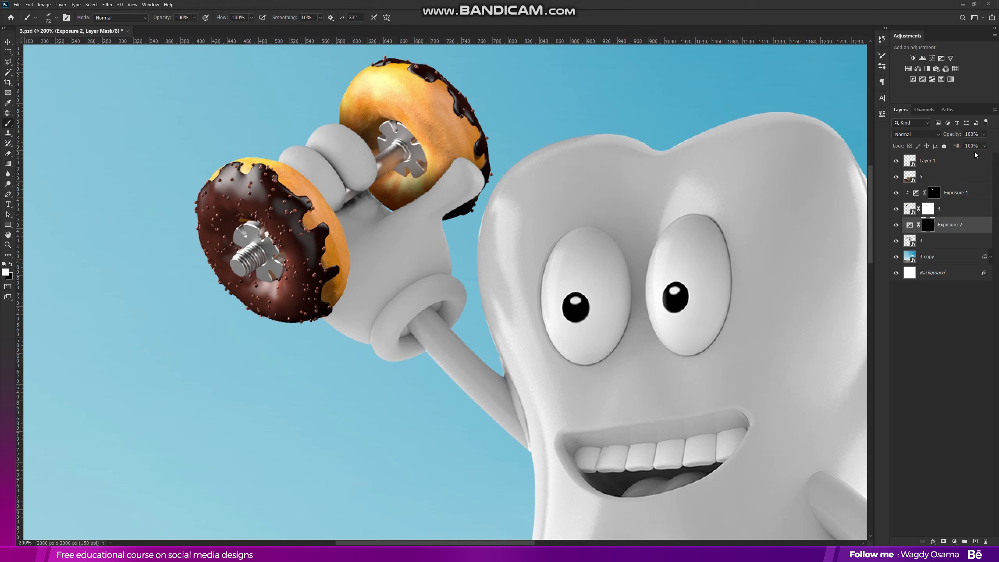
- Set the tooth exposure adjustment's opacity to 73% and extend the palm shading toward the thumb with a -45° brush at 54% opacity
drag(959, 134, 949, 136)
right_click(397, 239)
drag(412, 252, 415, 257)
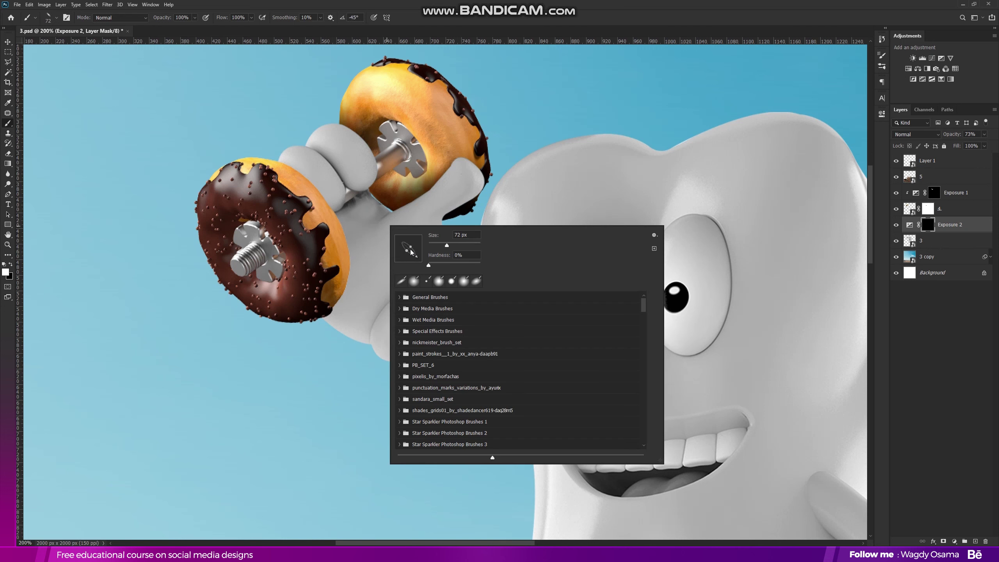
click(198, 30)
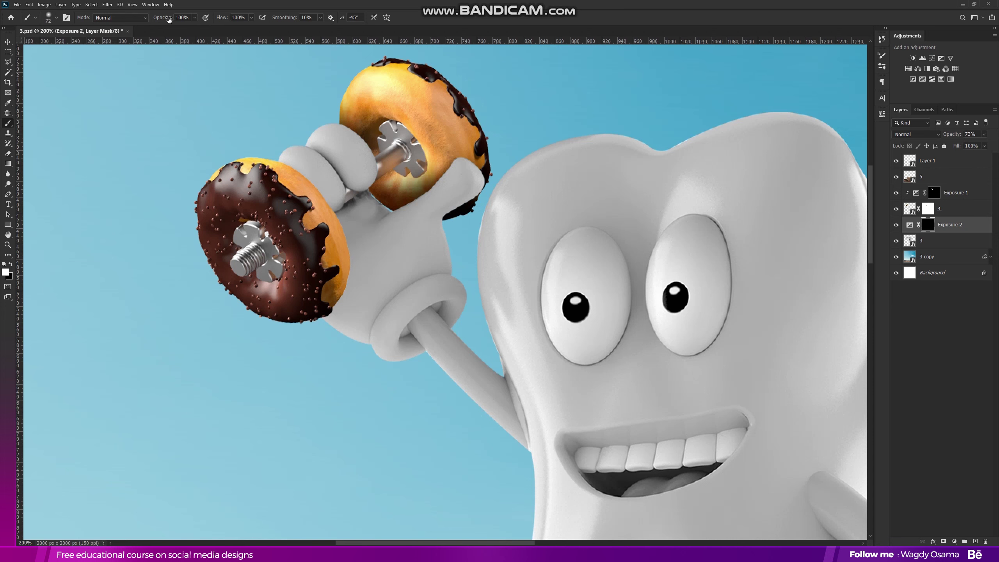
drag(151, 19, 149, 19)
mouse_move(369, 197)
mouse_down()
mouse_move(389, 202)
mouse_move(414, 183)
mouse_up()
- Group all layers from Layer 1 down to tooth layer 3, and toggle the group's visibility to compare
scroll(424, 218, down, 4)
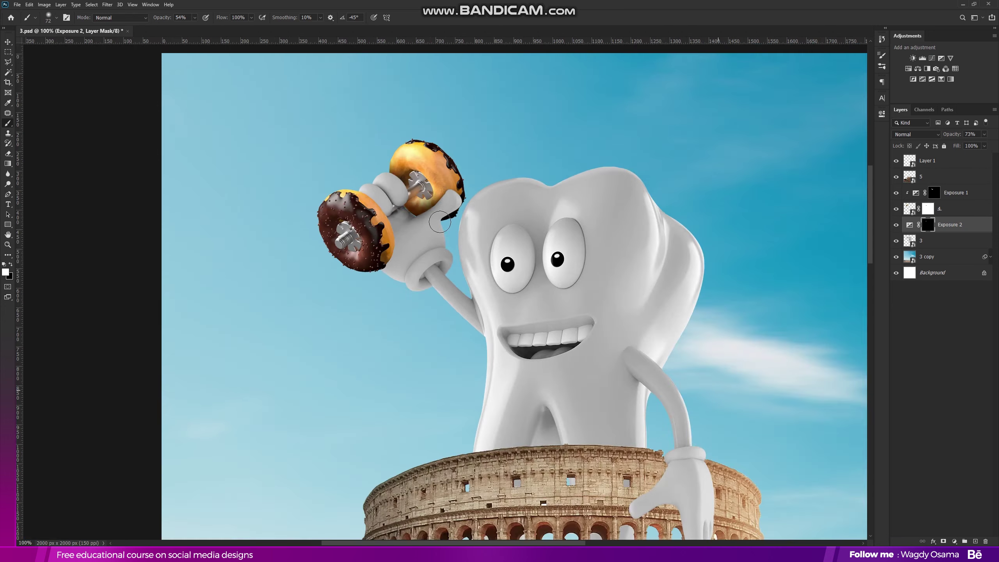
scroll(423, 218, down, 1)
click(7, 42)
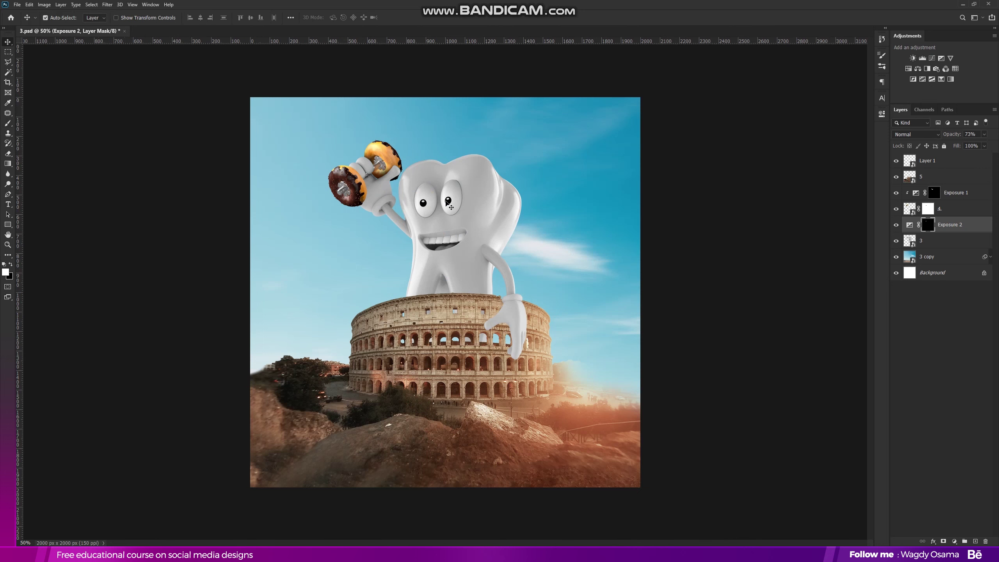
scroll(451, 205, down, 2)
scroll(451, 206, up, 1)
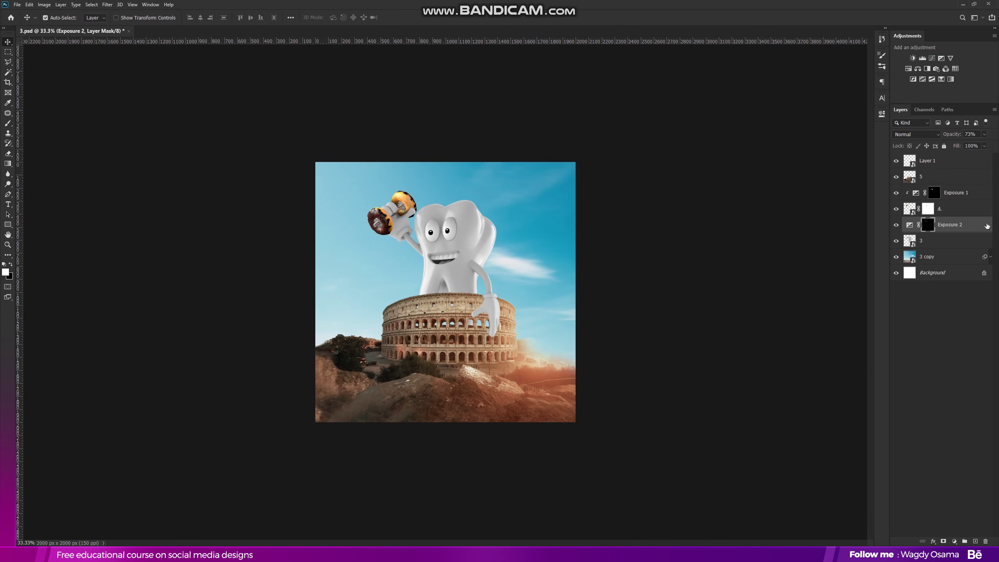
click(950, 166)
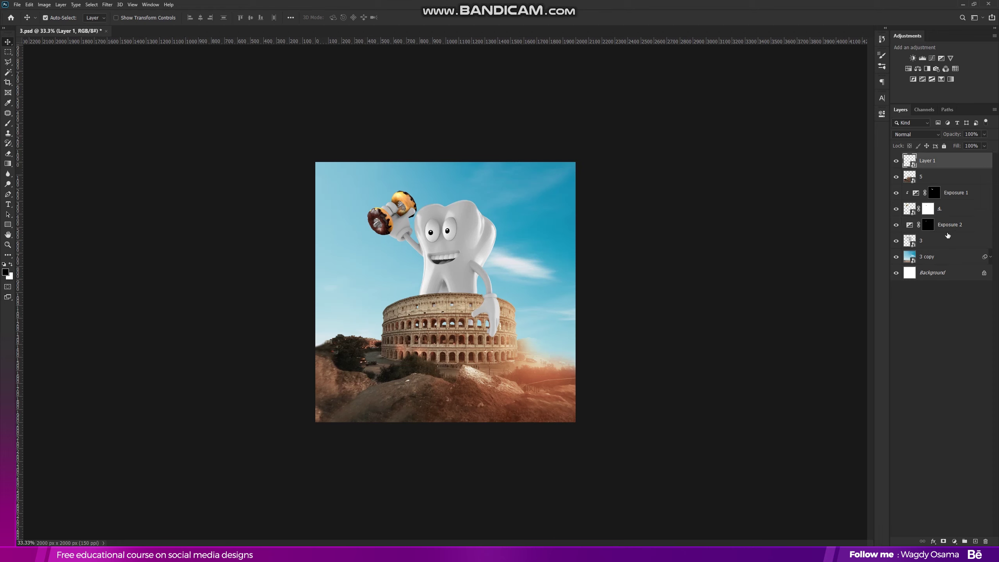
shift+click(943, 238)
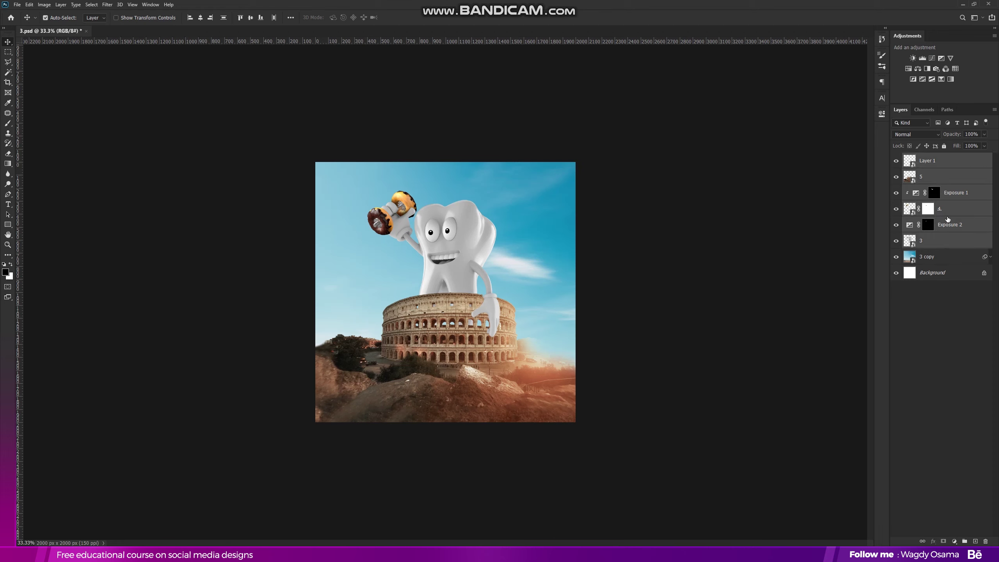
key(ctrl+g)
click(897, 158)
click(897, 158)
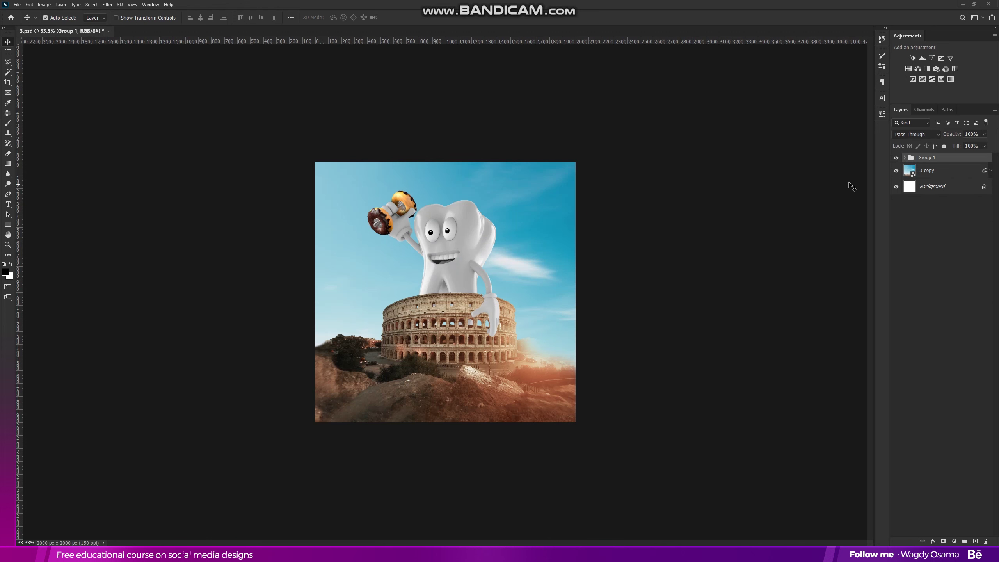
- Place the green monster image 2, scaled to about 54%, on the rocks in front of the Colosseum's right side
key(alt+Tab)
drag(271, 130, 511, 295)
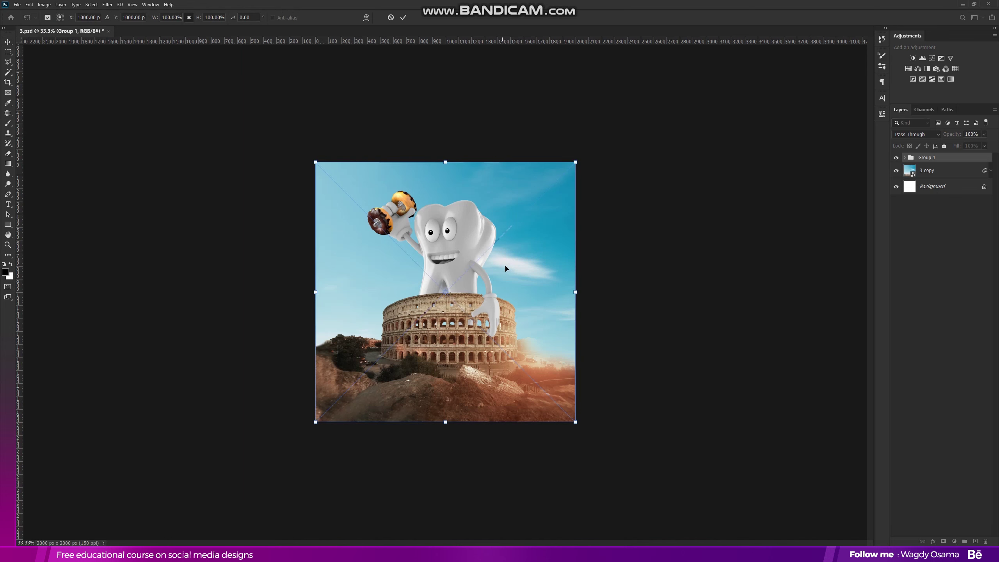
drag(576, 292, 547, 346)
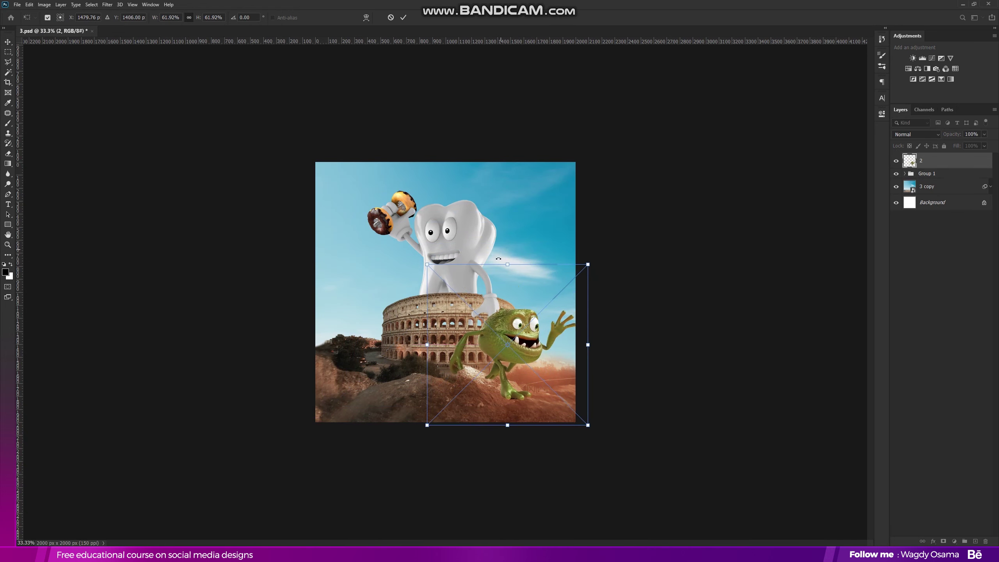
drag(505, 269, 519, 319)
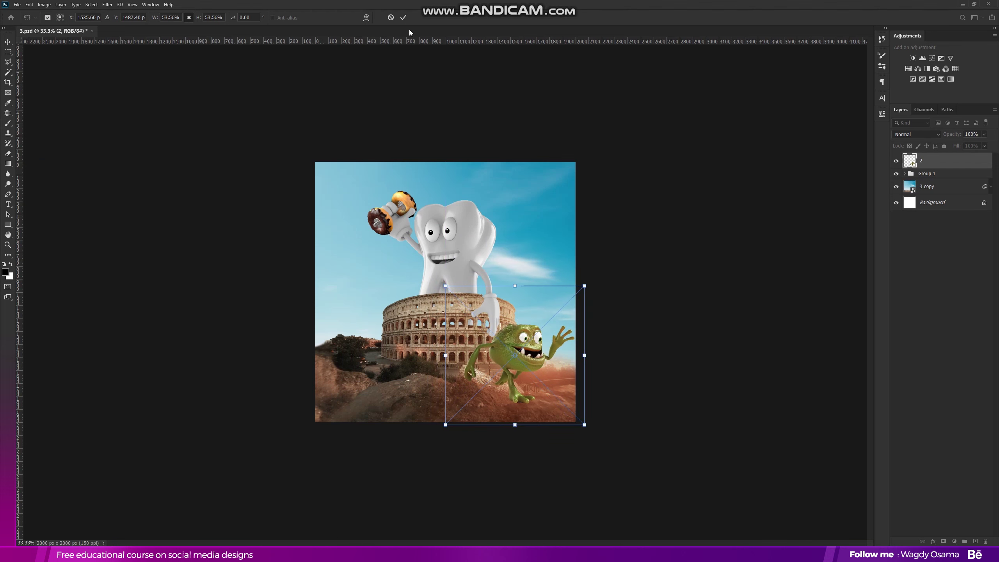
key(Return)
- Create a new layer and paint one soft black spot beside the monster's feet with a 142 px brush at 100% opacity
key(ctrl+plus)
key(ctrl+plus)
key(ctrl+plus)
drag(569, 416, 493, 287)
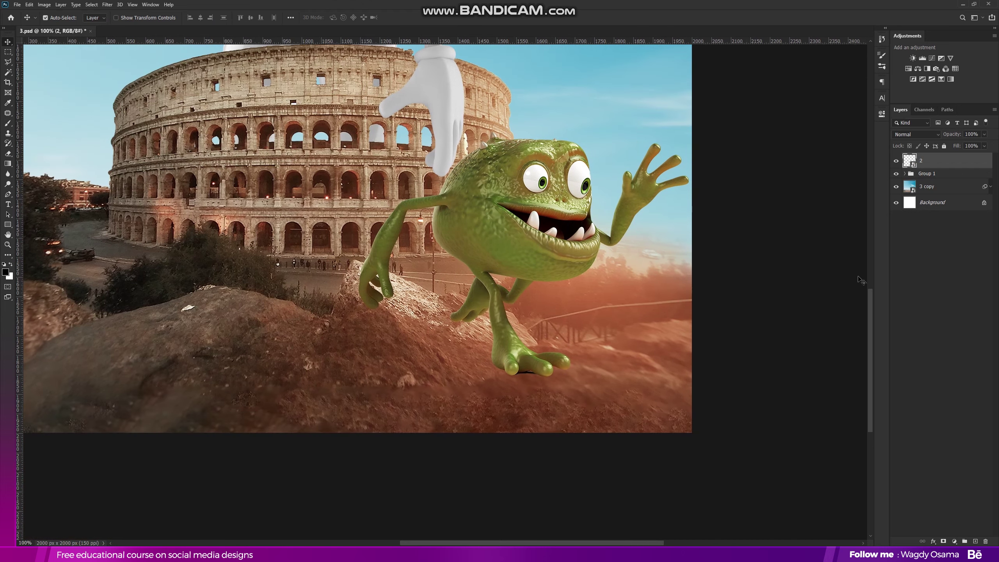
click(977, 541)
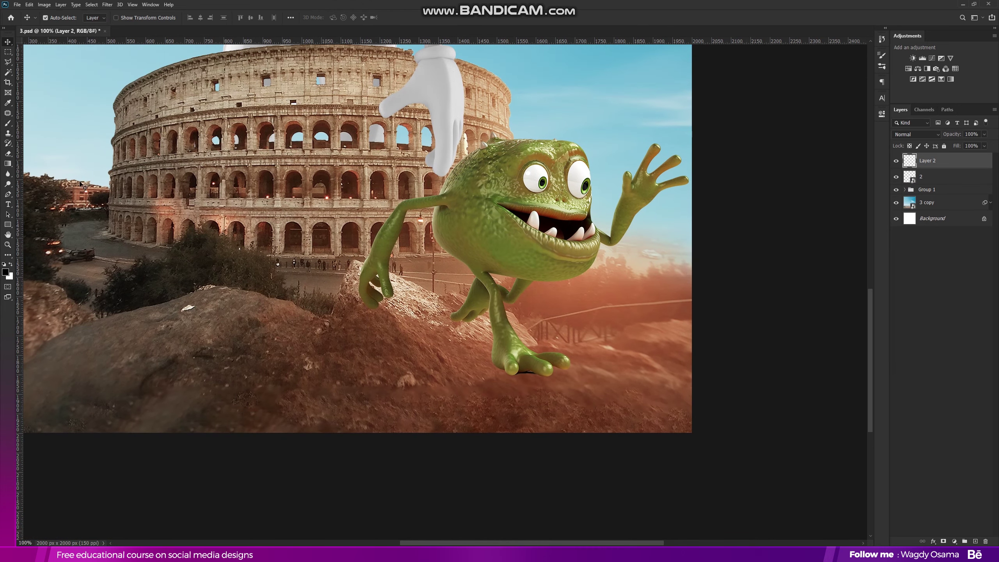
click(7, 124)
right_click(388, 174)
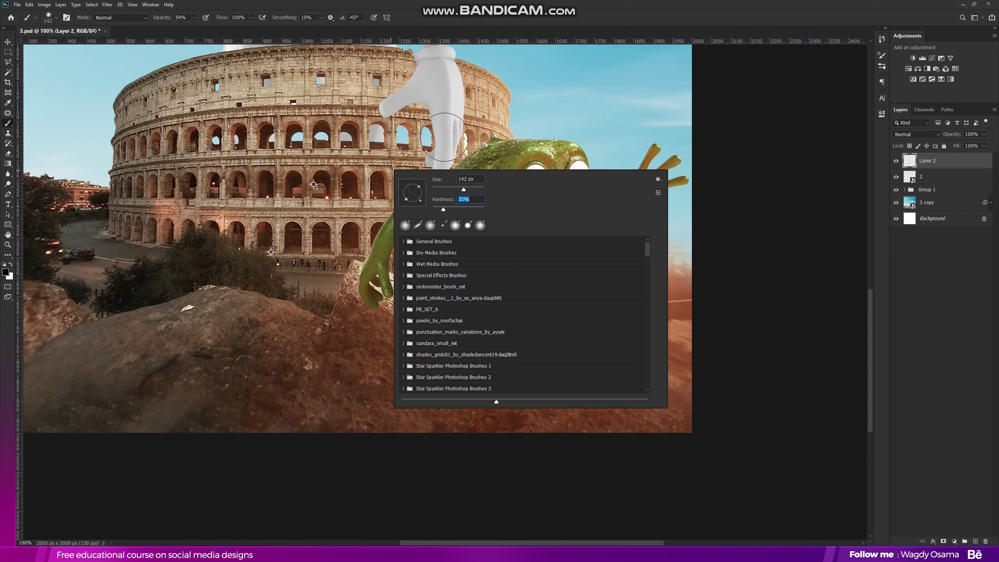
key(Return)
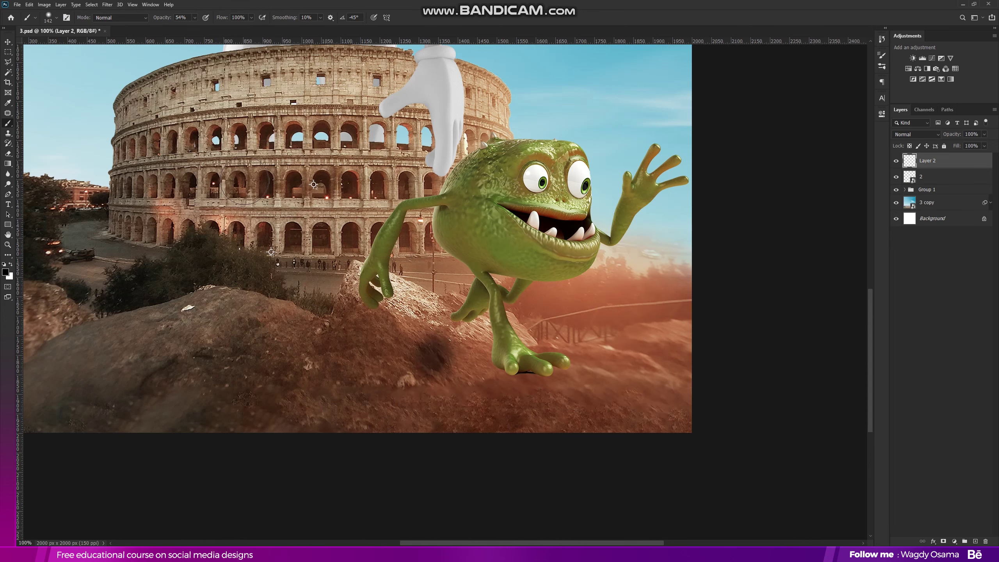
key(ctrl+z)
drag(162, 18, 189, 19)
click(436, 339)
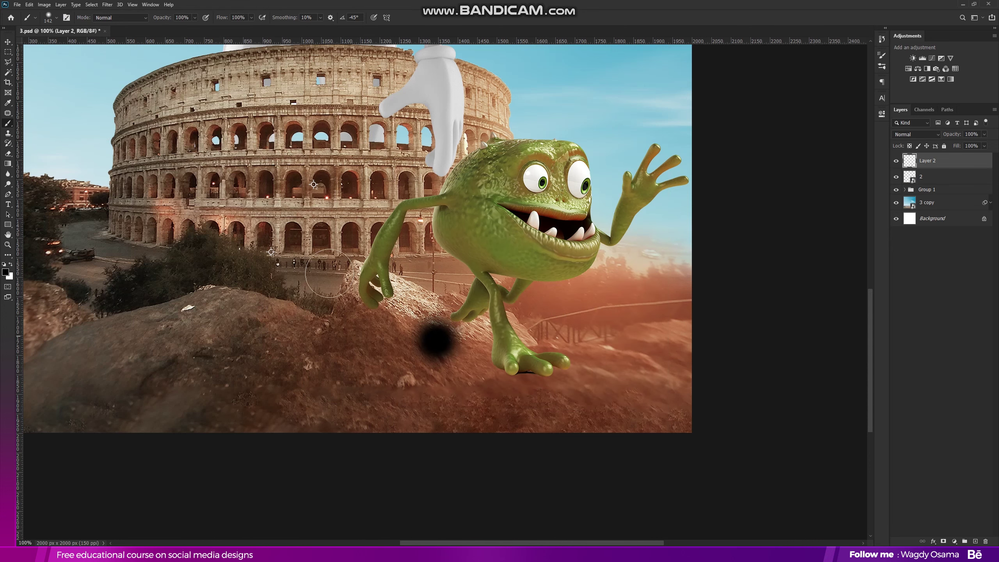
- Warp the black spot into a flat ellipse
key(v)
key(ctrl+t)
right_click(437, 340)
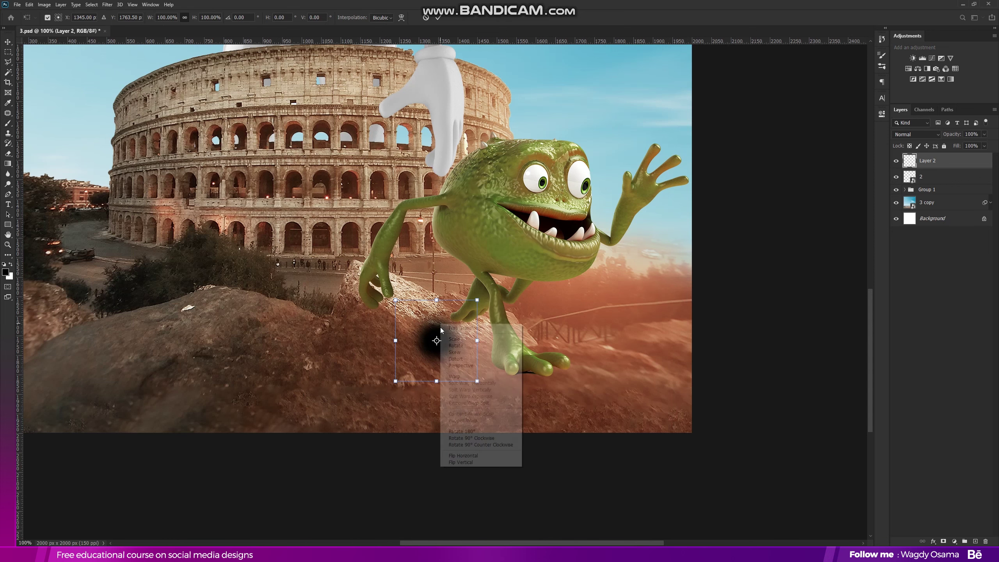
click(454, 376)
drag(436, 360, 436, 337)
key(Return)
- Reshape, rotate and skew the flattened spot under the monster's front foot, and move its layer beneath monster layer 2
key(ctrl+t)
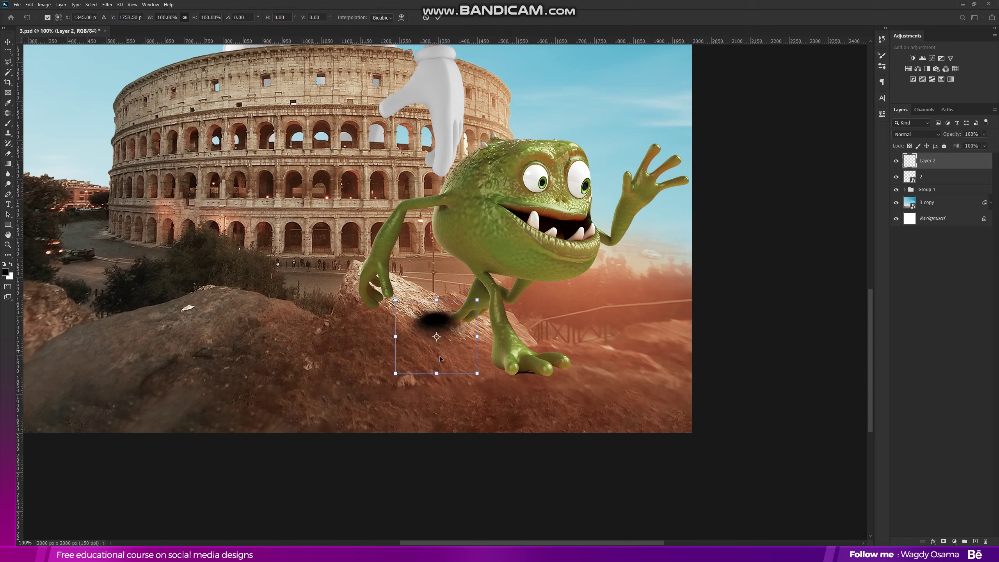
drag(437, 374, 437, 429)
drag(442, 290, 481, 423)
drag(470, 339, 519, 387)
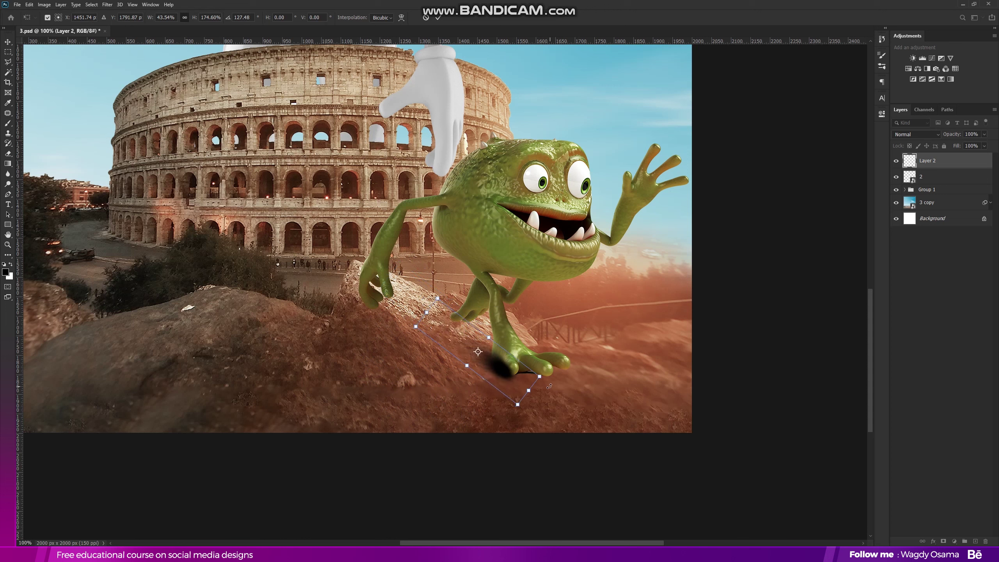
drag(440, 343, 408, 345)
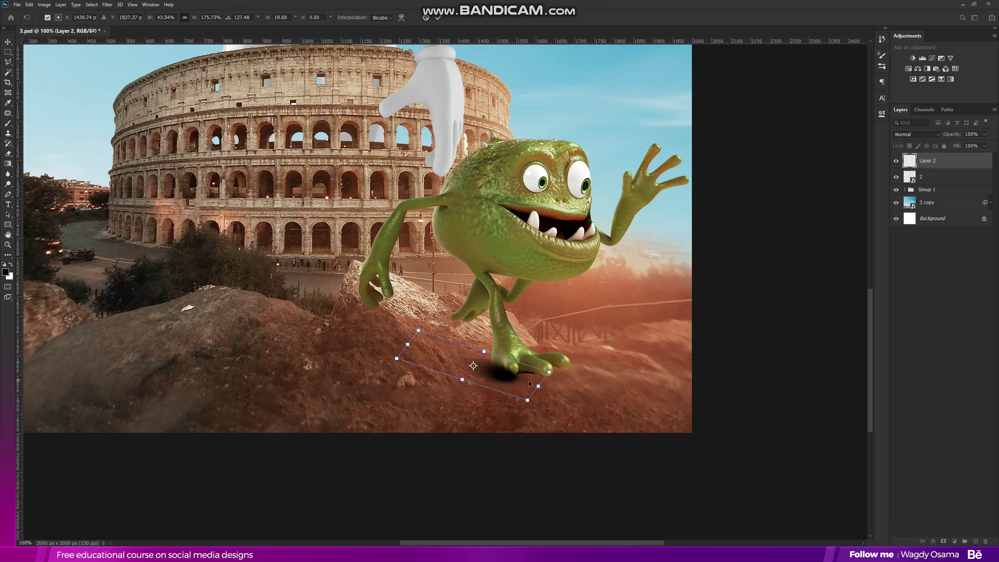
click(438, 17)
drag(925, 161, 925, 184)
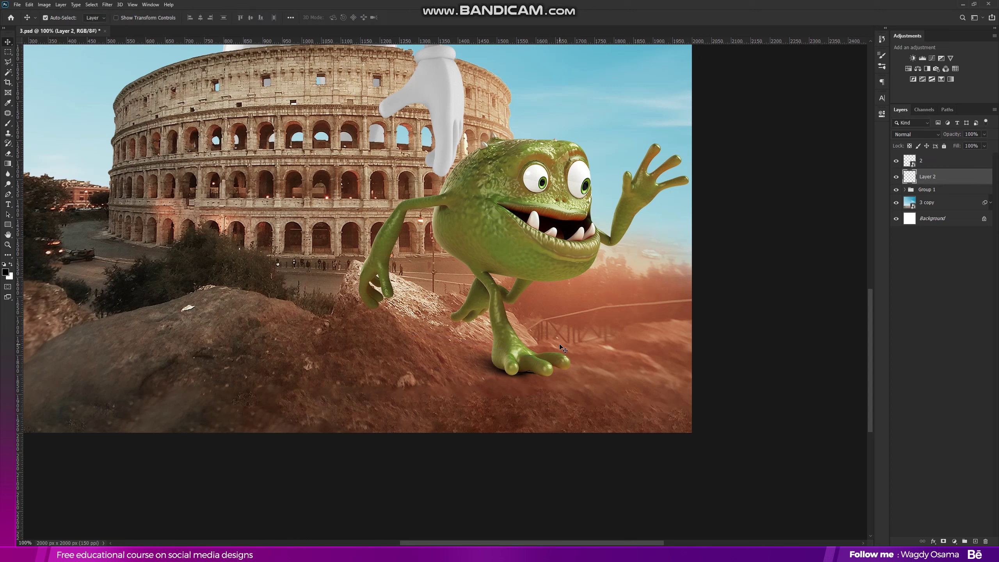
- Slightly skew the front foot's shadow to follow the ground and set its layer opacity to 82%
key(ctrl+t)
drag(557, 362, 555, 361)
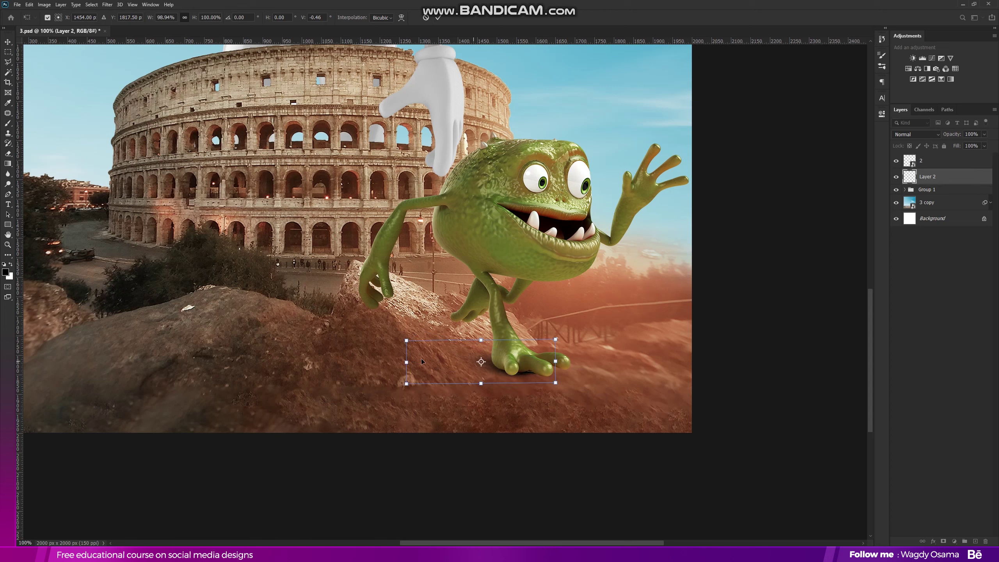
drag(407, 362, 402, 355)
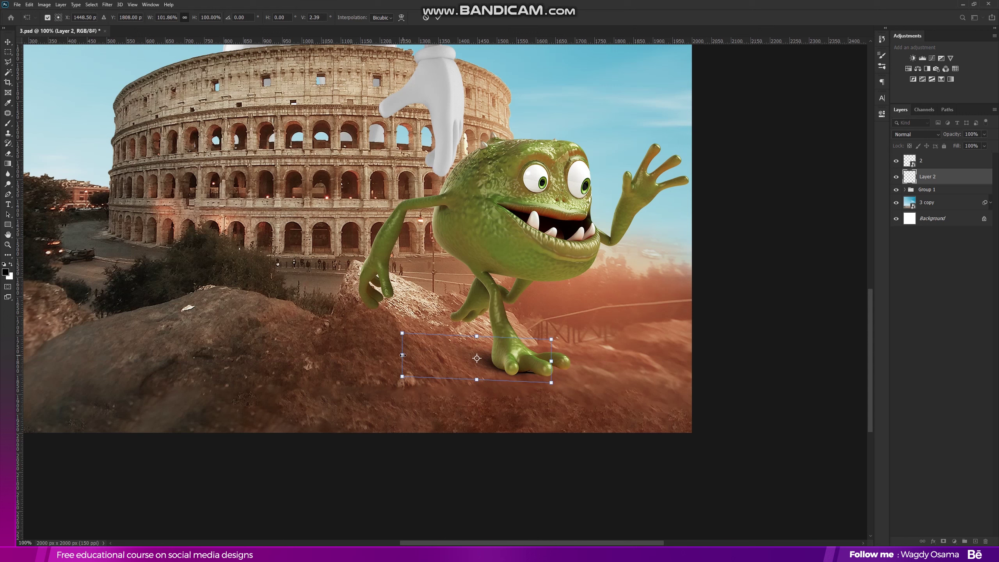
key(Return)
drag(949, 136, 948, 136)
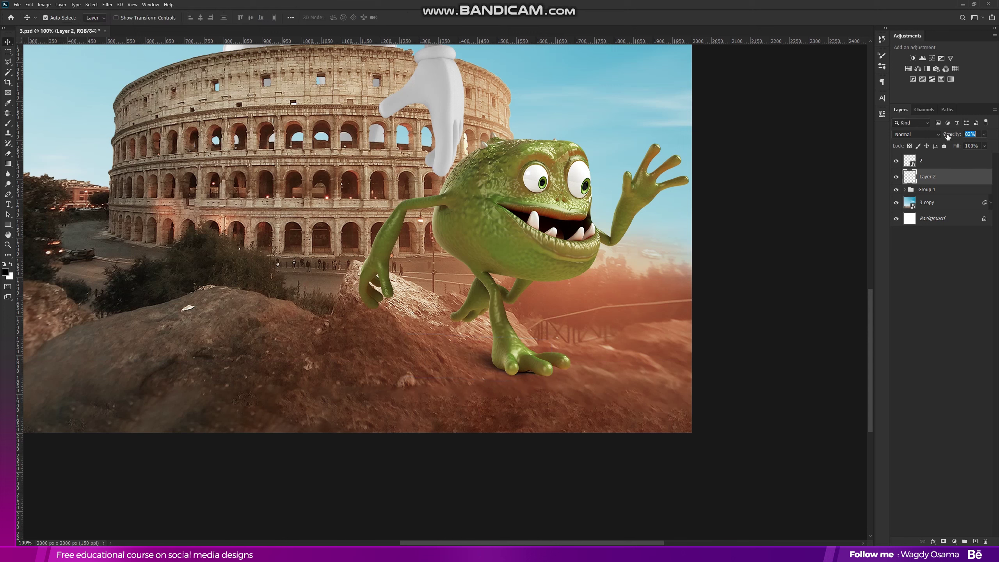
- Duplicate the foot shadow, scale the copy to 125%, rotate it about 11° behind the front leg, and lower its opacity
drag(930, 183, 976, 542)
key(ctrl+t)
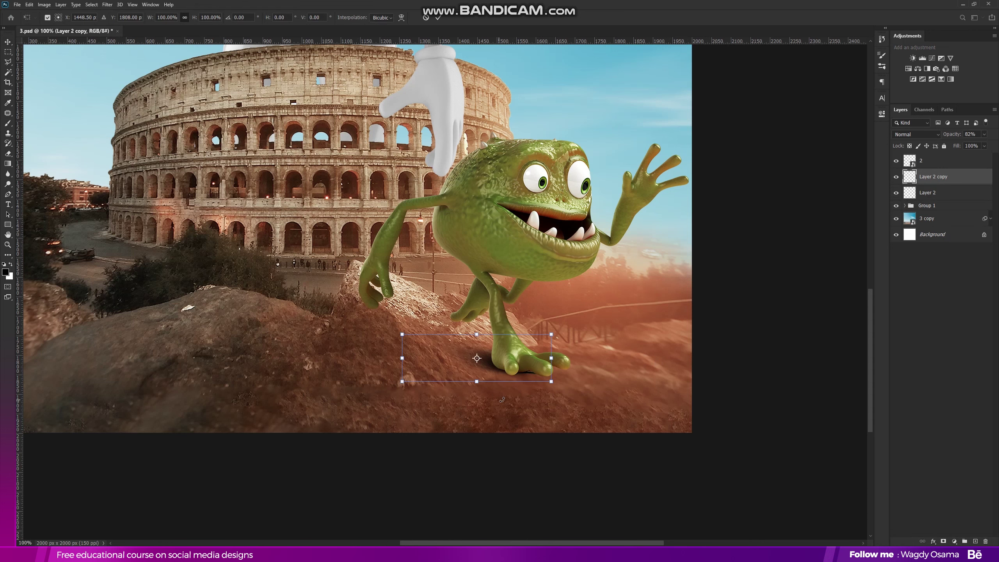
mouse_move(487, 348)
mouse_down()
mouse_move(535, 347)
mouse_move(531, 366)
mouse_move(490, 339)
mouse_up()
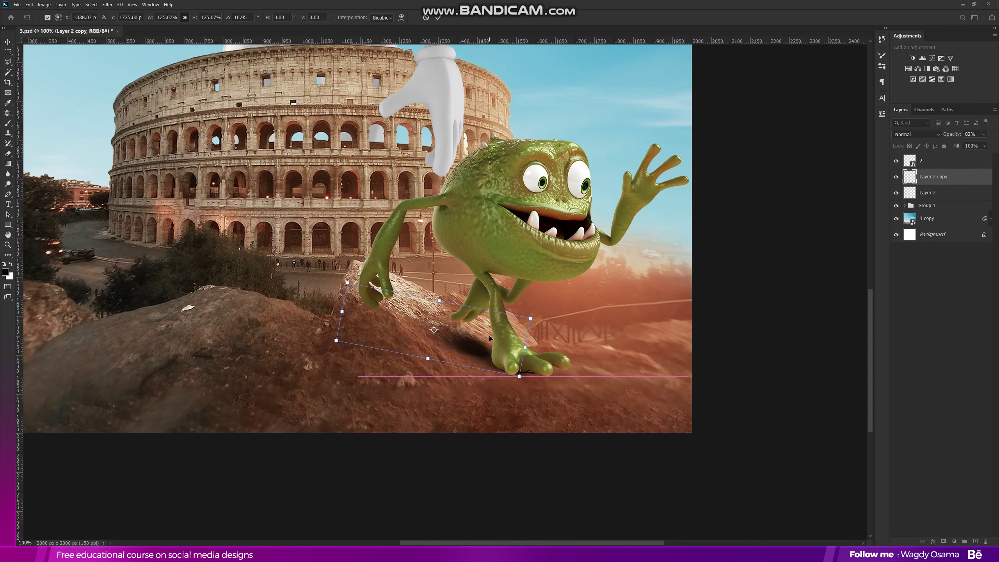
click(438, 17)
drag(945, 138, 944, 139)
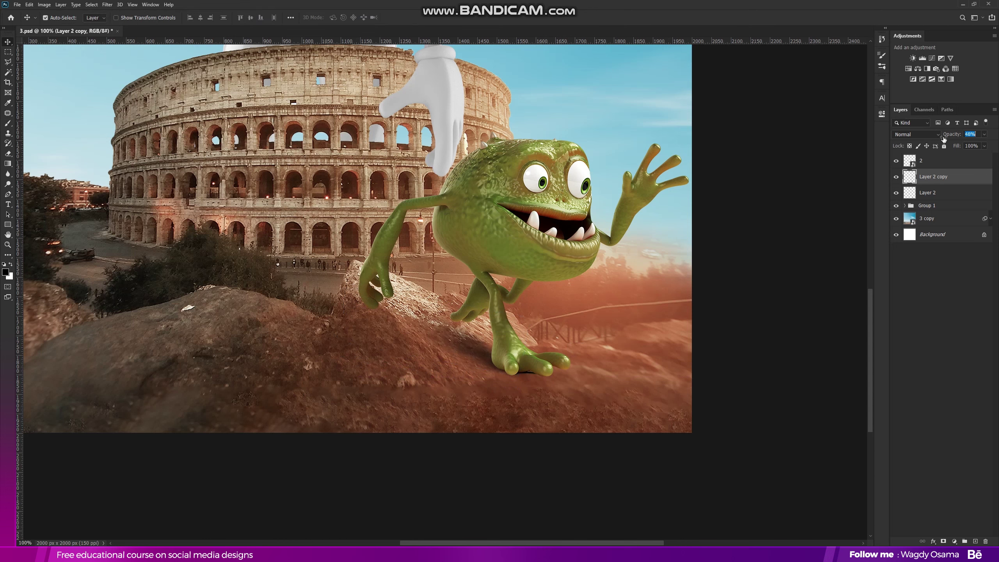
- Give monster layer 2 a white Overlay inner shadow at 82% opacity, 14 px distance and 10 px size
key(ctrl+minus)
key(ctrl+minus)
click(573, 366)
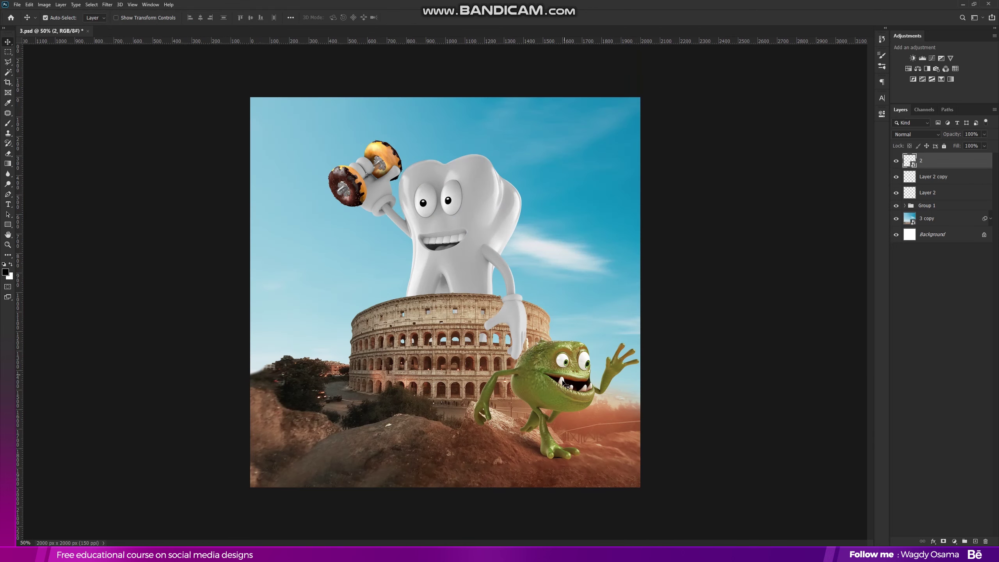
alt+scroll(573, 366, up, 1)
scroll(773, 264, down, 1)
right_click(936, 161)
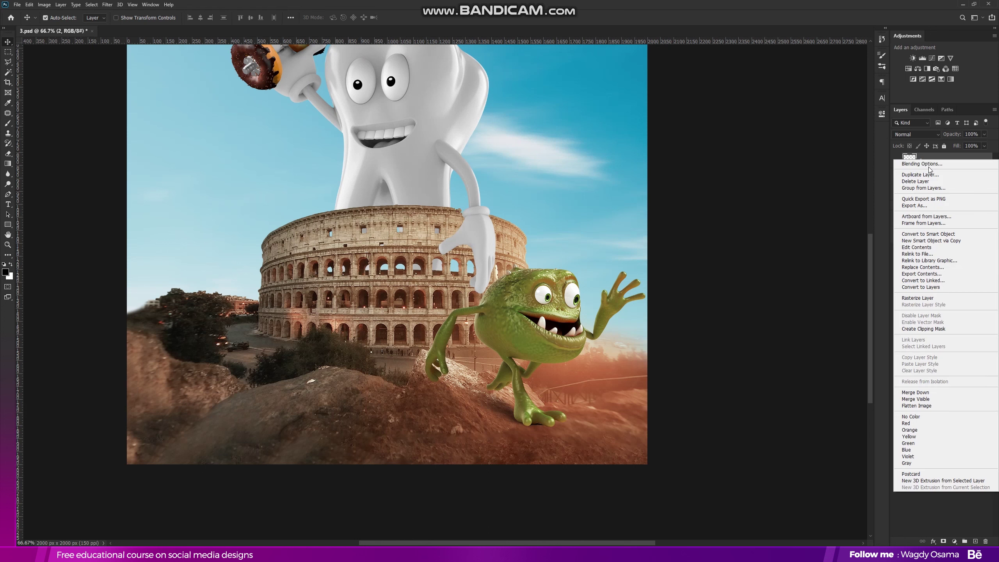
click(938, 163)
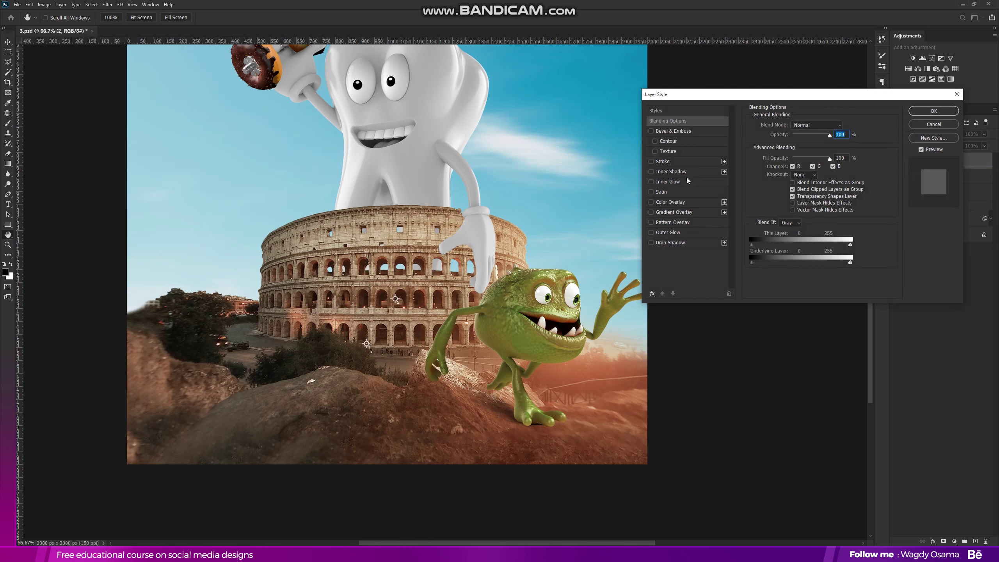
click(686, 175)
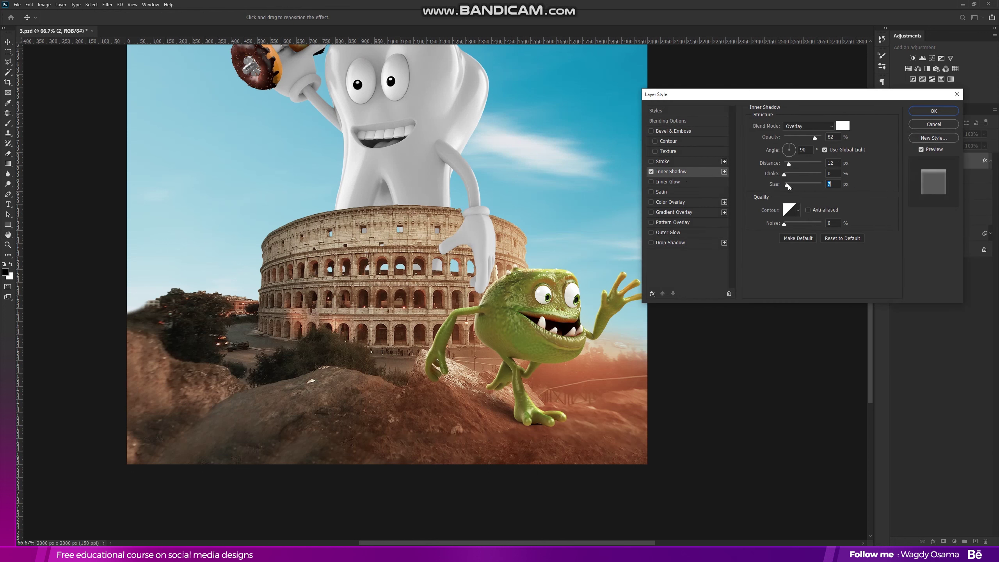
drag(789, 185, 791, 164)
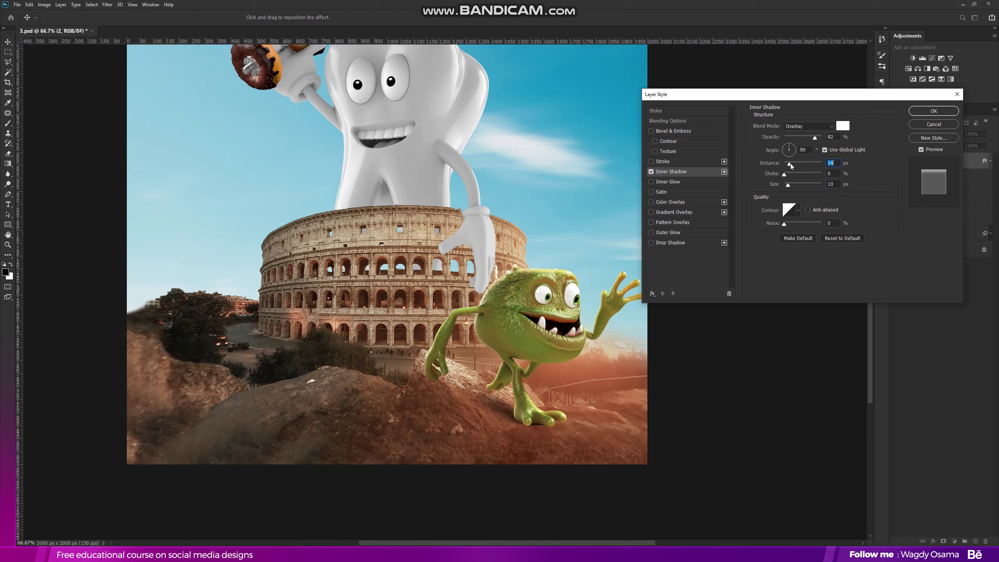
click(933, 111)
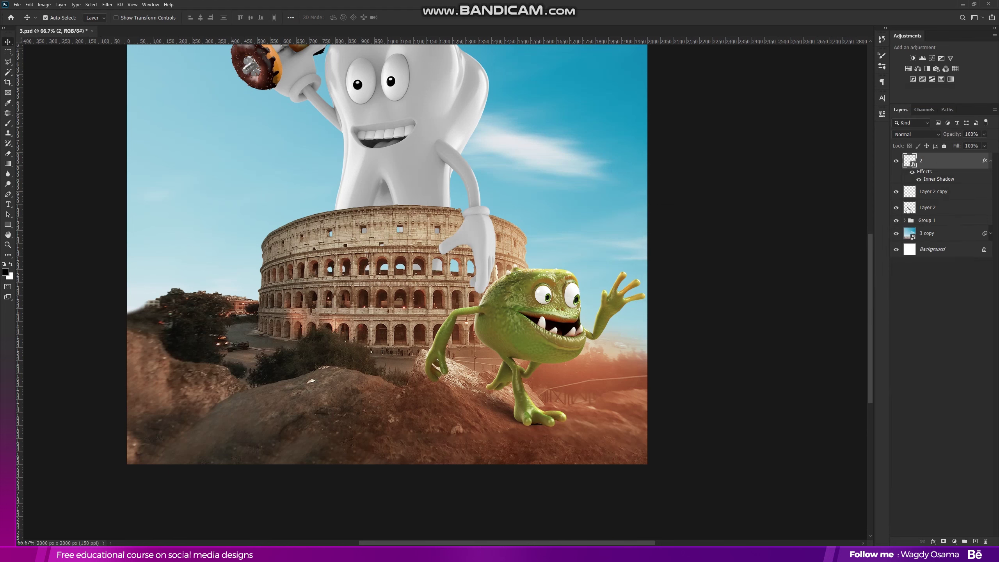
click(991, 161)
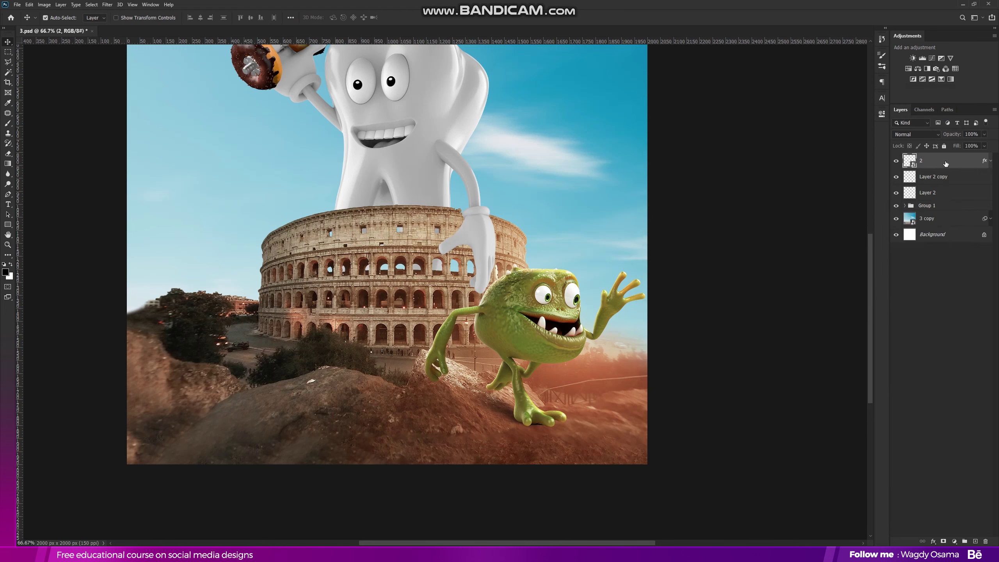
click(896, 161)
click(896, 160)
- Add an Exposure adjustment clipped to monster layer 2, with exposure -0.22 and gamma 0.62, and invert its mask to black
click(942, 58)
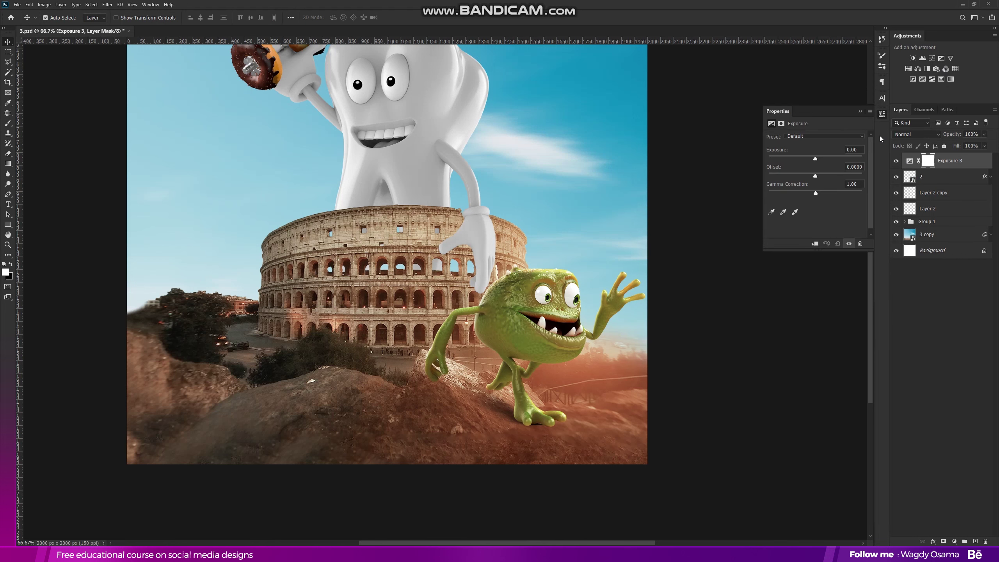
click(821, 242)
drag(824, 193, 813, 159)
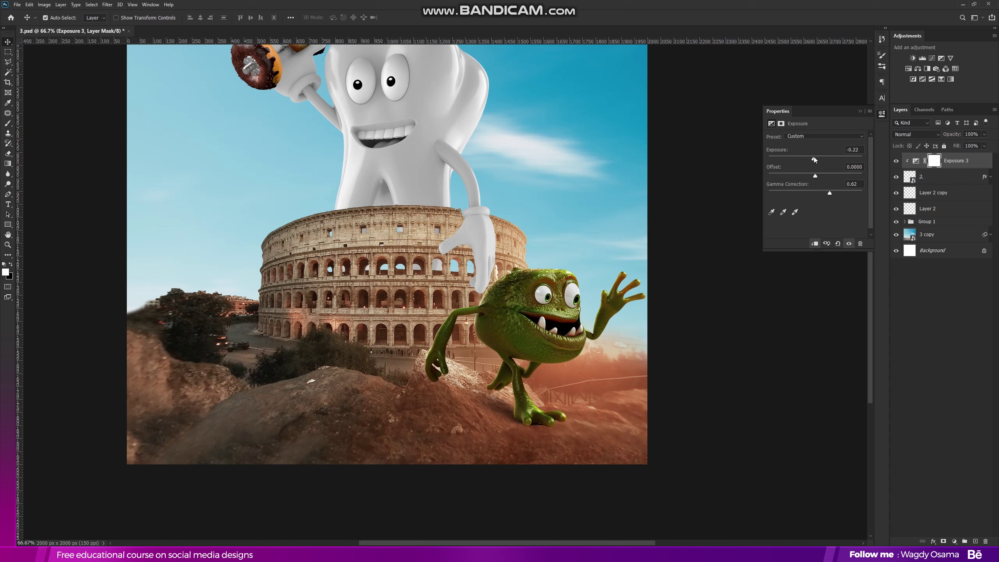
click(860, 111)
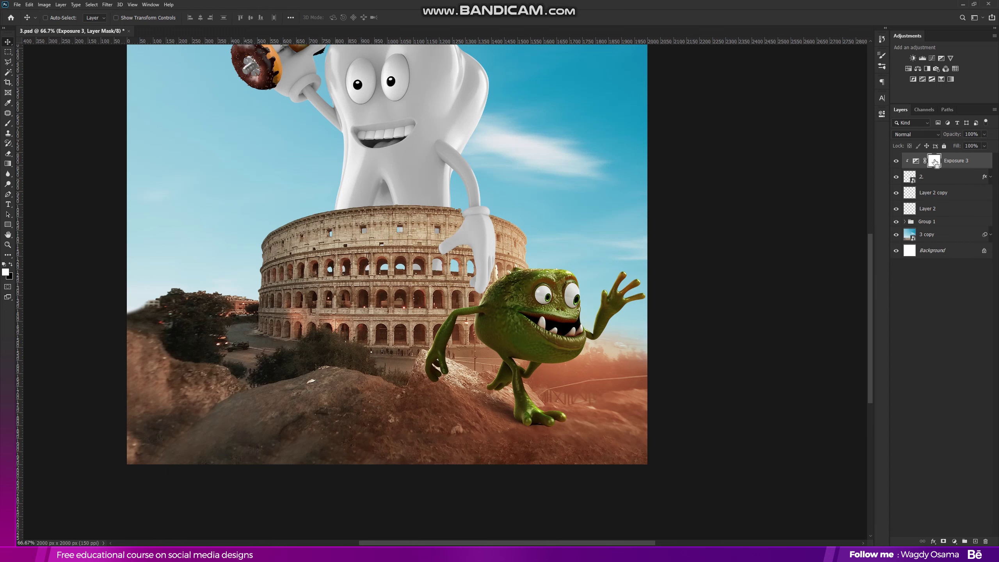
key(ctrl+i)
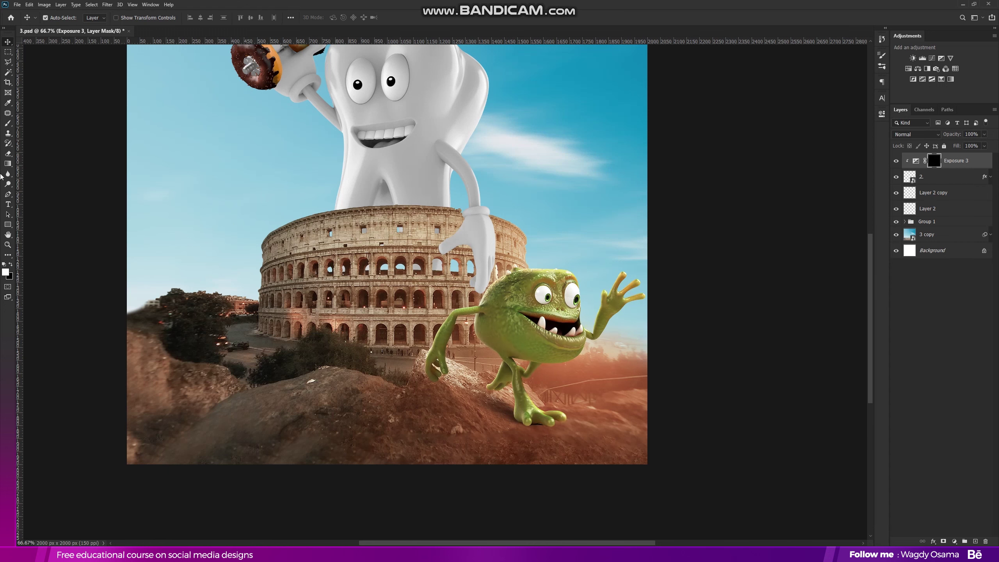
- Paint white on the Exposure 3 mask with a 250 px brush at 0% hardness to darken the monster's feet and lower hand, and compare before and after
click(8, 123)
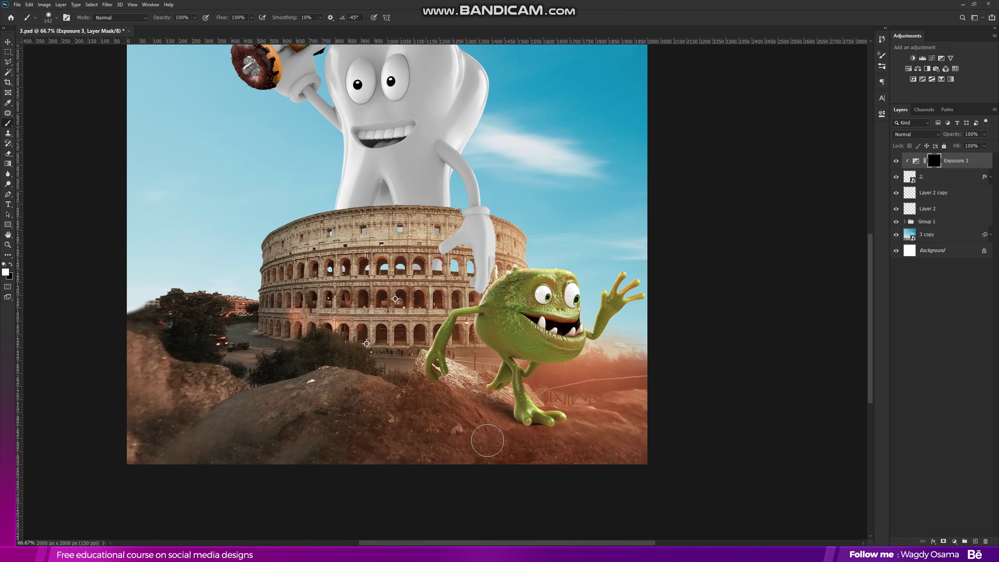
right_click(481, 366)
drag(551, 331, 555, 331)
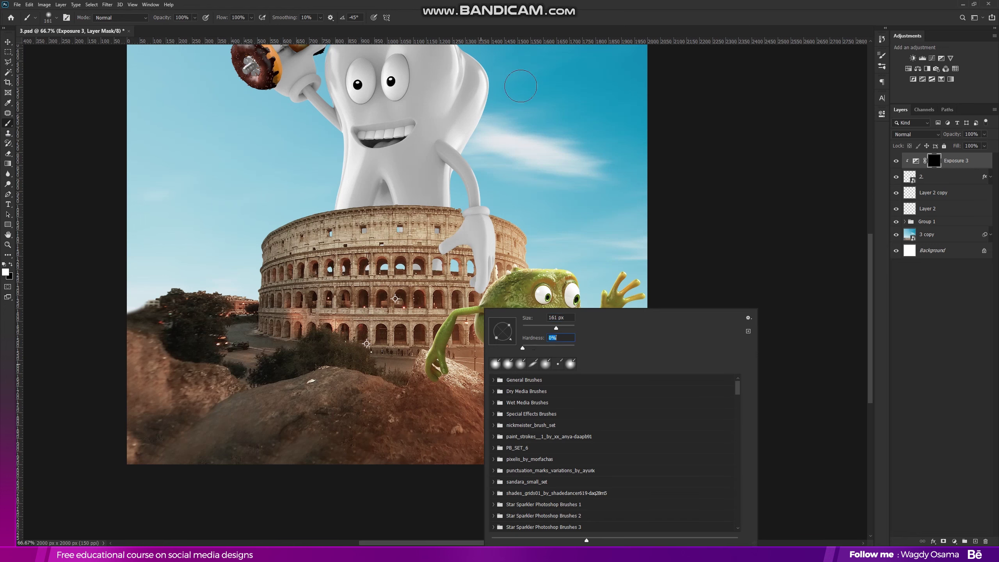
key(Return)
key(bracketright)
key(bracketright)
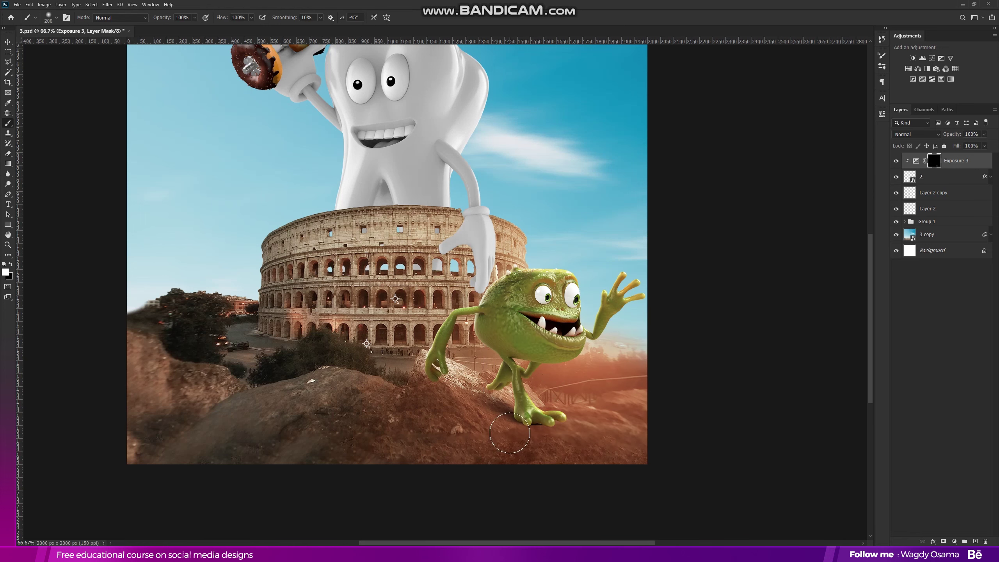
key(bracketright)
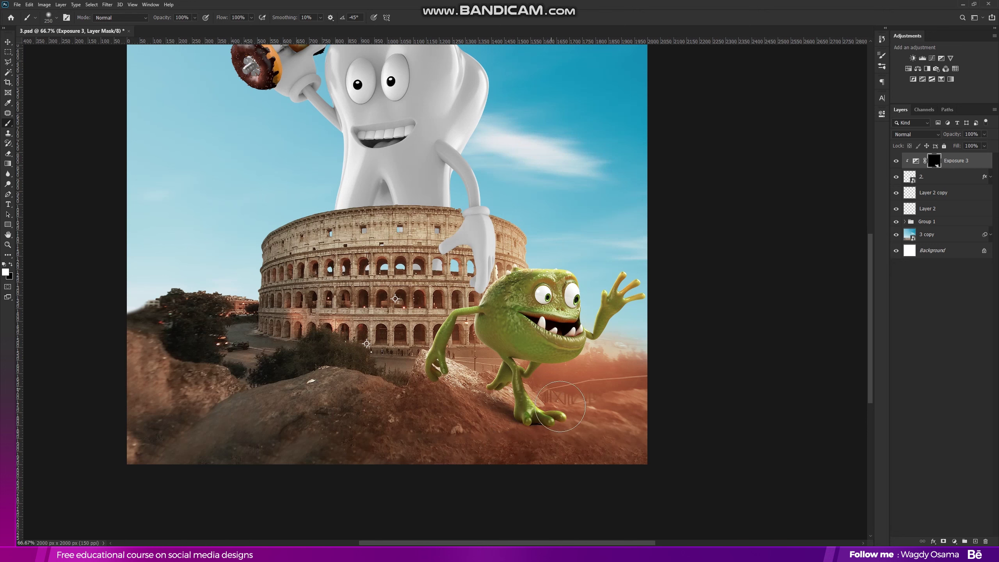
drag(475, 415, 416, 394)
mouse_move(561, 391)
mouse_down()
mouse_move(550, 374)
mouse_move(610, 350)
mouse_move(558, 432)
mouse_up()
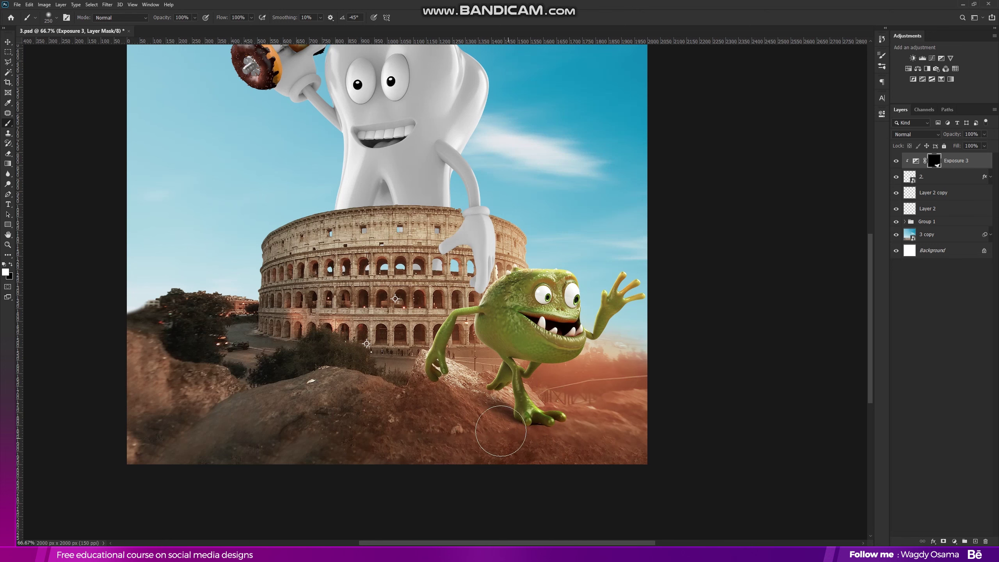
key(ctrl+minus)
click(896, 162)
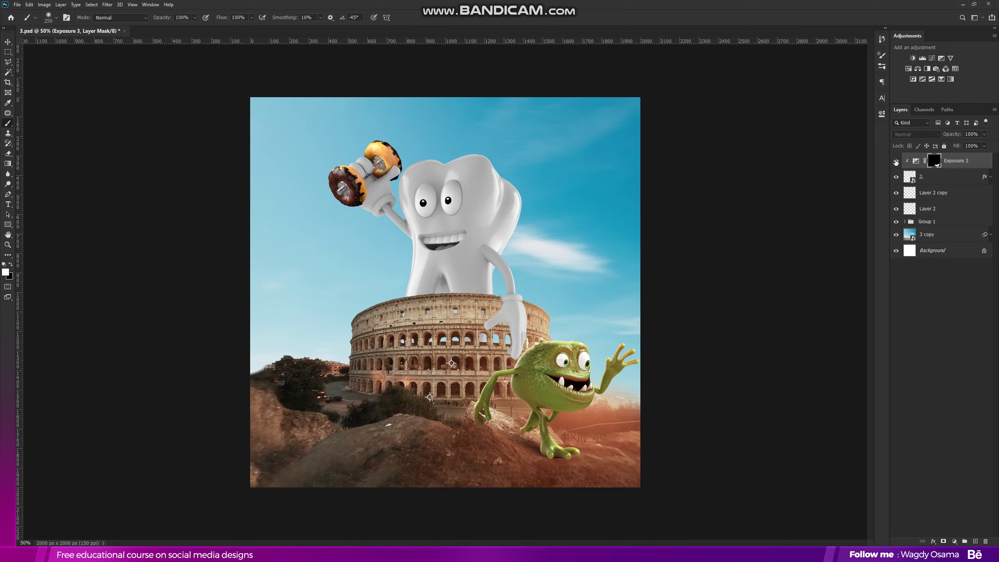
click(896, 161)
click(896, 161)
click(896, 161)
- Group the large monster's layer with its exposure adjustment and two foot shadow layers, and save the document
click(8, 44)
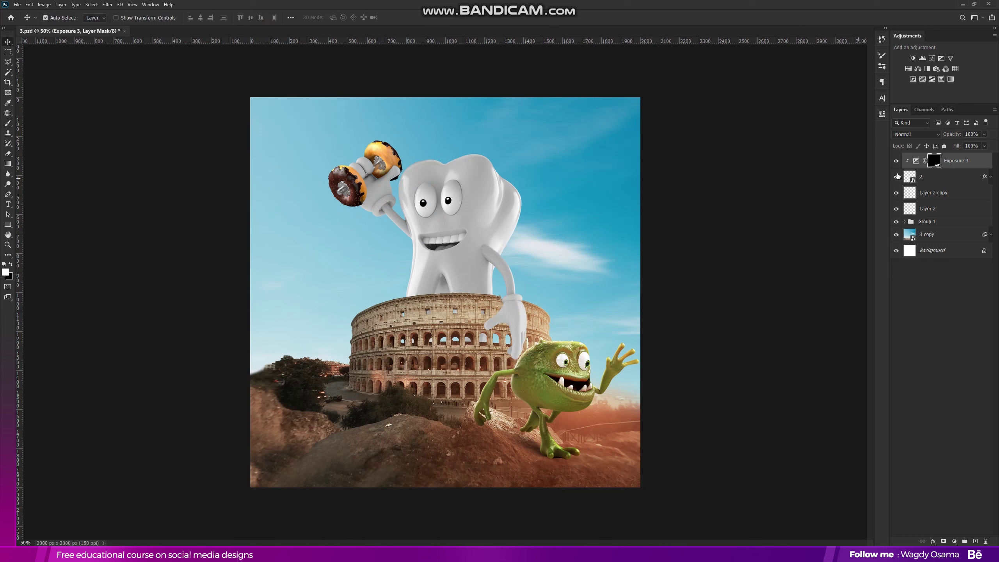
shift+click(936, 212)
drag(935, 212, 965, 542)
click(897, 158)
click(897, 159)
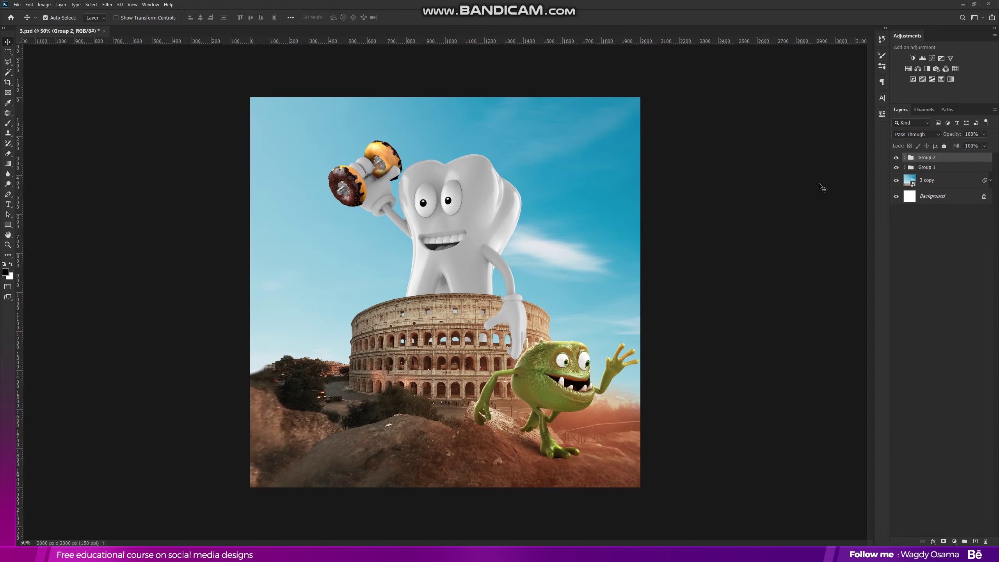
key(ctrl+s)
- Place monster image 1 from the project folder into the composition, scaled down and tilted counterclockwise in the sky beside the Colosseum's upper rim
key(alt+Tab)
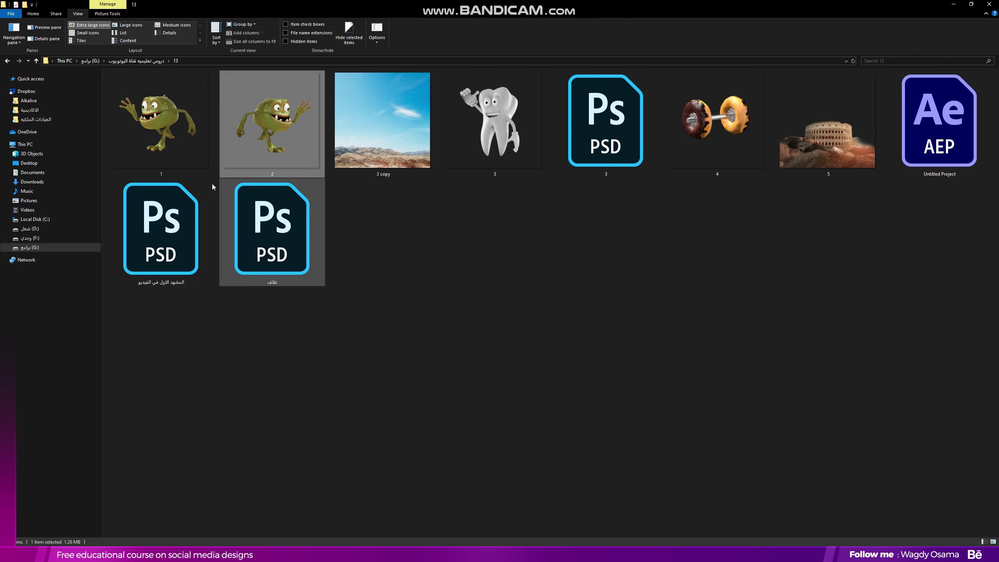
drag(189, 156, 372, 280)
drag(311, 241, 303, 252)
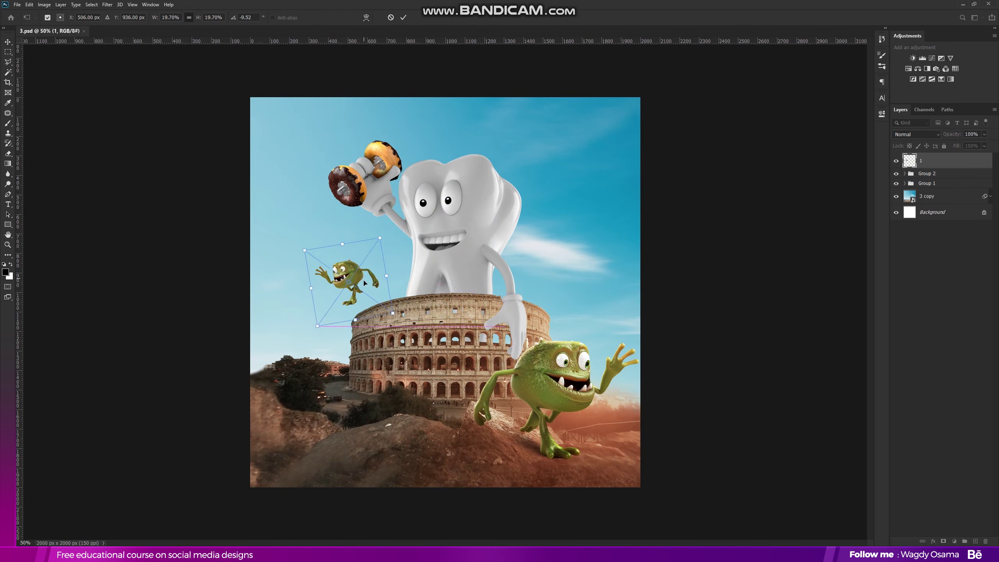
mouse_move(370, 254)
mouse_down()
mouse_move(357, 270)
mouse_move(365, 267)
mouse_up()
key(Return)
- Give the small monster a white Overlay inner shadow at 82% opacity, 5 px distance and 4 px size
scroll(338, 287, up, 3)
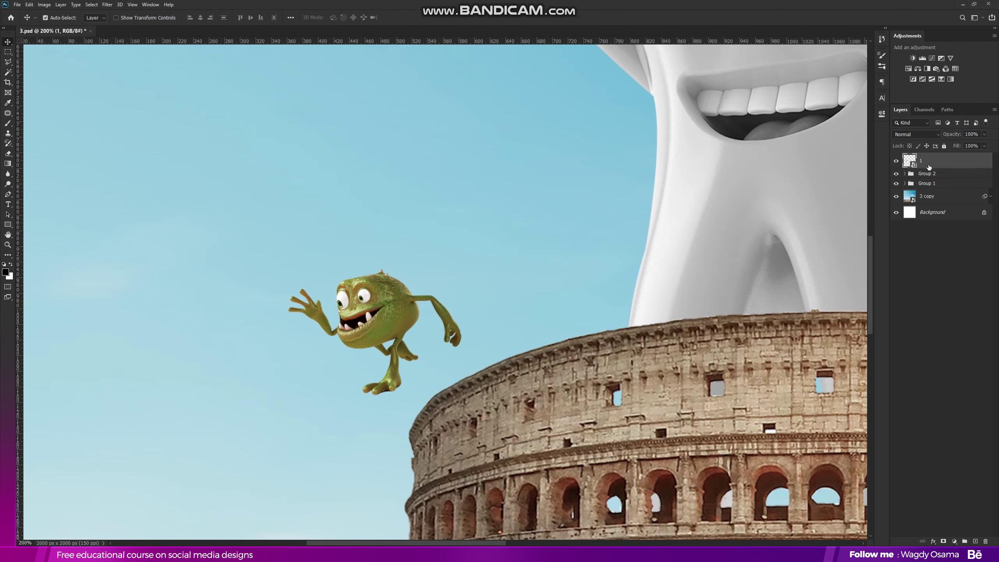
right_click(930, 168)
click(929, 171)
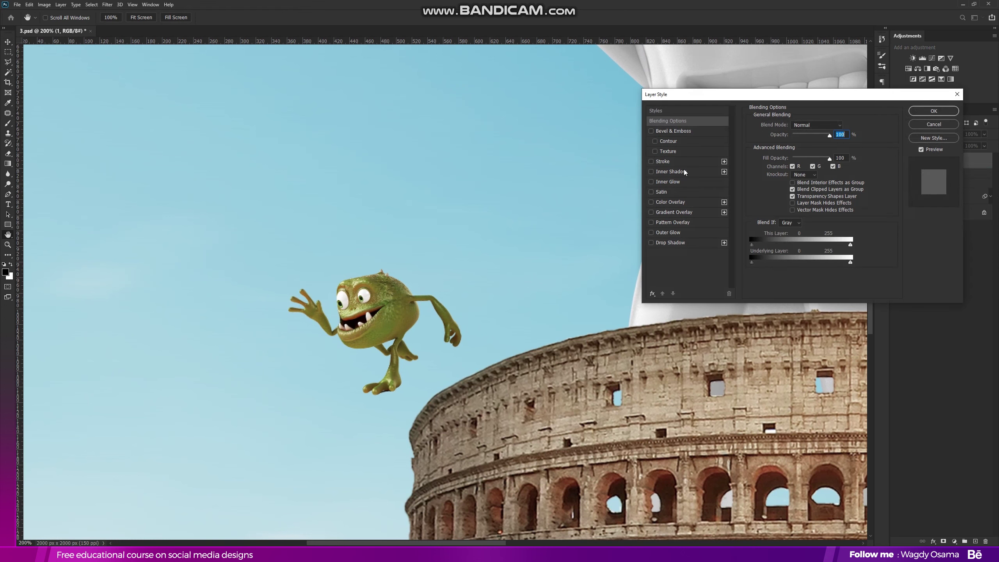
click(677, 172)
drag(788, 185, 788, 165)
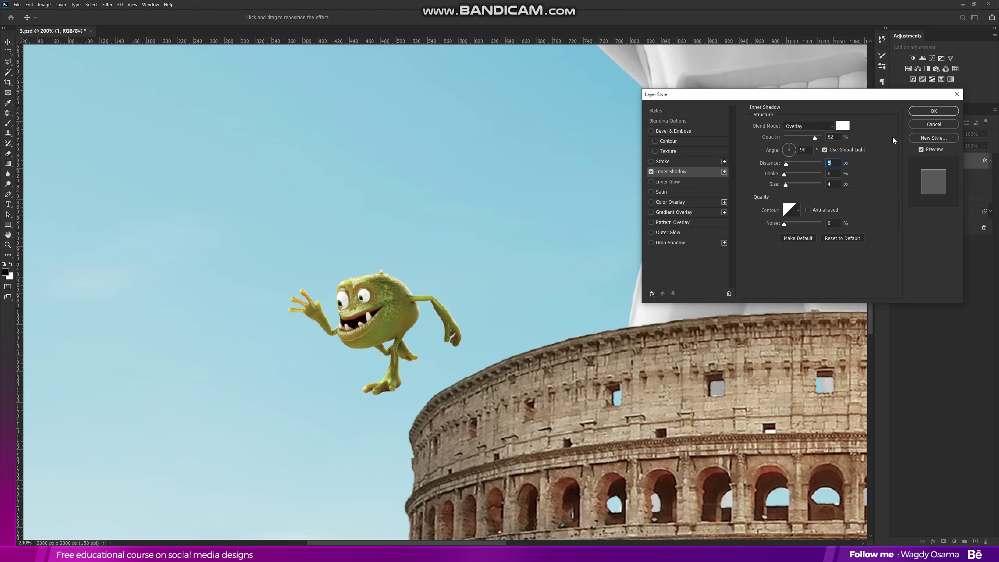
click(932, 112)
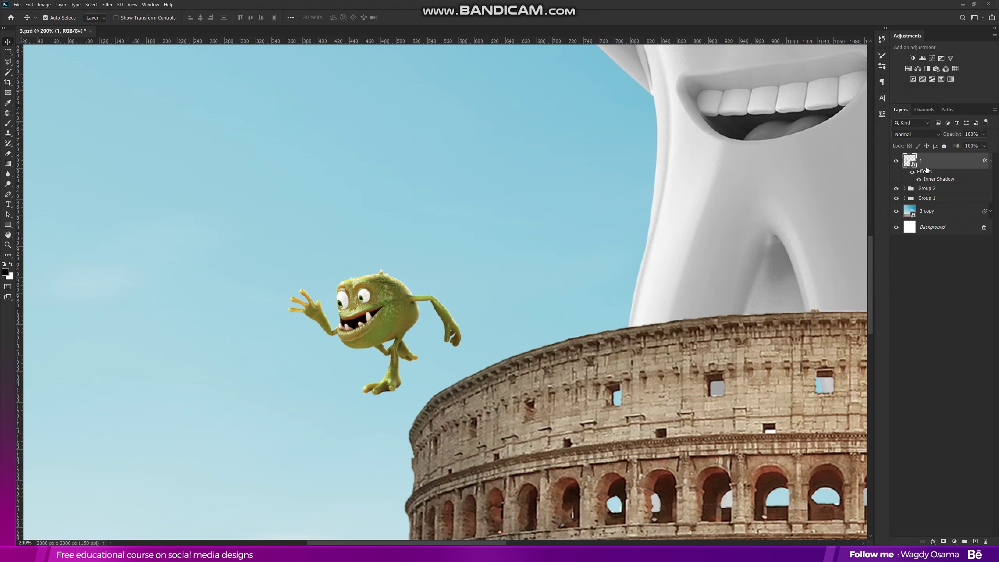
- Apply a Hue/Saturation smart filter to the small monster with saturation -22
key(ctrl+u)
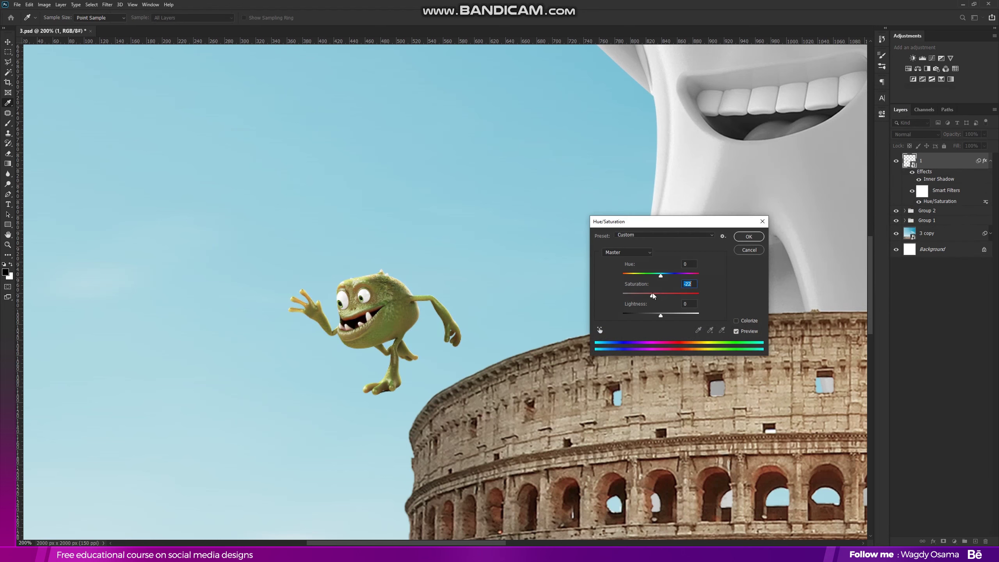
click(748, 236)
scroll(439, 310, down, 5)
scroll(437, 307, up, 2)
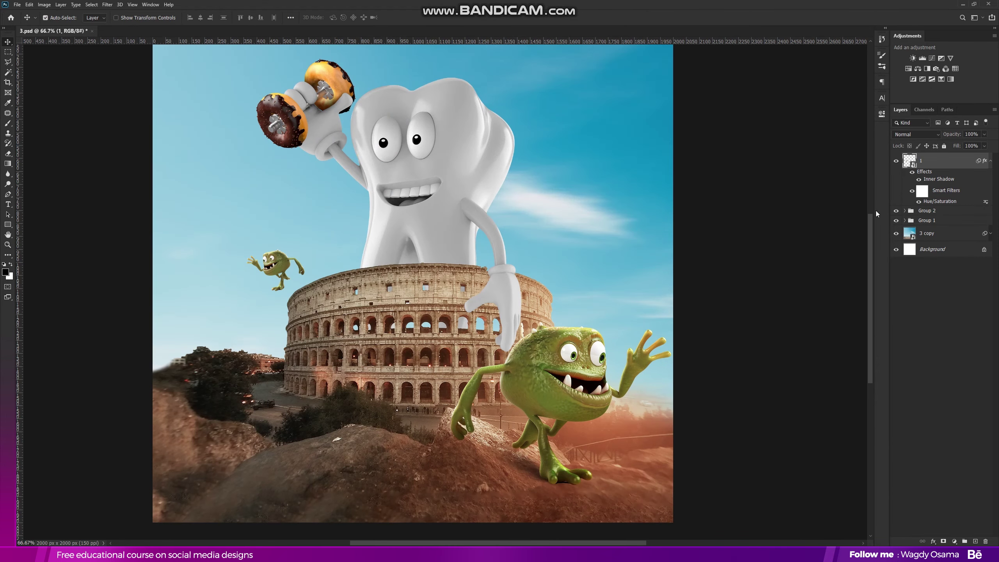
- Set the small monster's Hue/Saturation filter to saturation -15 and collapse the layer's effects list
double_click(939, 201)
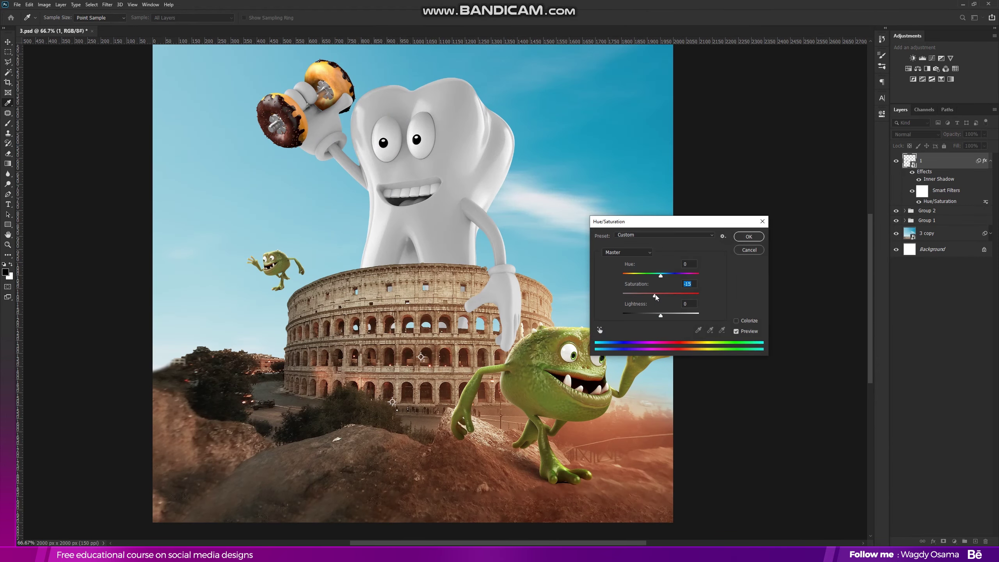
click(749, 236)
scroll(486, 318, down, 1)
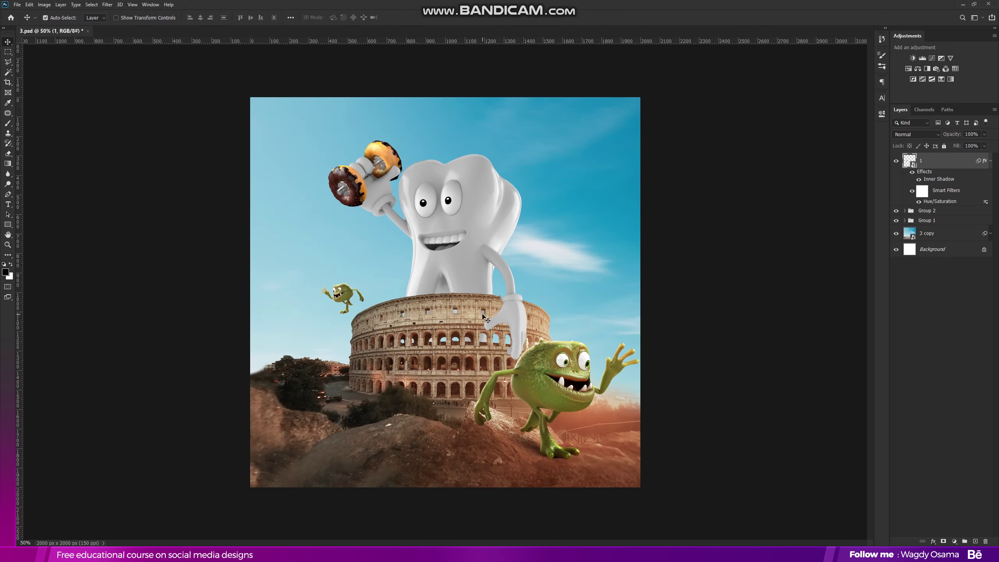
scroll(486, 318, up, 1)
click(991, 161)
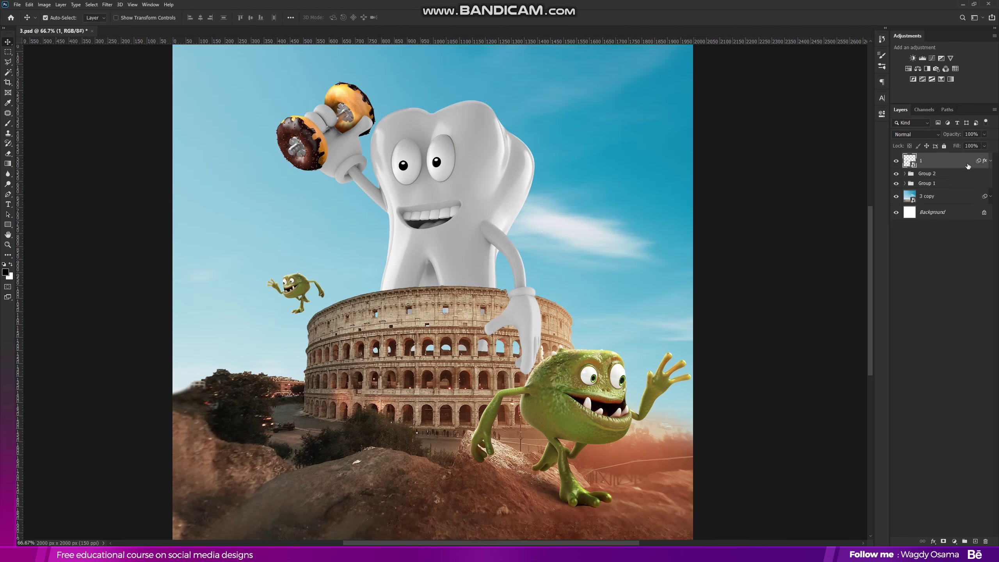
- Add an Exposure adjustment clipped to tooth layer 3, with exposure -0.61 and gamma 0.61, and invert its mask to black
scroll(527, 241, down, 1)
scroll(525, 238, down, 1)
scroll(524, 235, up, 1)
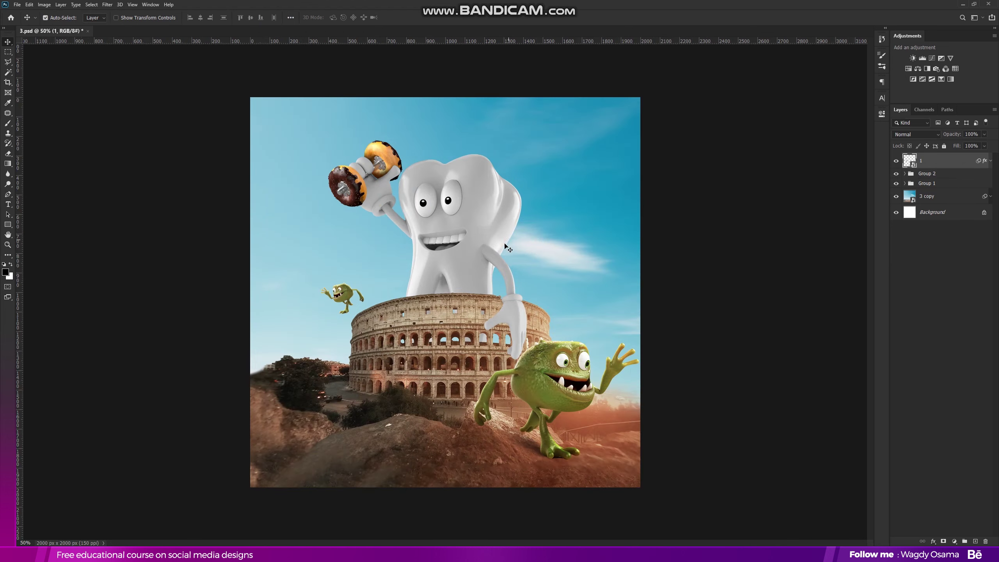
click(479, 239)
scroll(479, 238, up, 1)
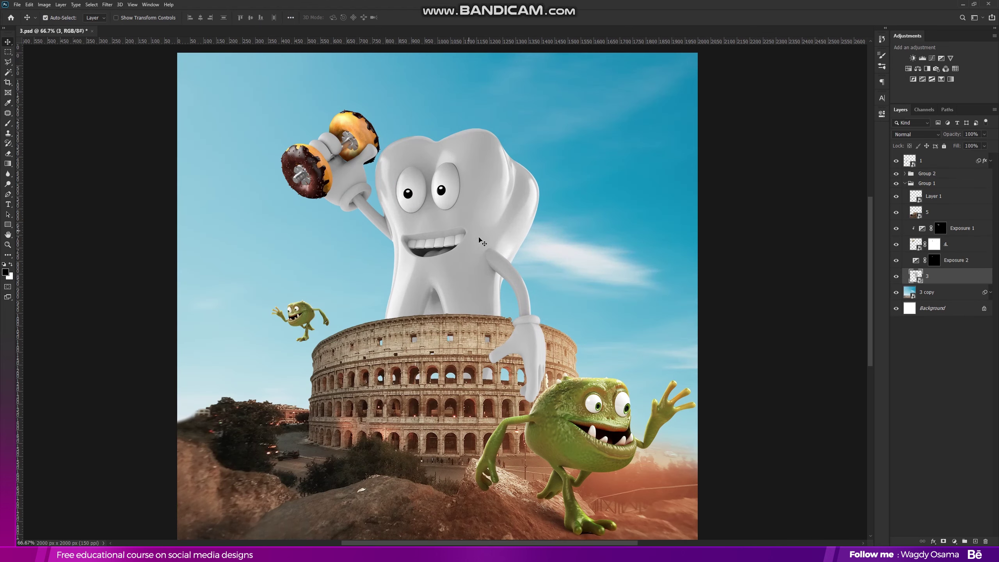
click(942, 58)
drag(816, 193, 812, 159)
click(815, 244)
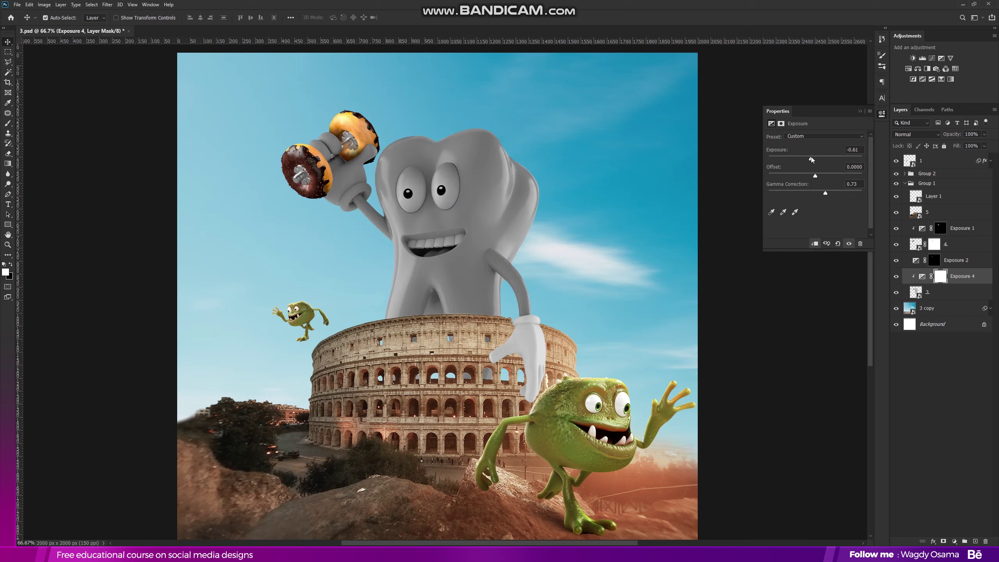
drag(828, 194, 830, 193)
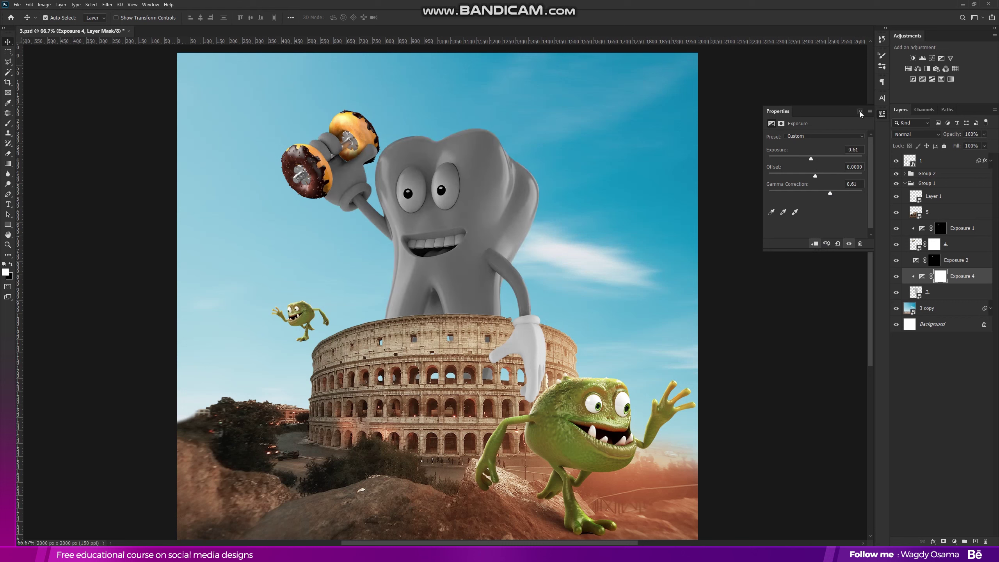
click(860, 111)
key(ctrl+i)
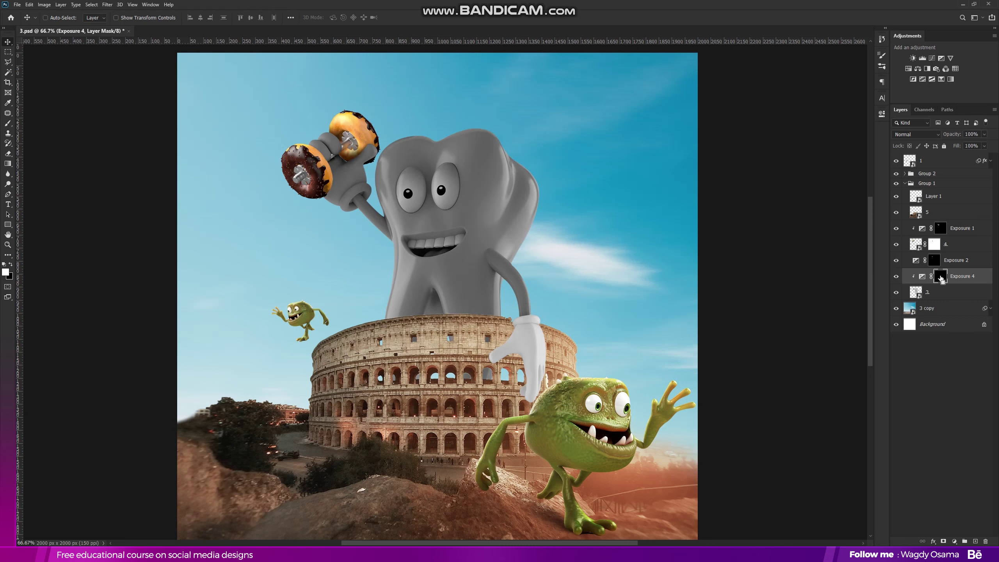
- Draw a short white gradient on the Exposure 4 mask so the darkening applies only at the tooth's base, near the Colosseum's rim
click(6, 165)
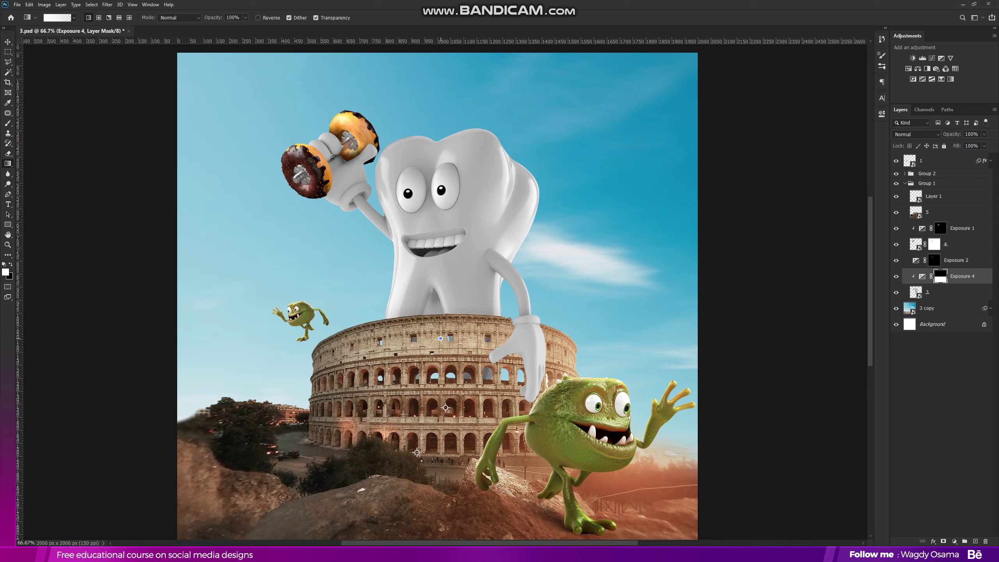
mouse_move(441, 315)
mouse_down()
mouse_move(442, 296)
mouse_move(444, 326)
mouse_up()
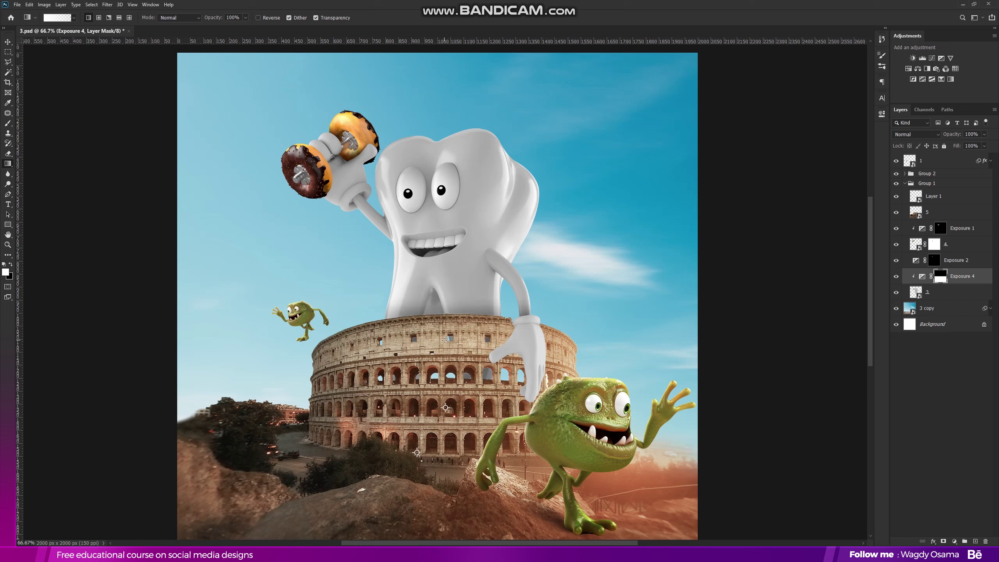
click(7, 124)
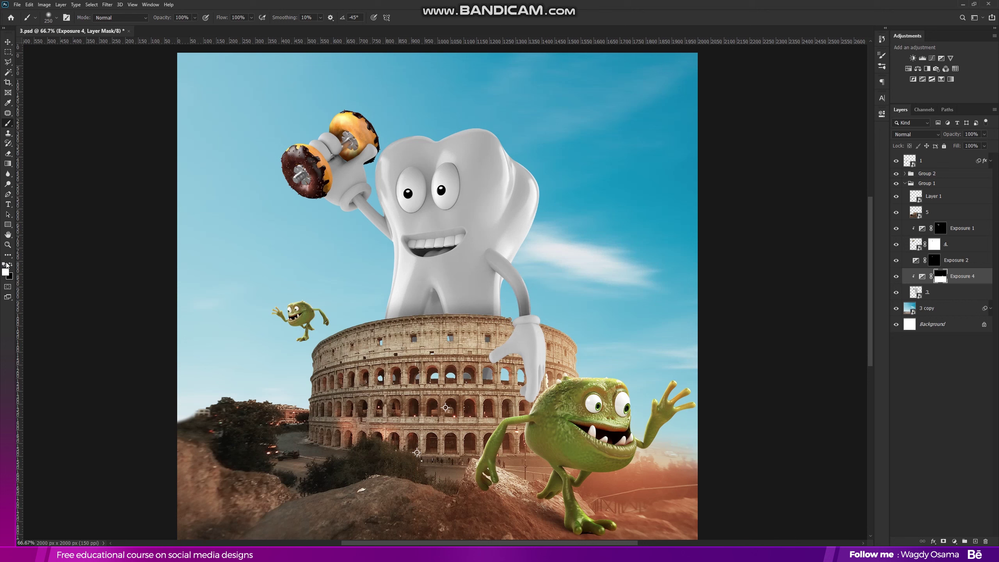
key(x)
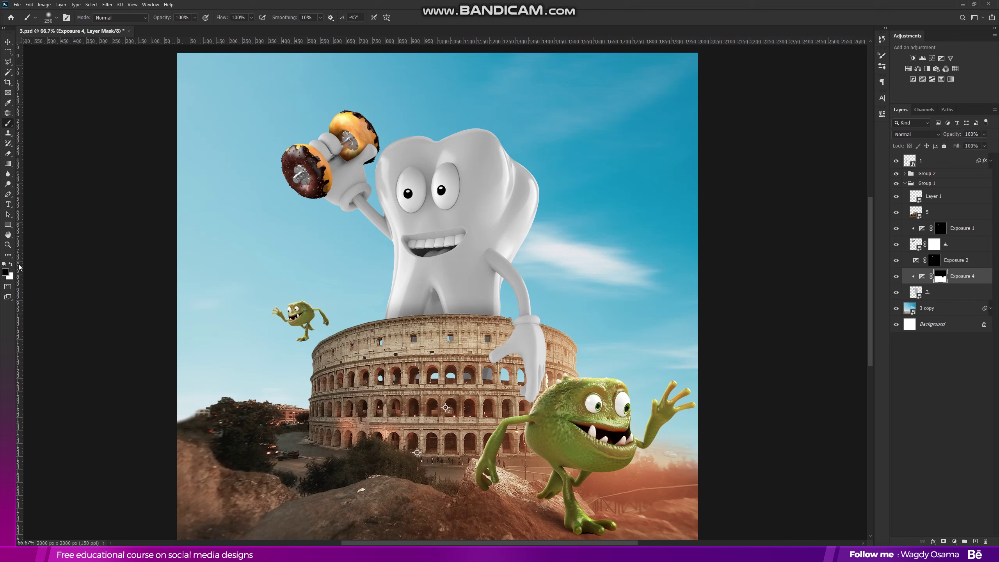
key(x)
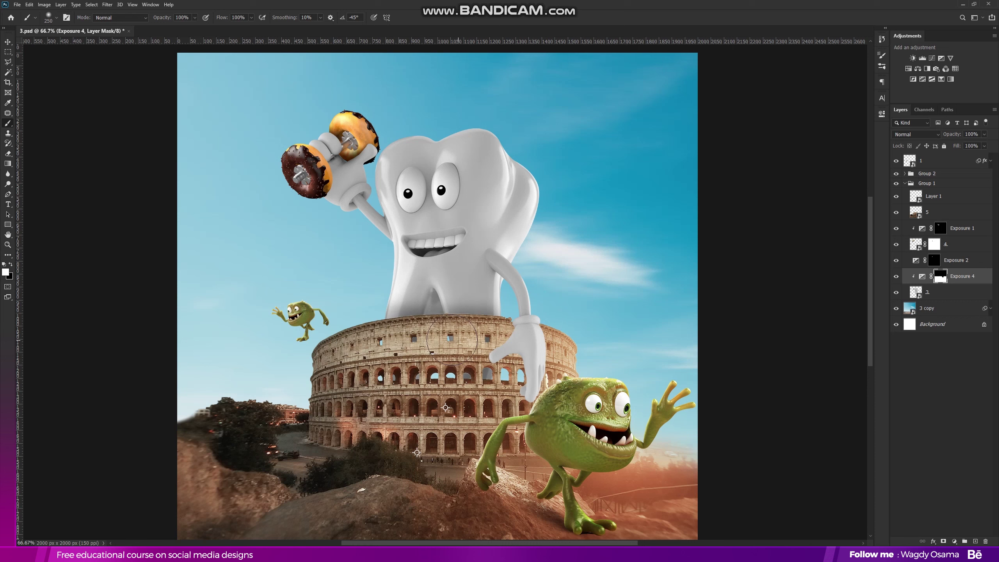
click(11, 265)
scroll(456, 278, down, 3)
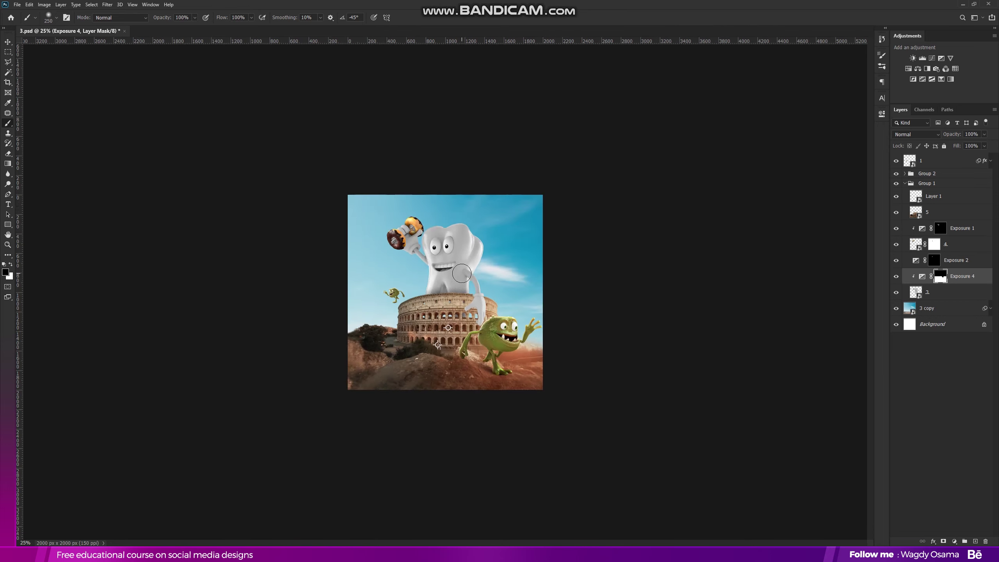
scroll(457, 278, up, 2)
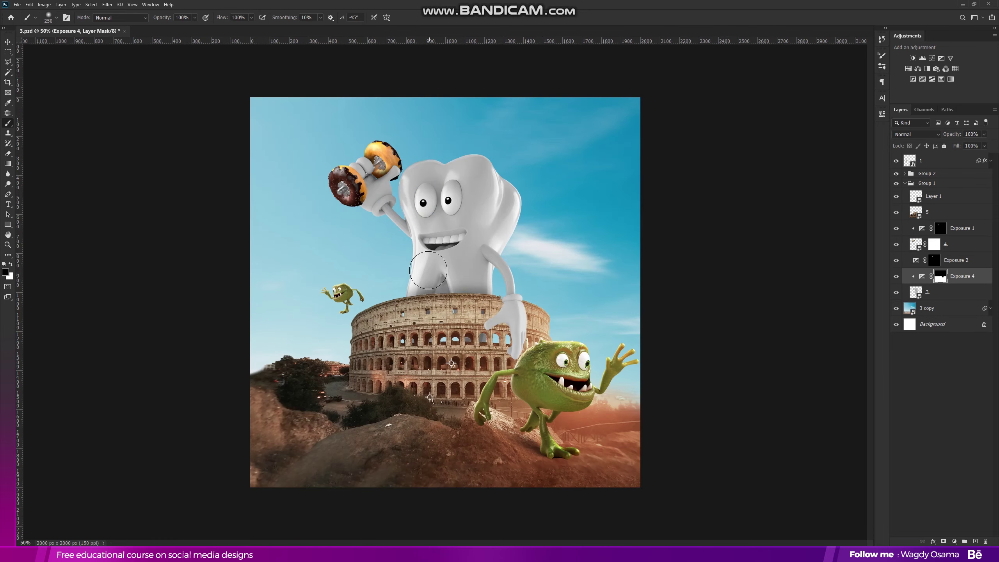
- Apply a Hue/Saturation smart filter to tooth layer 3 with hue -2 and slightly reduced saturation, and collapse its filter list
click(8, 42)
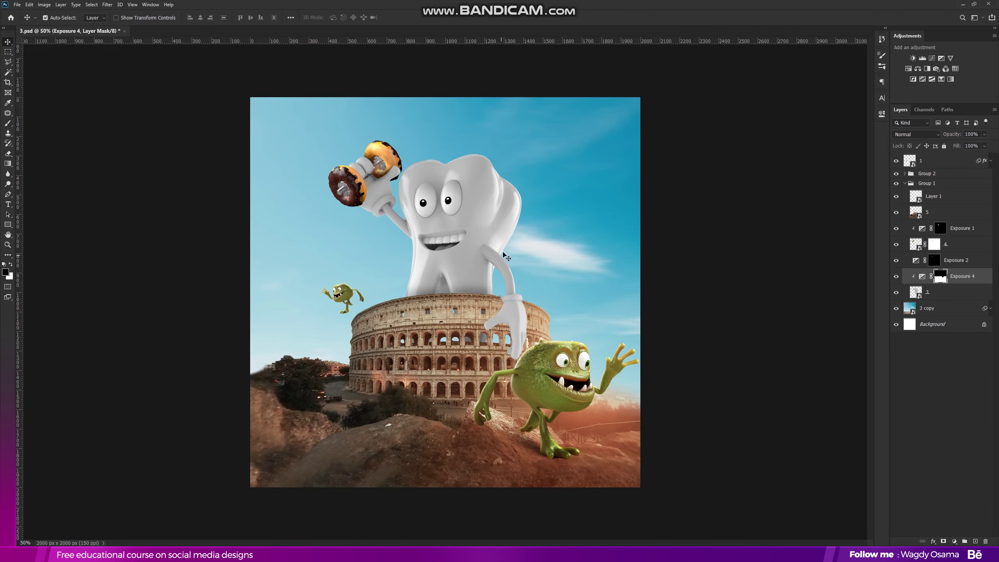
click(499, 213)
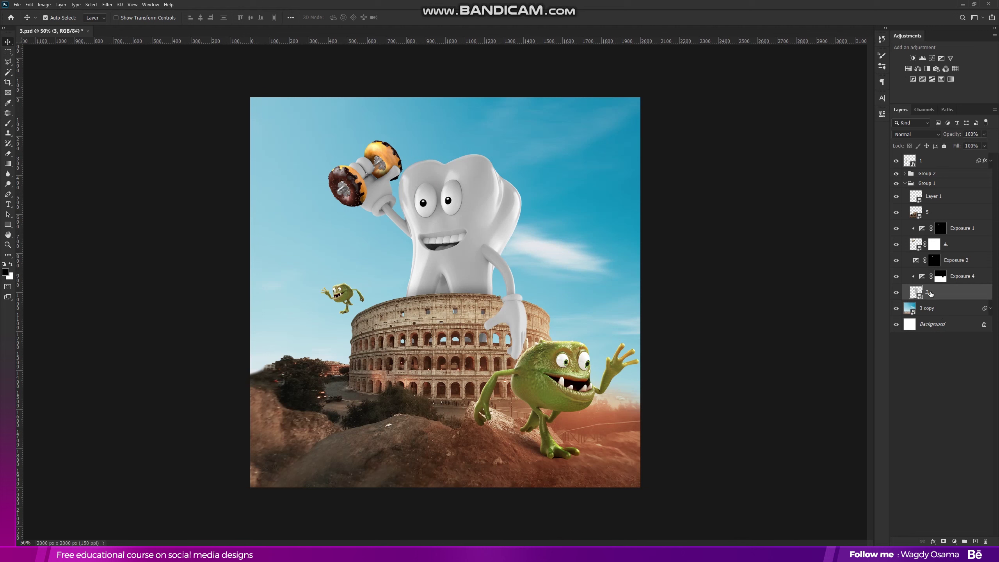
key(ctrl+u)
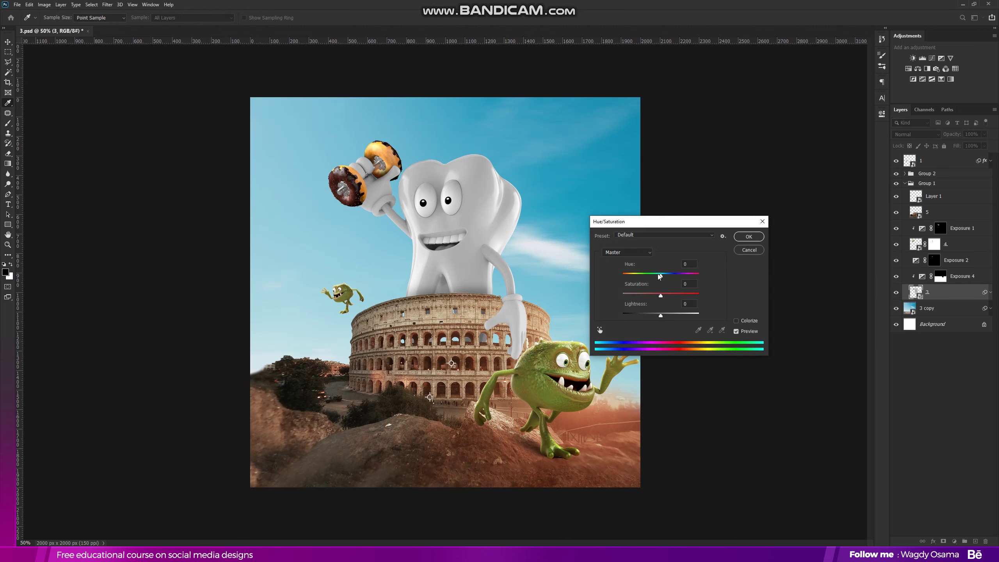
drag(660, 276, 655, 296)
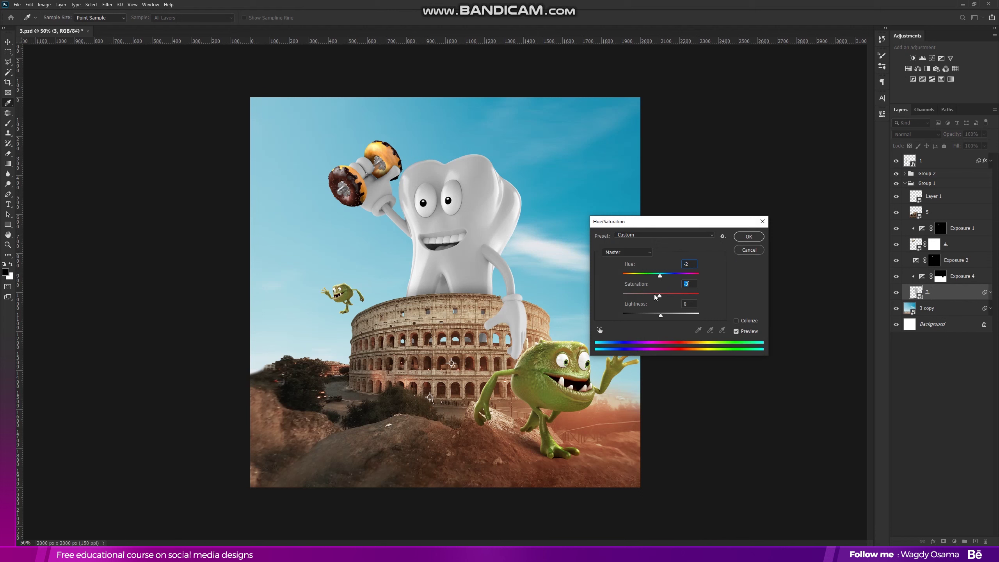
click(748, 237)
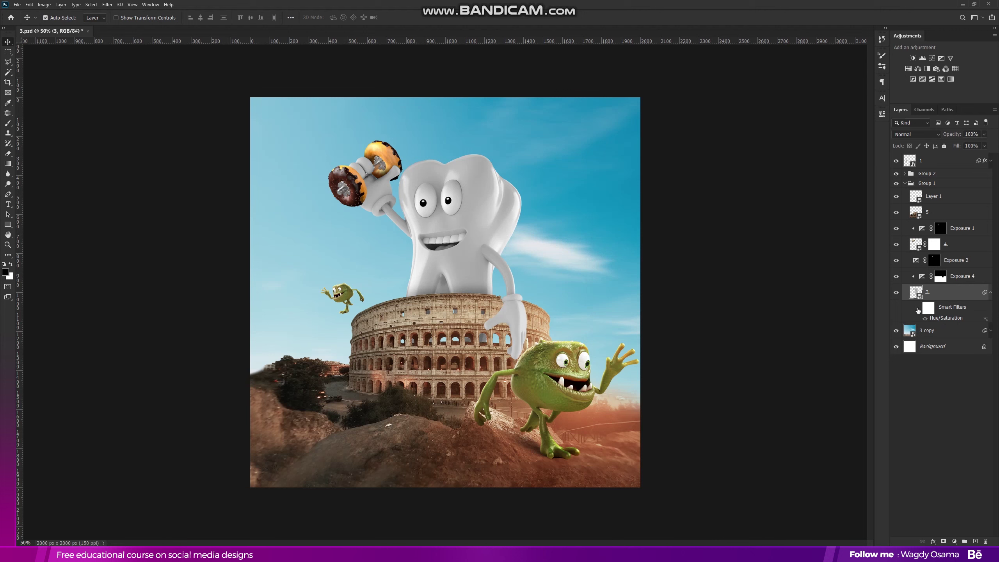
click(991, 292)
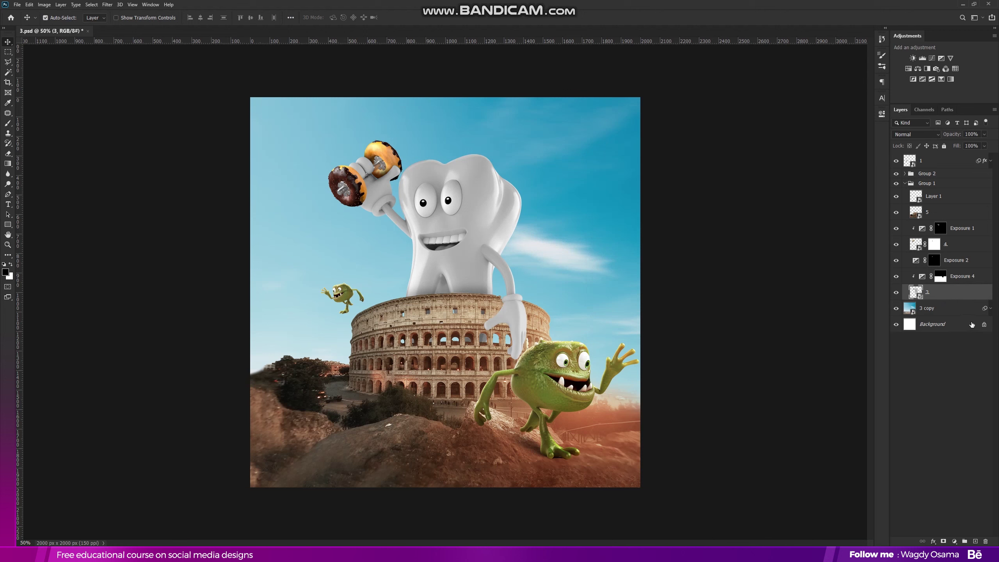
- Add an Exposure adjustment clipped to tooth layer 3 with exposure +0.22
click(942, 58)
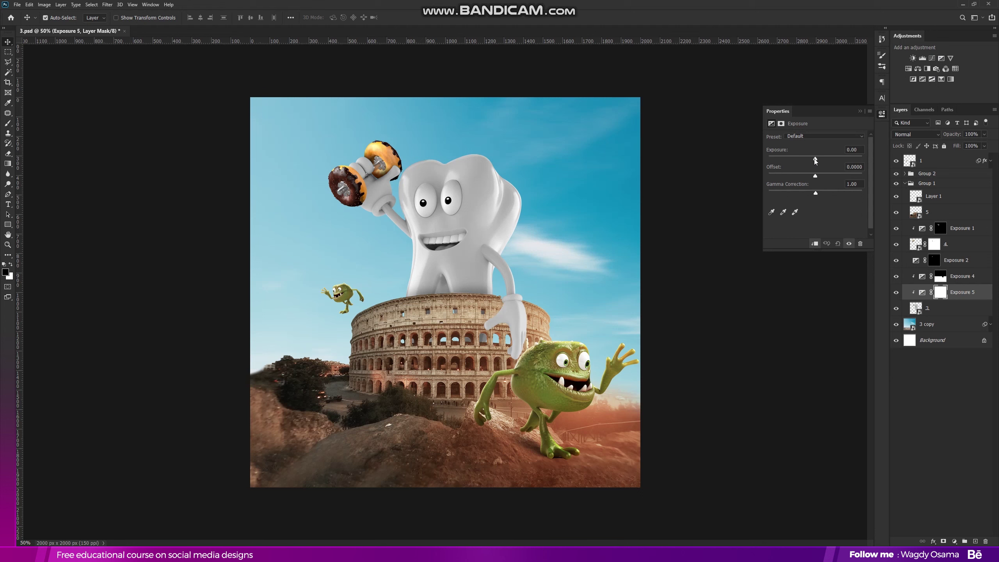
drag(816, 159, 818, 159)
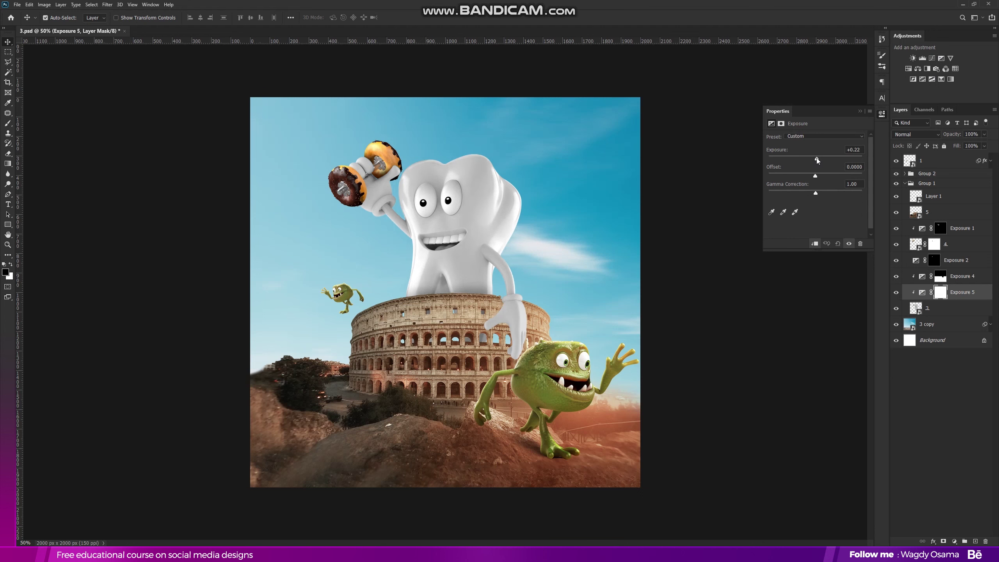
click(861, 111)
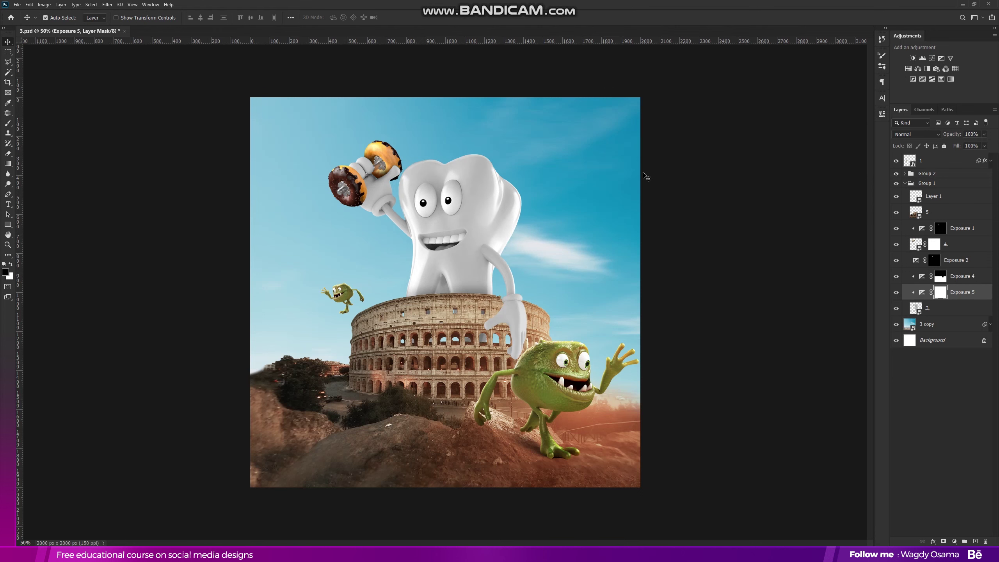
key(ctrl+minus)
key(ctrl+minus)
key(ctrl+plus)
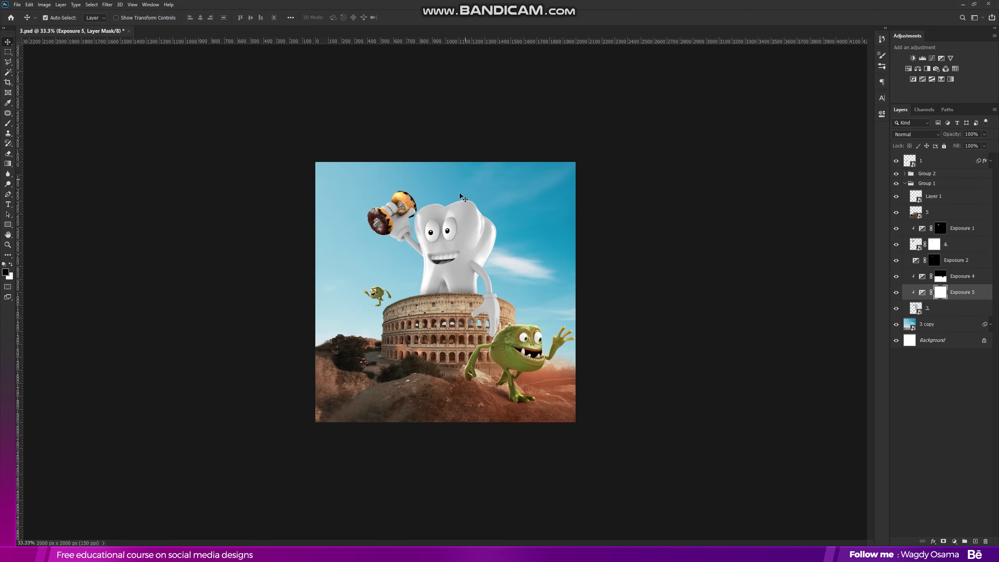
- Put layer 1 and the 3 copy layer each into its own new group, and collapse all the groups
click(904, 184)
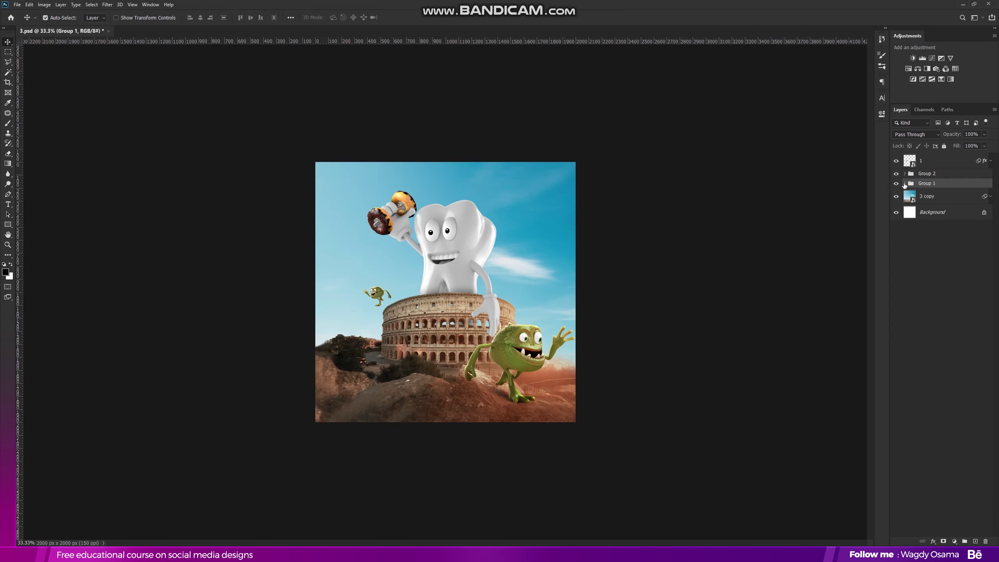
click(912, 163)
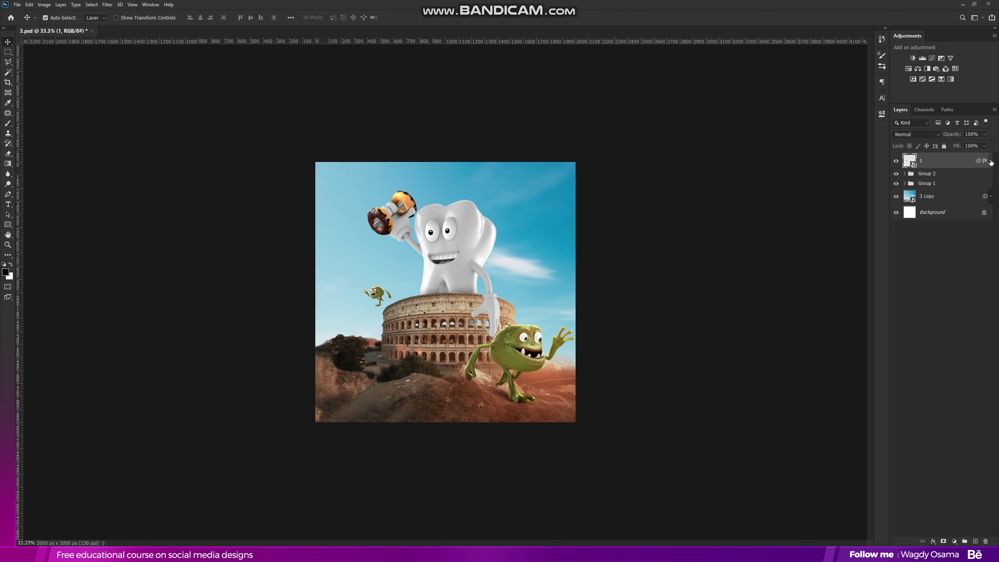
drag(952, 166, 965, 542)
click(905, 157)
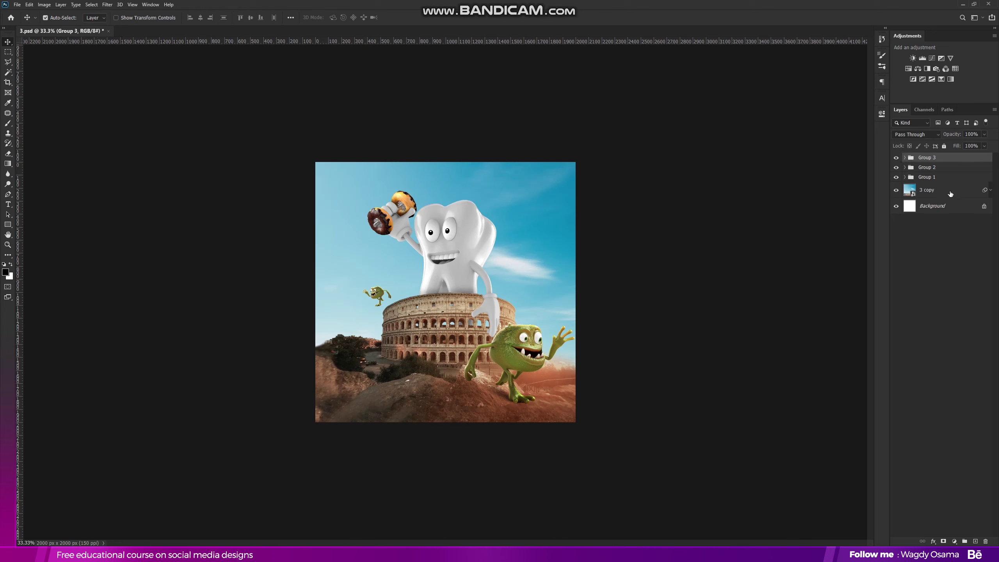
drag(951, 194, 965, 542)
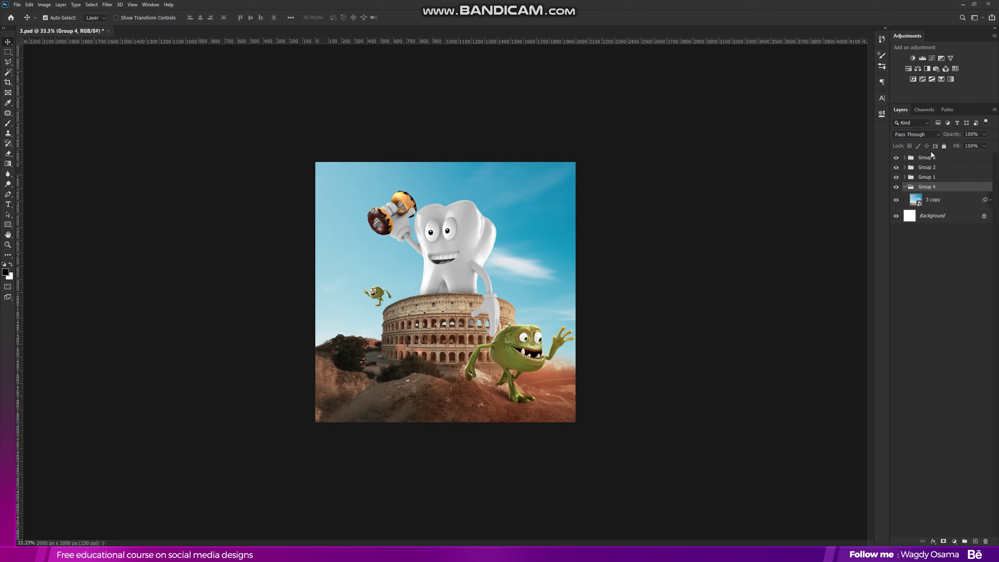
click(905, 187)
- Create a layer above Group 3 and paint one soft white glow beside the large monster with a 909 px brush at 0% hardness
click(929, 157)
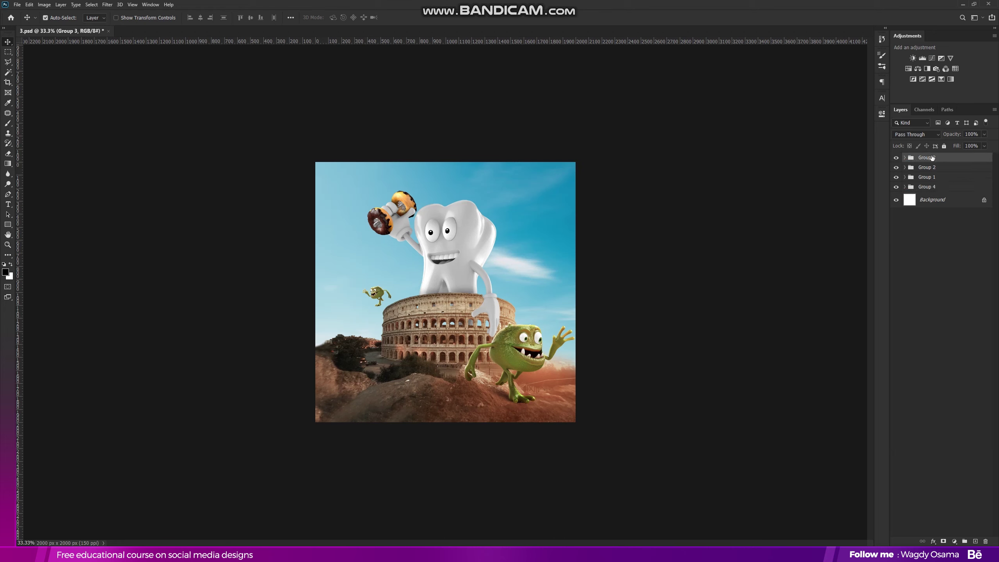
click(896, 157)
click(897, 157)
click(976, 542)
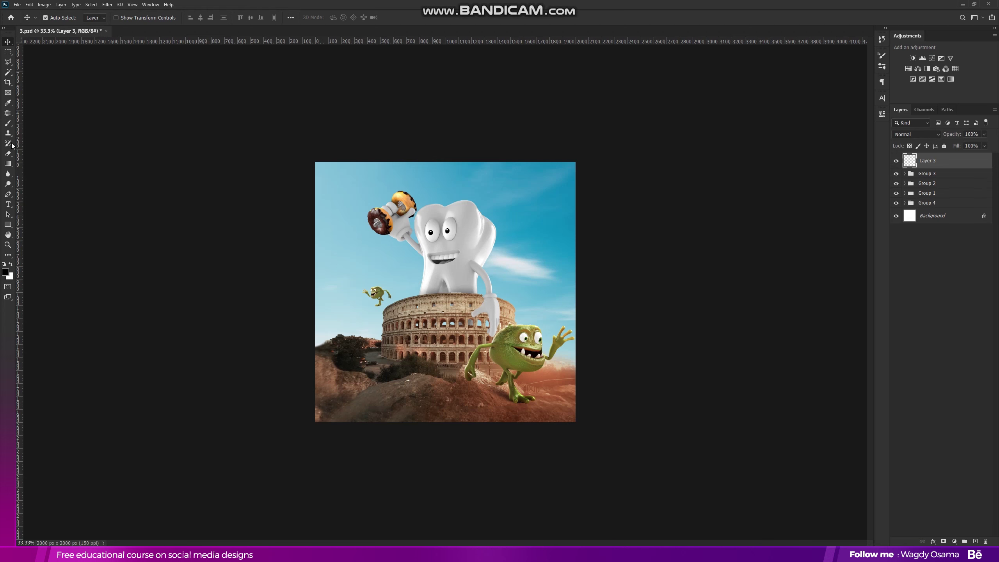
click(8, 124)
click(11, 265)
right_click(453, 242)
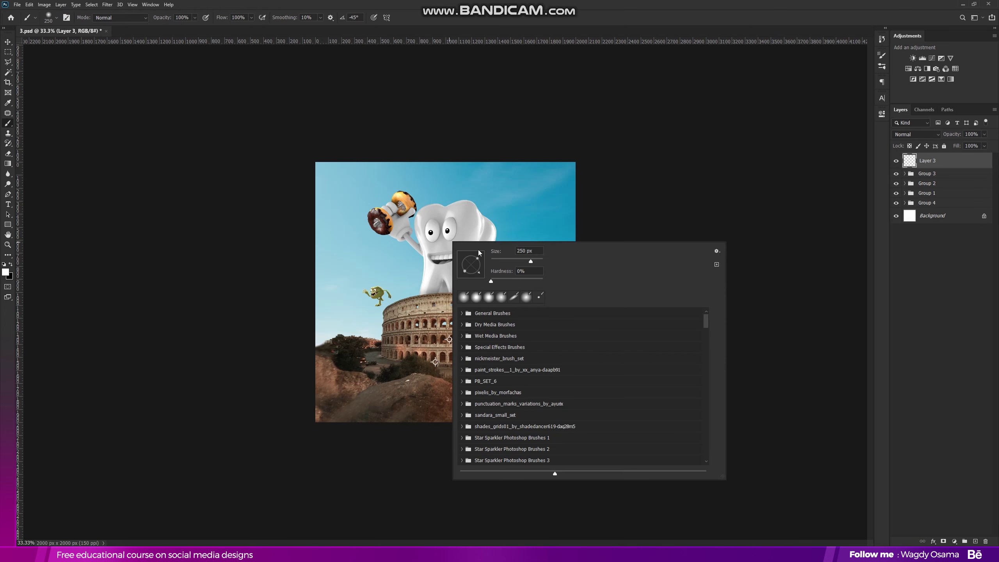
click(538, 261)
key(Return)
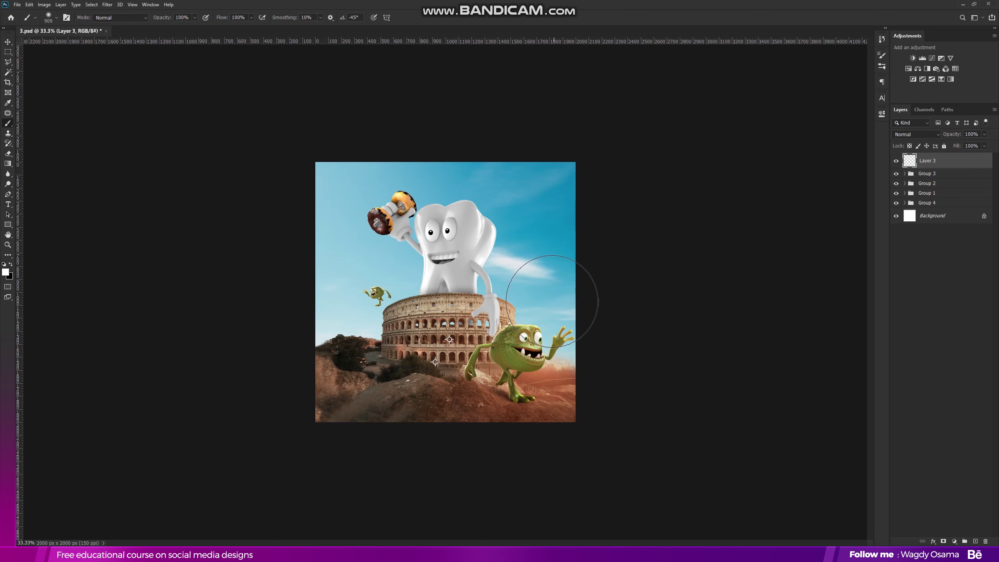
click(560, 307)
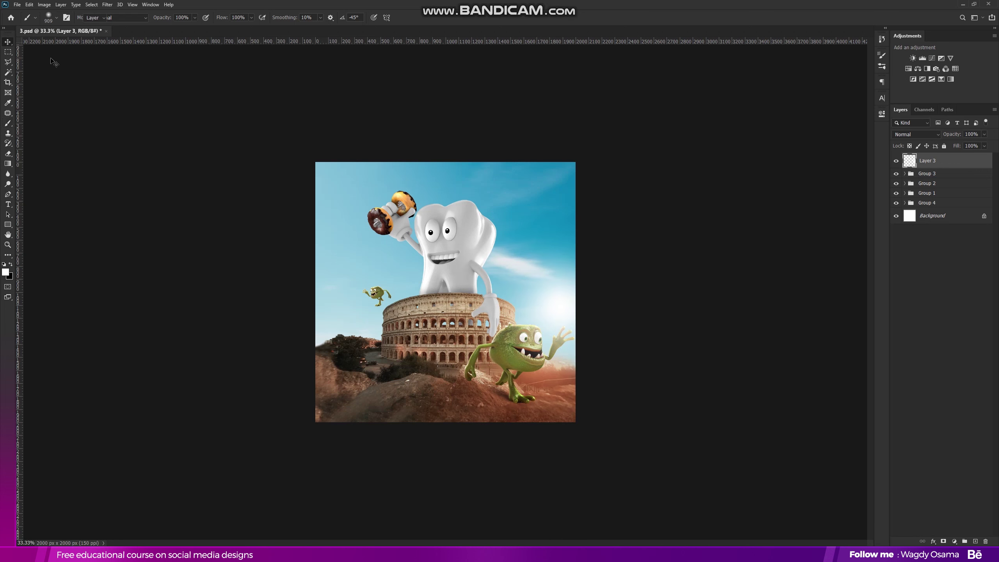
- Transform the white glow so it sits further out over the right edge of the canvas
key(ctrl+t)
drag(576, 306, 601, 296)
key(Return)
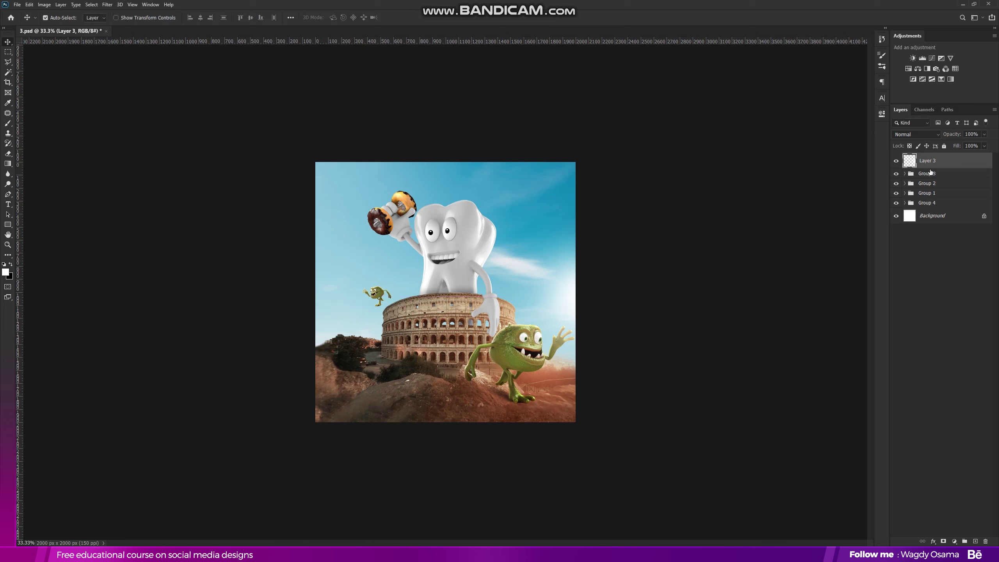
- Move glow Layer 3 below Group 2 so it lies behind the monsters, toggling layer visibility to check the stacking
click(896, 173)
click(897, 174)
click(897, 184)
click(897, 183)
drag(925, 165, 922, 189)
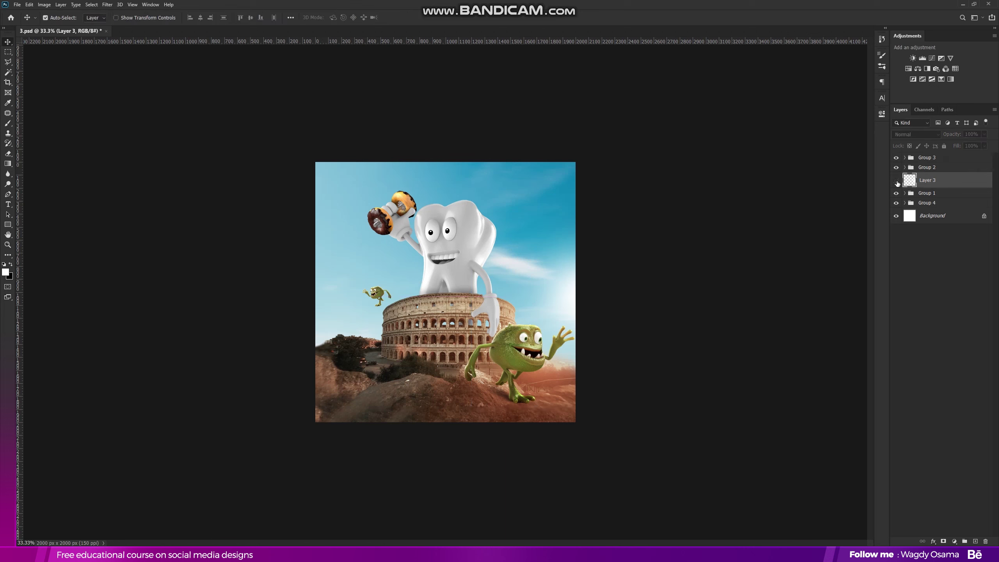
click(897, 180)
click(897, 180)
- Enlarge the white glow to about 120% and shift it slightly down at the edge of the sky
key(ctrl+t)
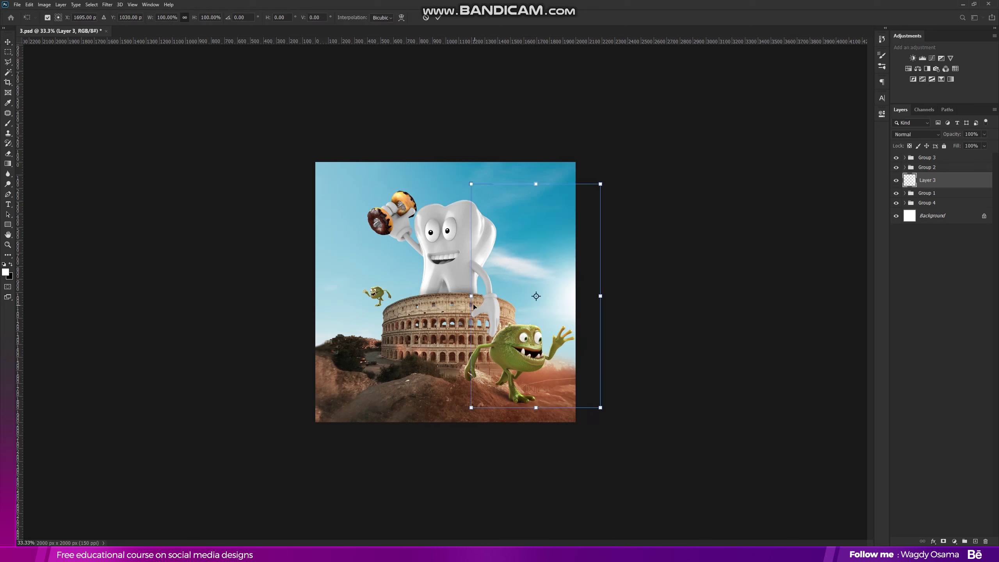
drag(547, 302, 547, 307)
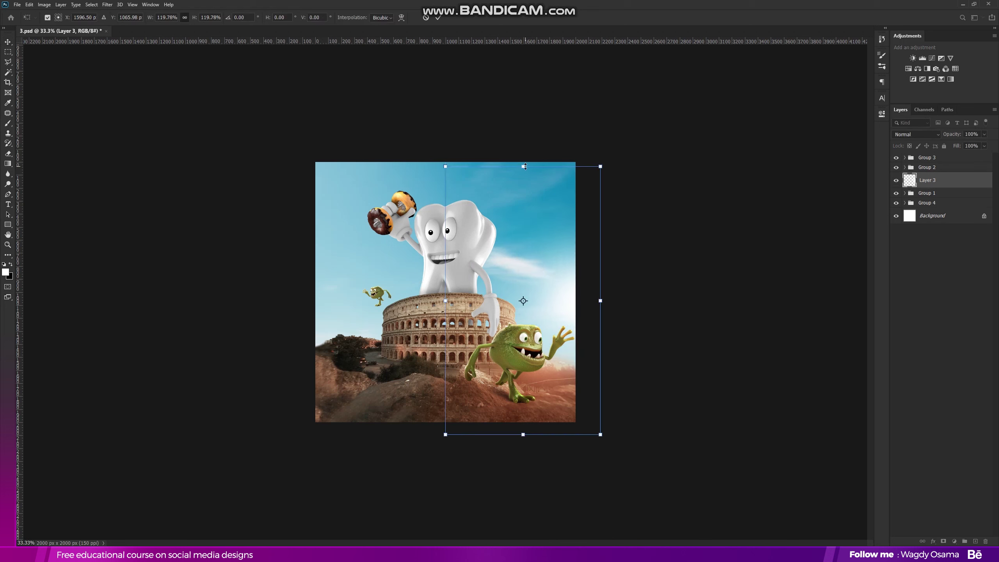
drag(525, 166, 525, 171)
click(438, 18)
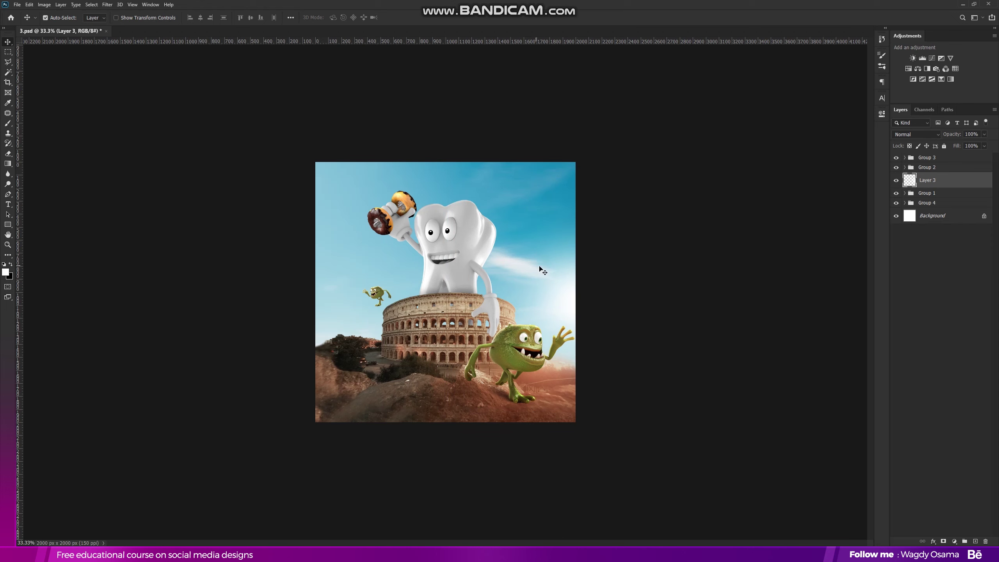
- Add an orange Solid Color fill layer above glow Layer 3 and set its blend mode to Linear Dodge (Add)
click(977, 542)
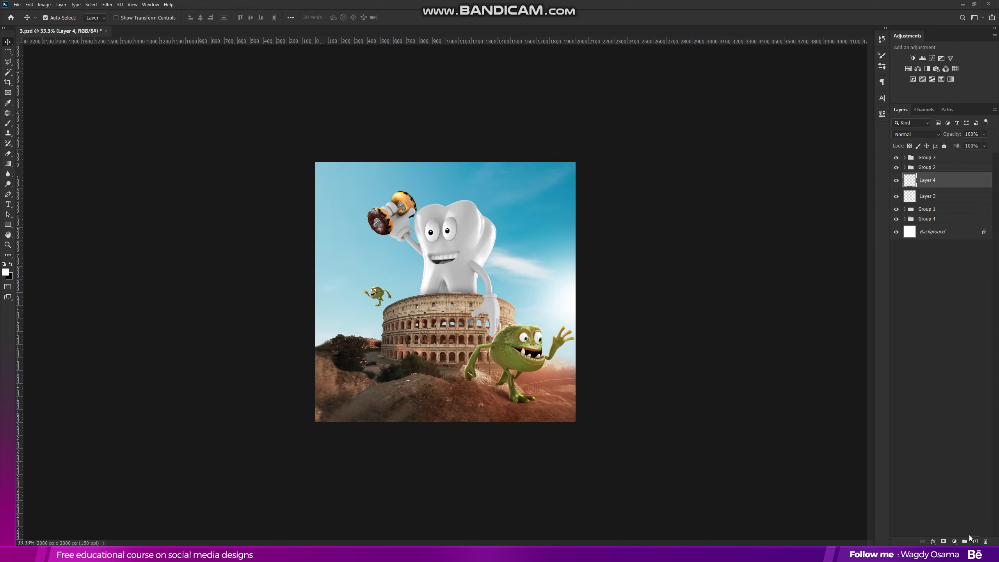
click(953, 543)
click(970, 405)
drag(694, 337, 714, 320)
click(723, 402)
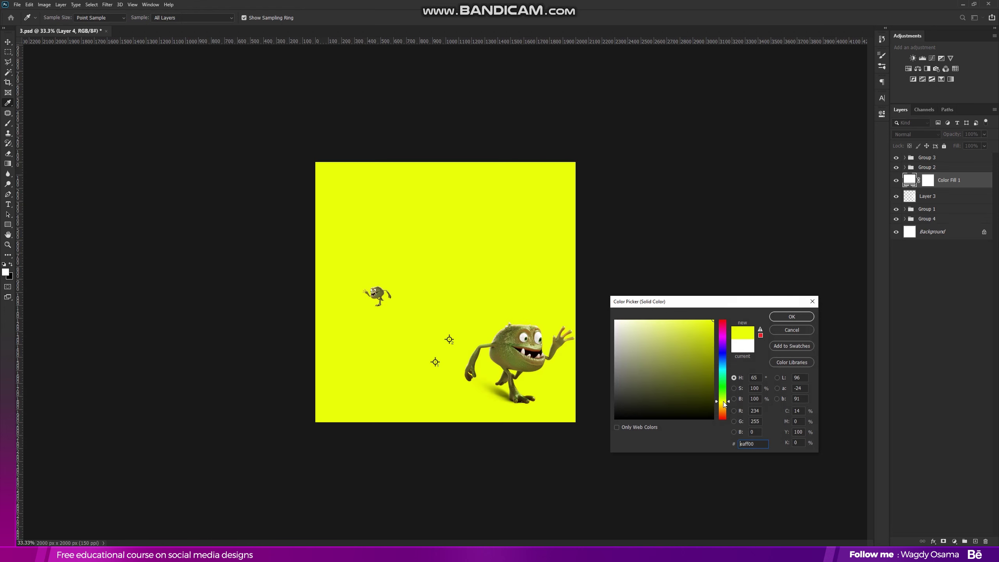
drag(722, 402, 724, 411)
click(792, 317)
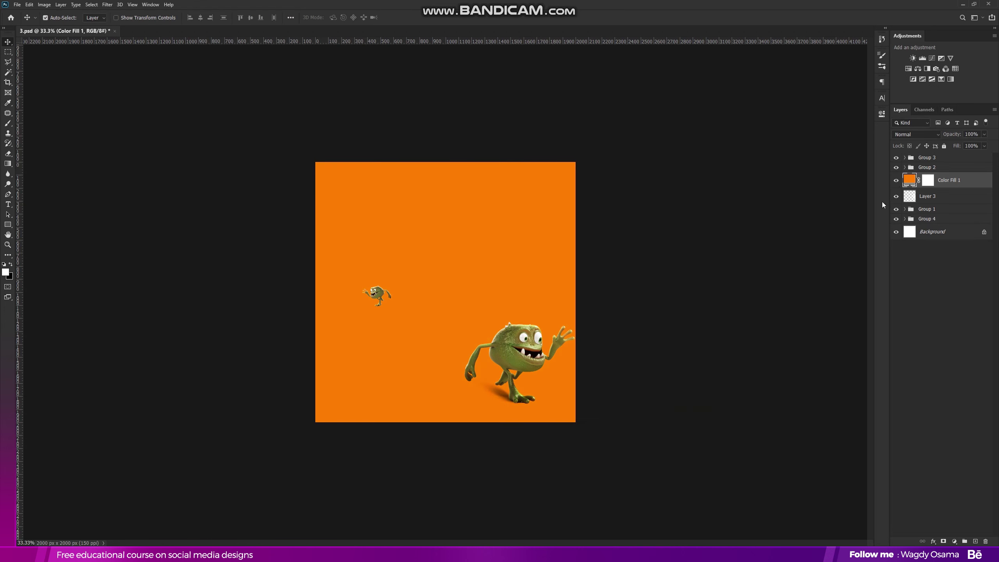
click(909, 135)
click(925, 219)
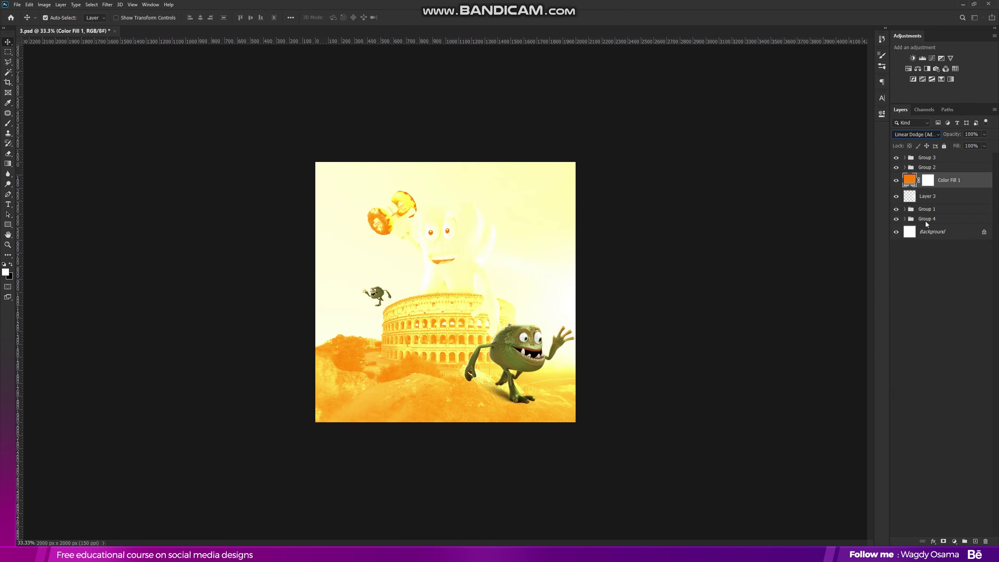
- Invert Color Fill 1's mask to black and brush white over the bright glow beside the large monster to reveal the orange there
click(925, 182)
key(d)
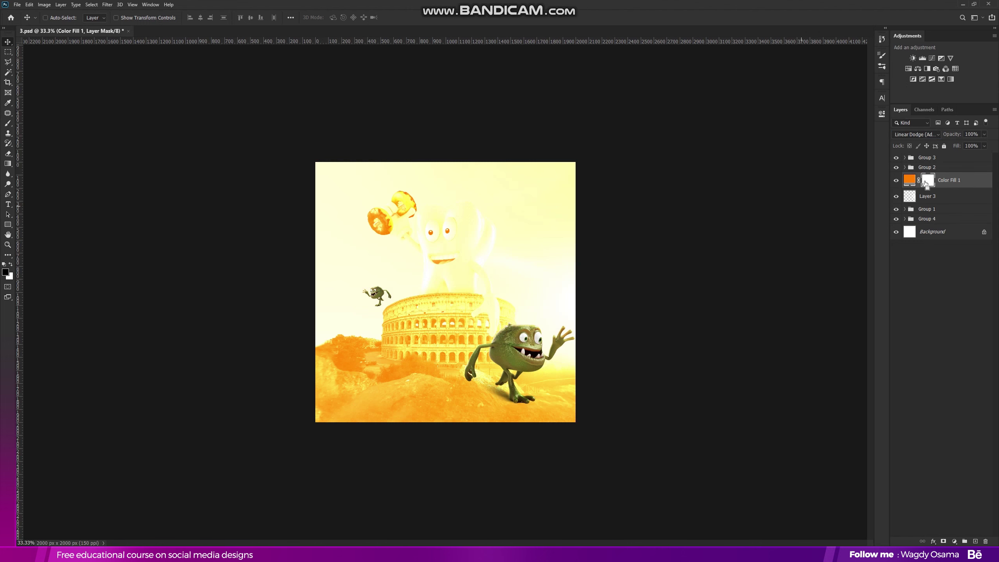
key(ctrl+i)
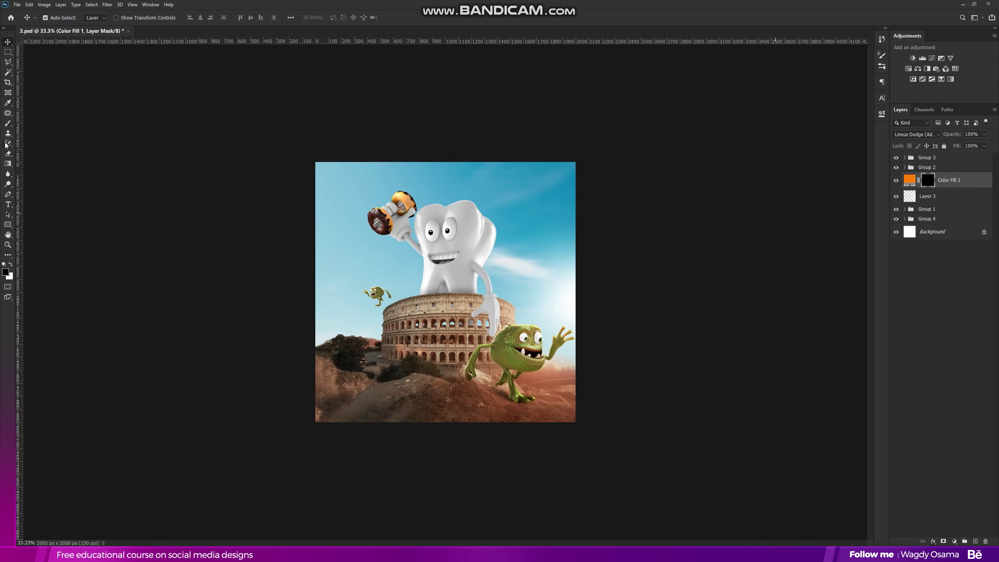
click(8, 123)
click(10, 264)
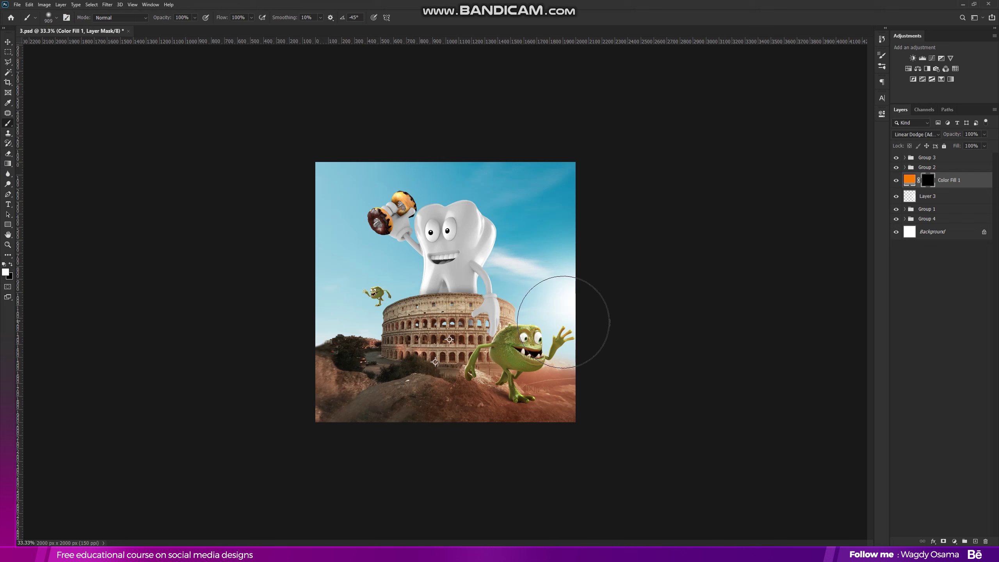
click(563, 323)
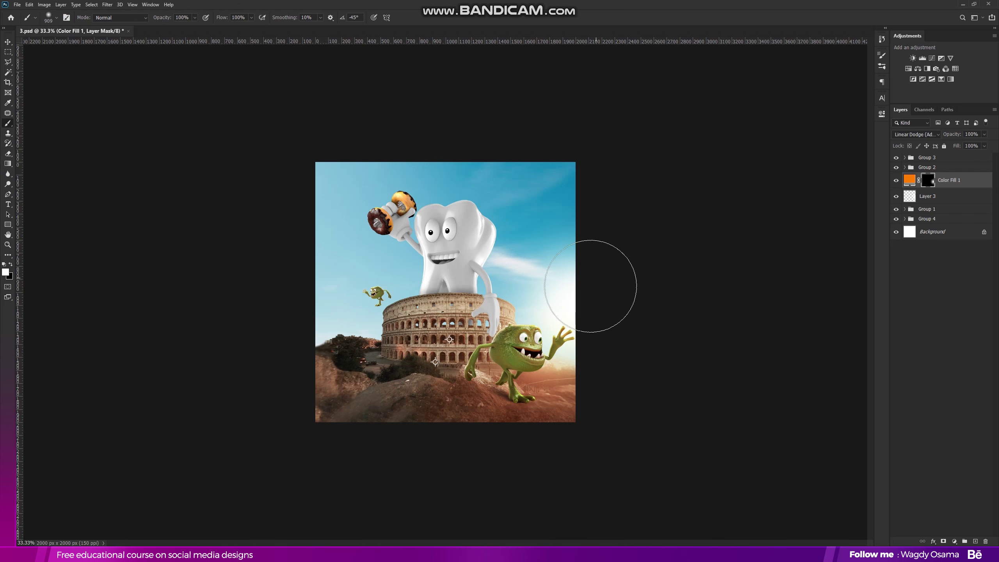
- Stretch the painted glow area of Color Fill 1's mask slightly outward at the canvas's right edge
click(9, 44)
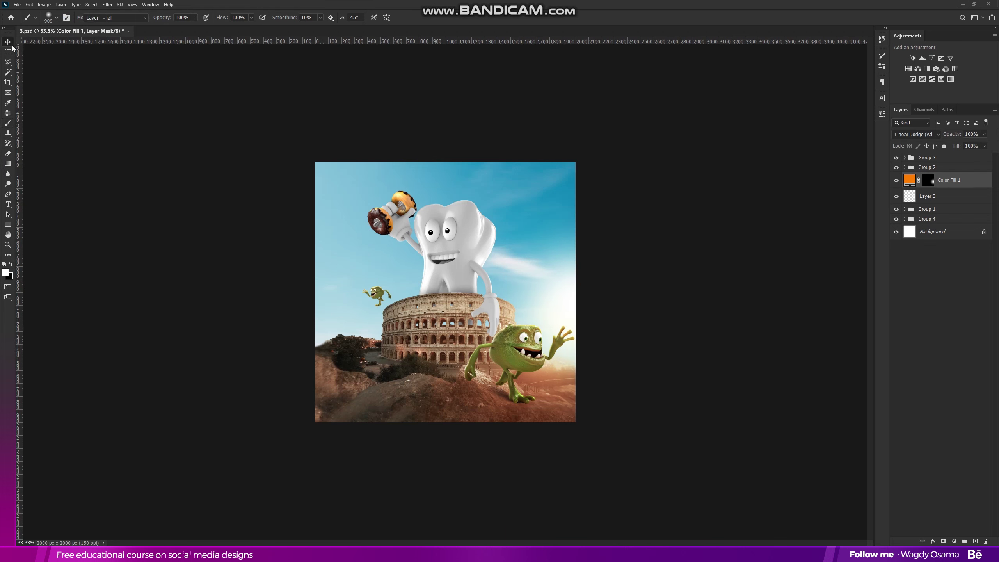
key(ctrl+t)
drag(577, 322, 583, 324)
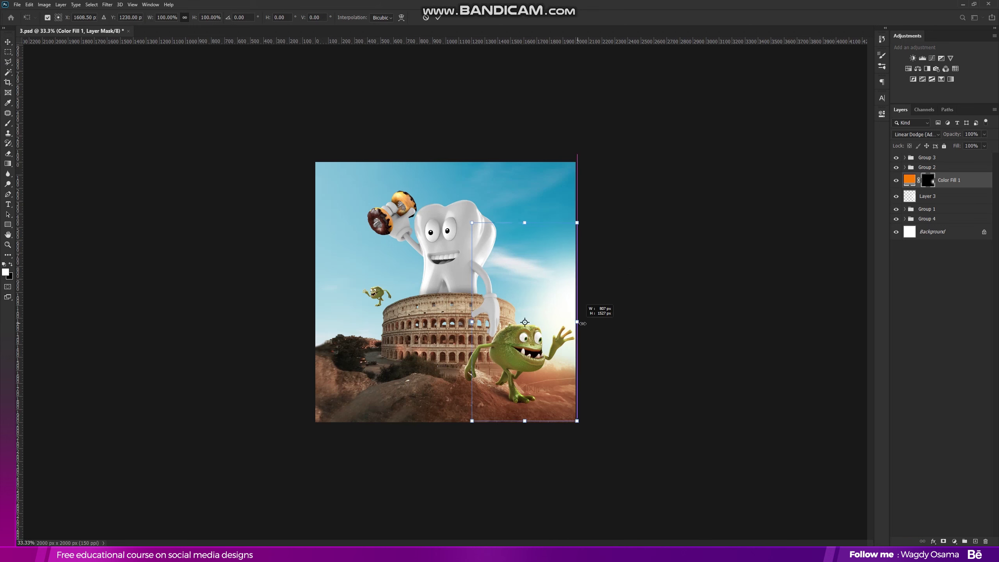
key(Return)
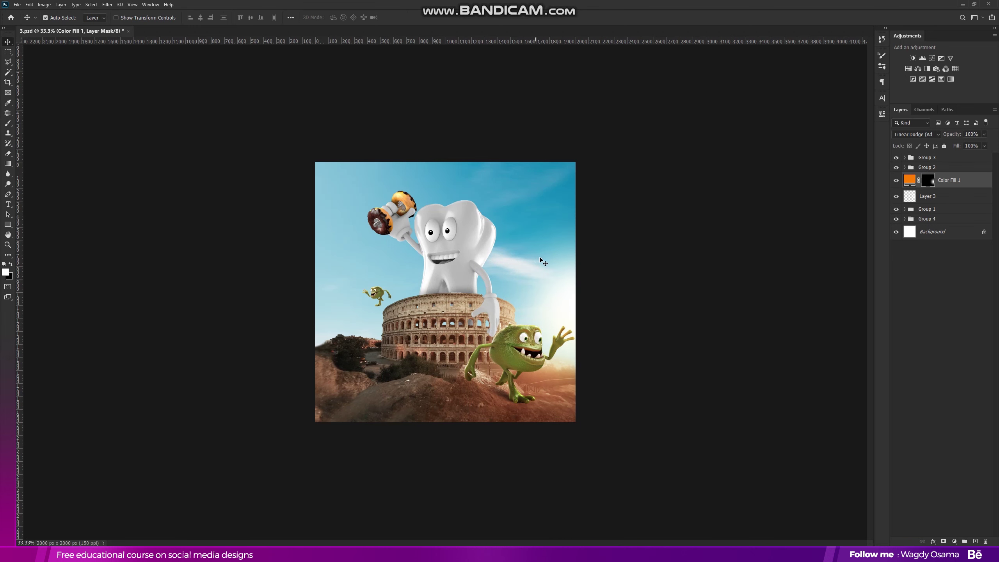
- Add a linear Gradient fill layer above Group 3 with a 90° angle and a 38% scale
click(930, 159)
click(955, 542)
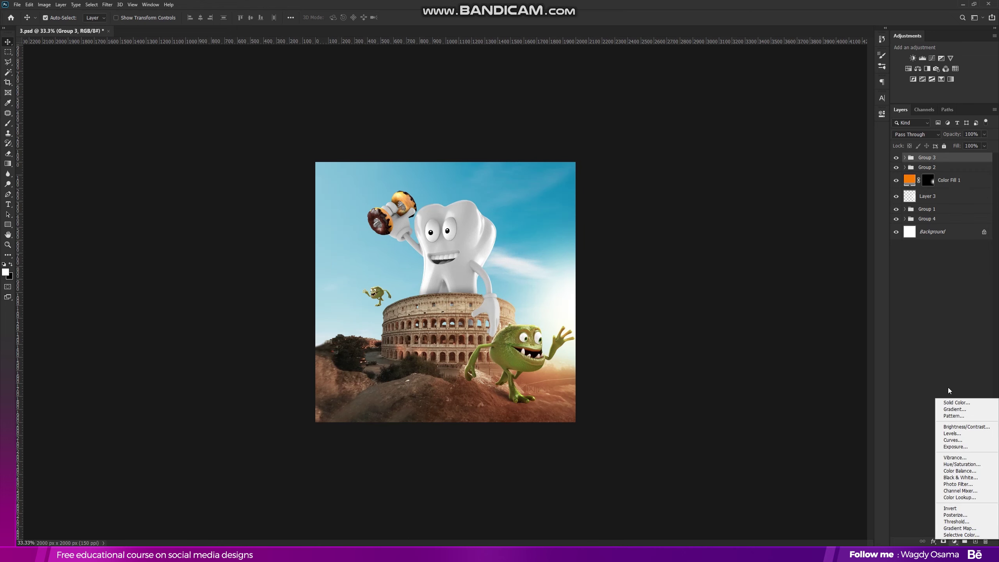
click(956, 411)
drag(605, 241, 572, 240)
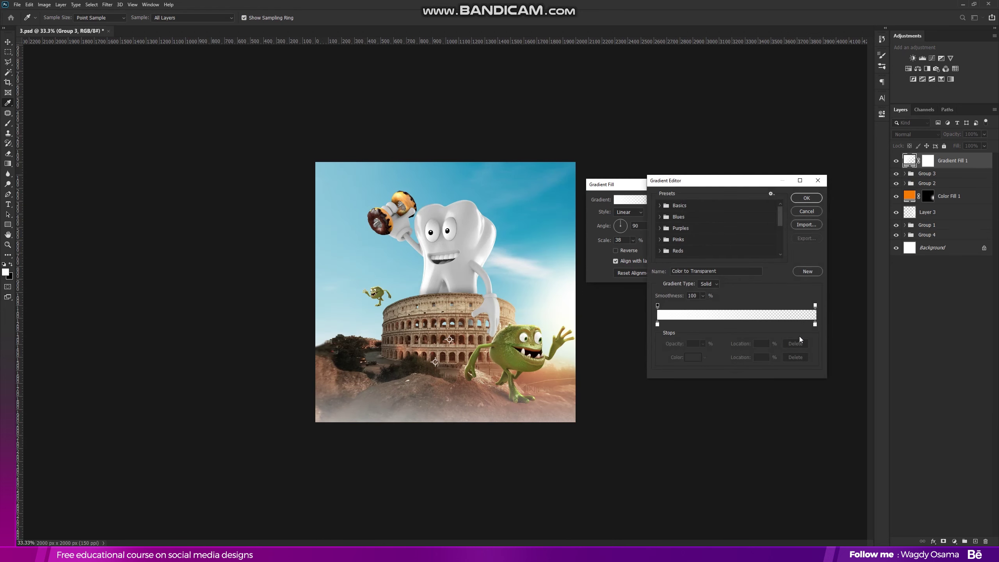
- Recolour the gradient to fade from black (000000) to transparent and reduce its scale to 34%
drag(815, 325, 691, 331)
click(658, 325)
click(697, 358)
click(629, 421)
click(792, 318)
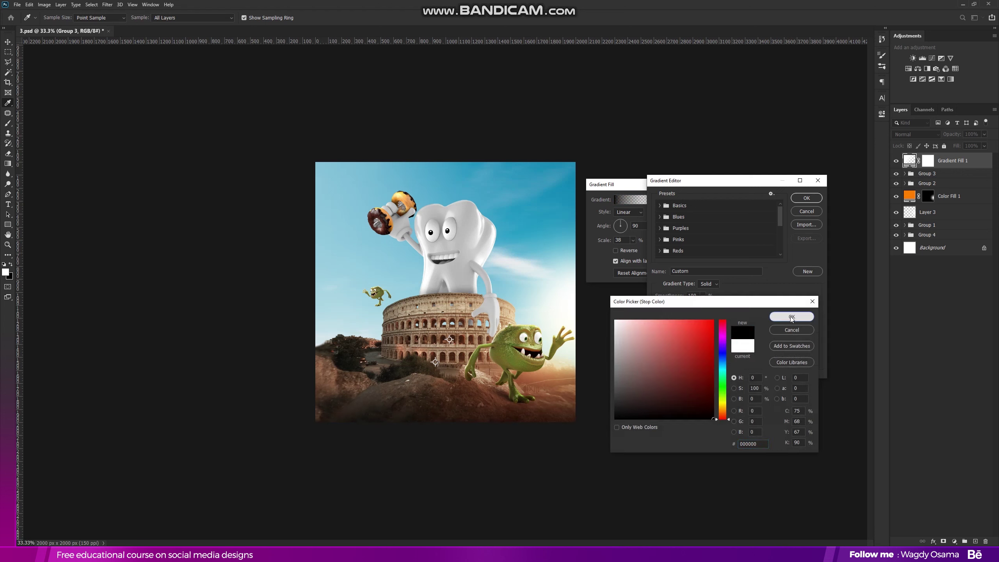
click(807, 198)
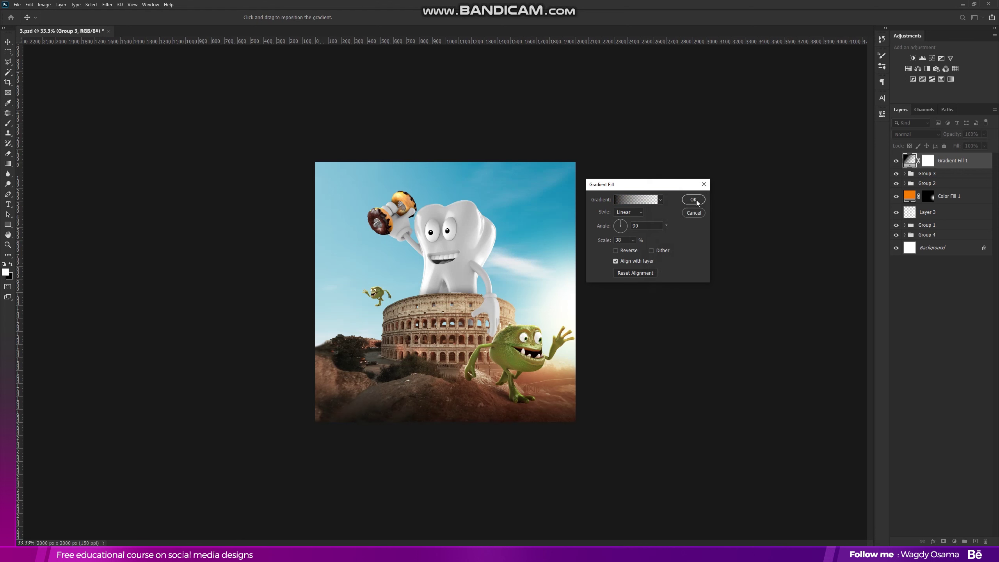
drag(605, 240, 603, 240)
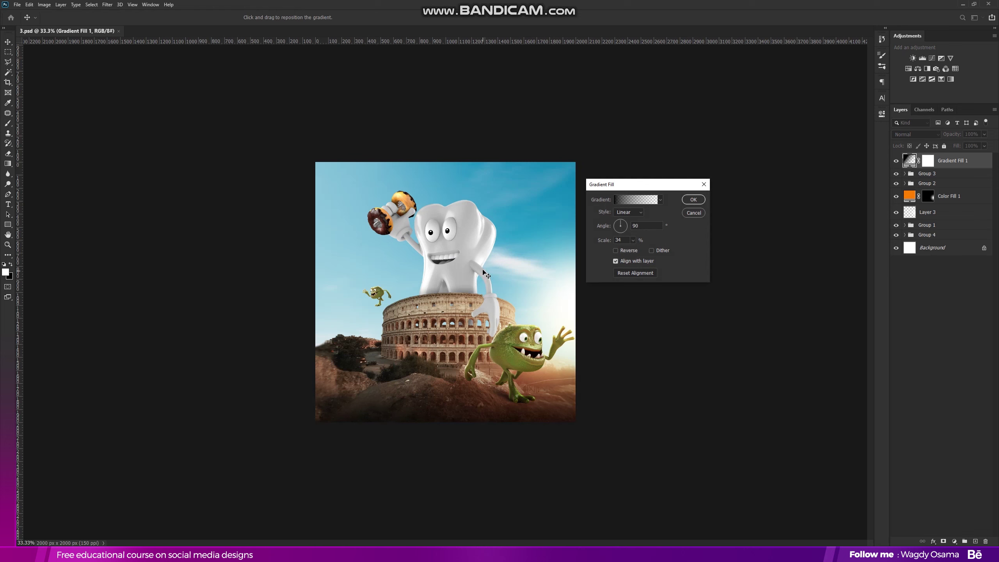
click(694, 199)
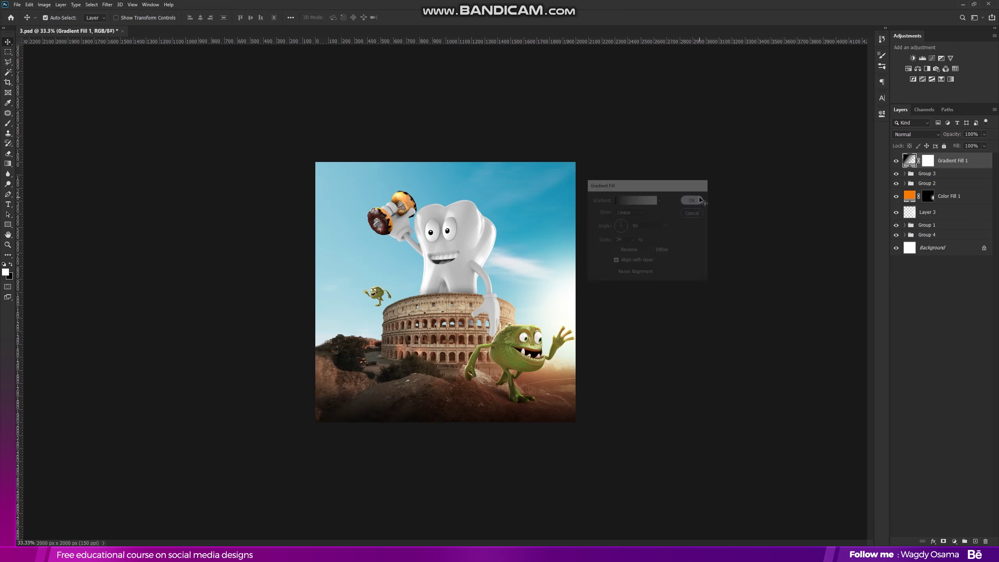
- Add a Color Lookup adjustment above Gradient Fill 1 using the FoggyNight.3DL 3DLUT file
click(955, 541)
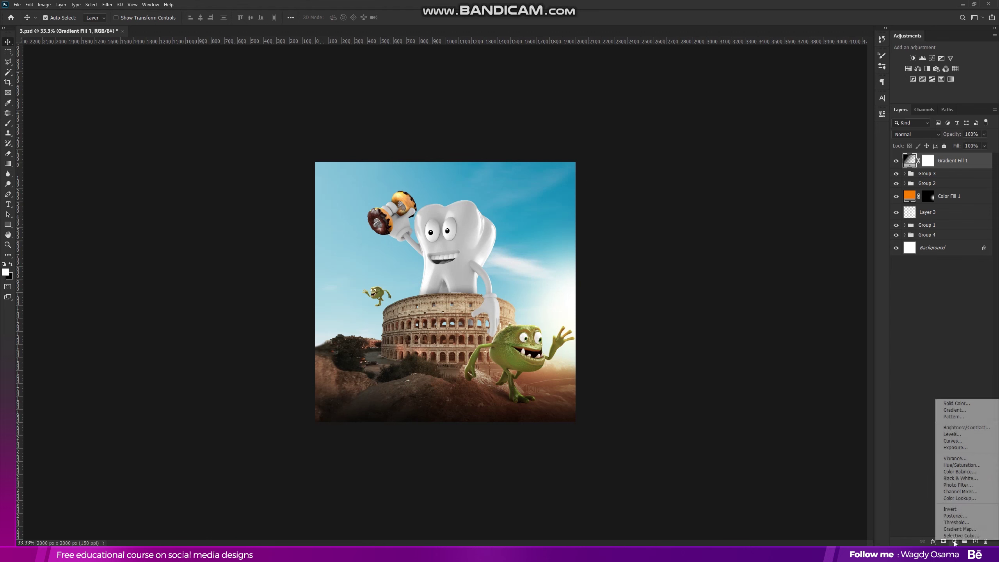
click(956, 503)
click(834, 137)
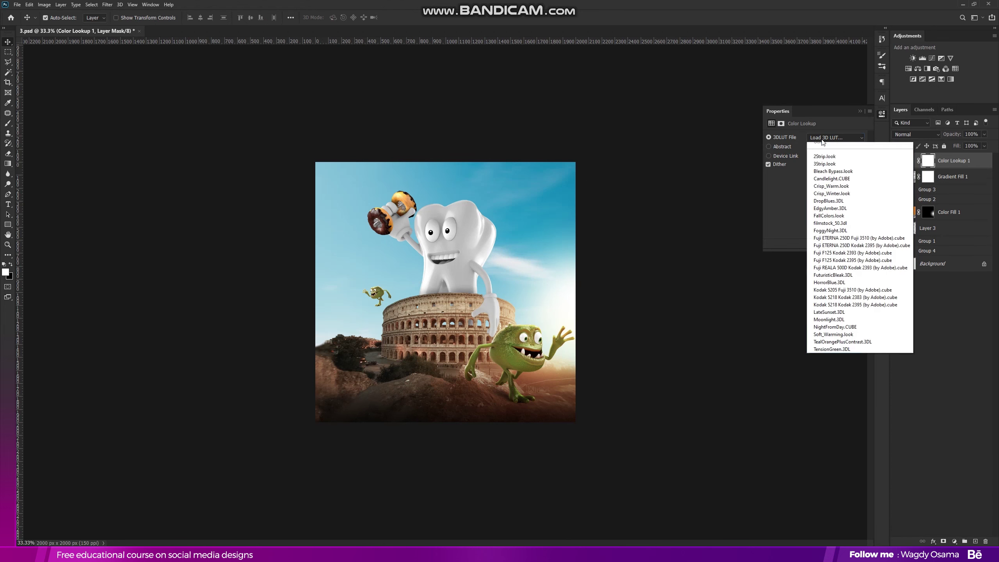
click(846, 242)
- Set the FoggyNight Color Lookup layer's blend mode to Luminosity and its opacity to 34%
click(918, 134)
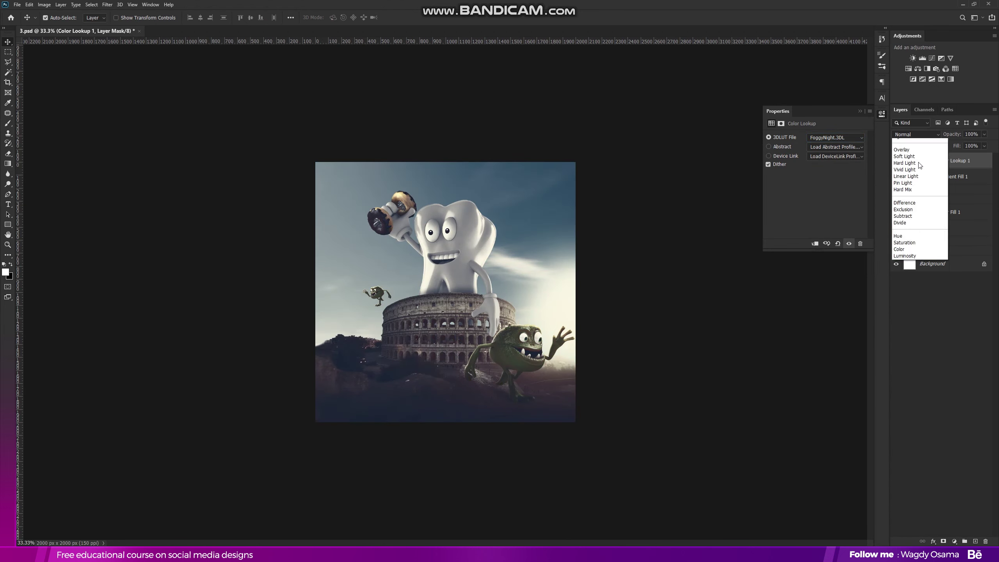
click(919, 345)
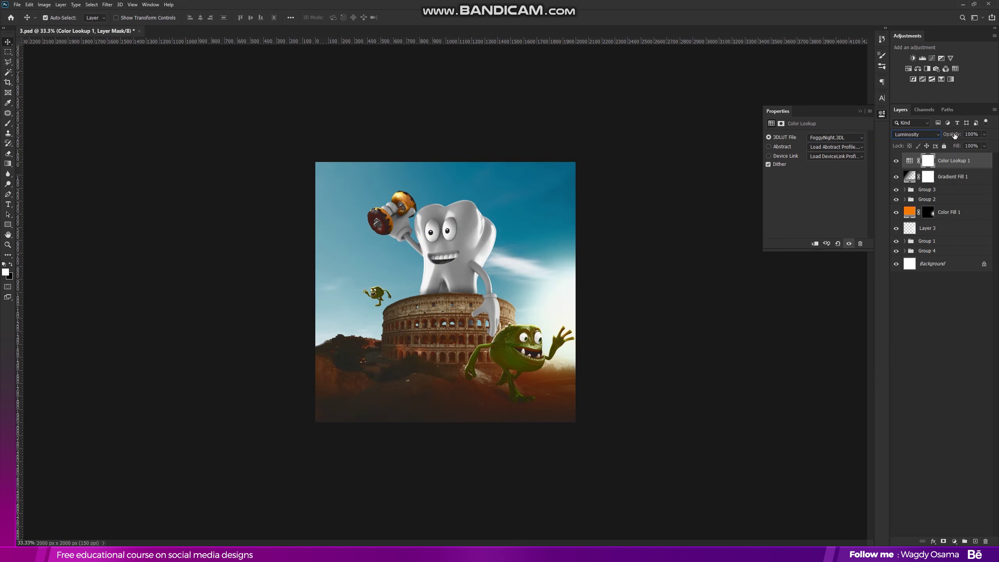
drag(954, 135, 951, 134)
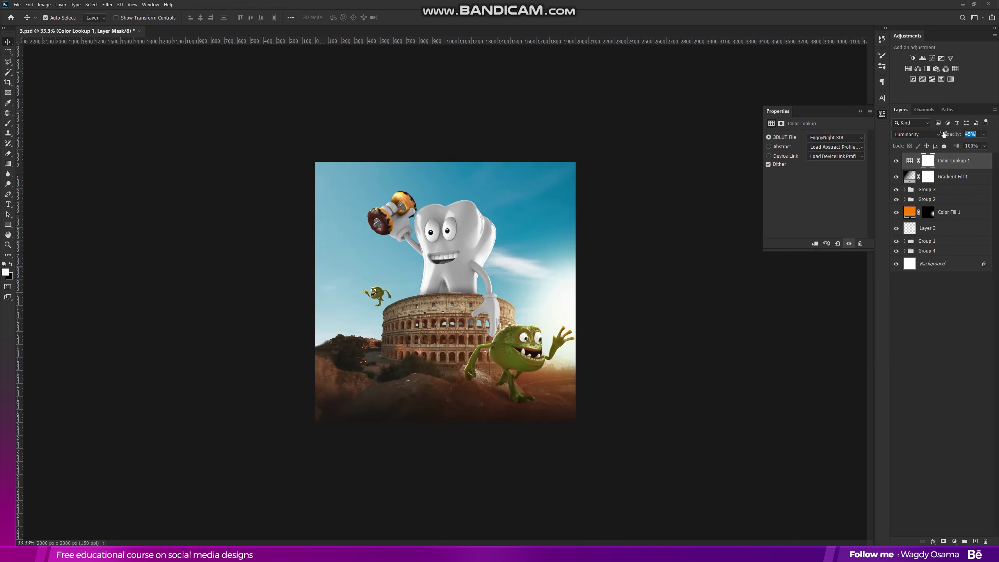
drag(944, 134, 939, 134)
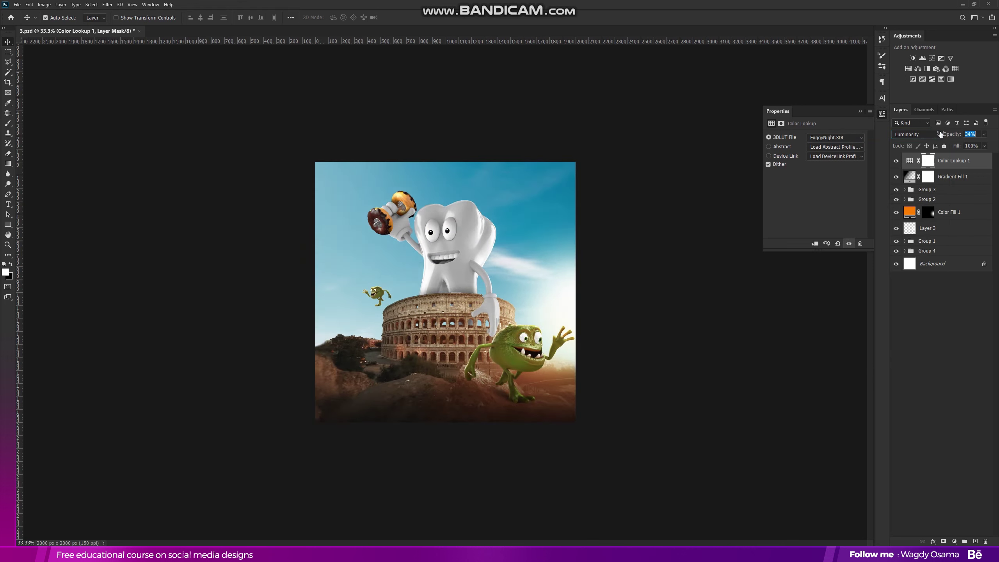
click(955, 542)
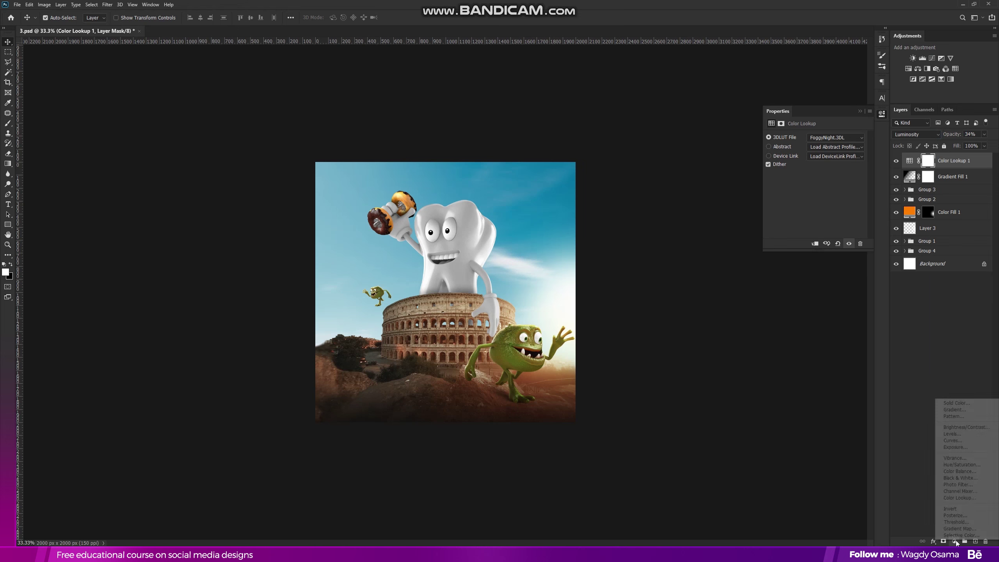
click(968, 499)
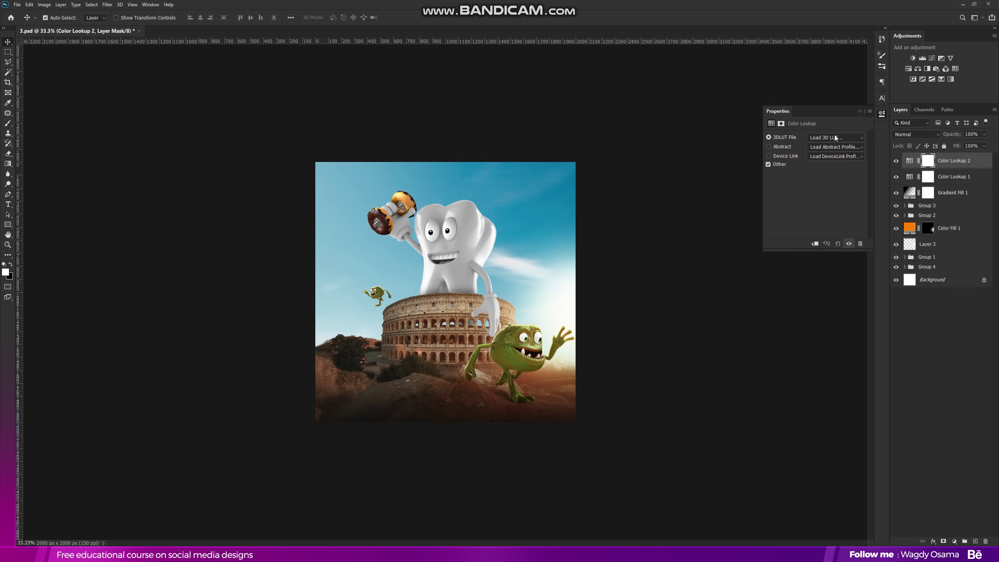
click(861, 111)
drag(964, 161, 986, 542)
- Add a Selective Color adjustment above Color Lookup 1 and set Whites to Magenta -3, Yellow +23 and Black -13
click(954, 542)
click(962, 539)
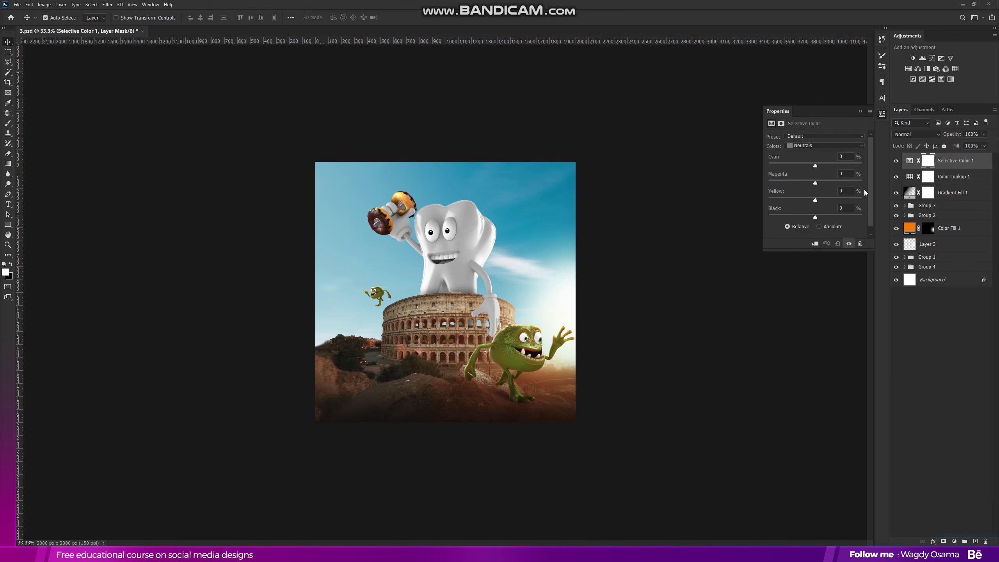
click(818, 146)
click(807, 194)
drag(799, 182, 792, 178)
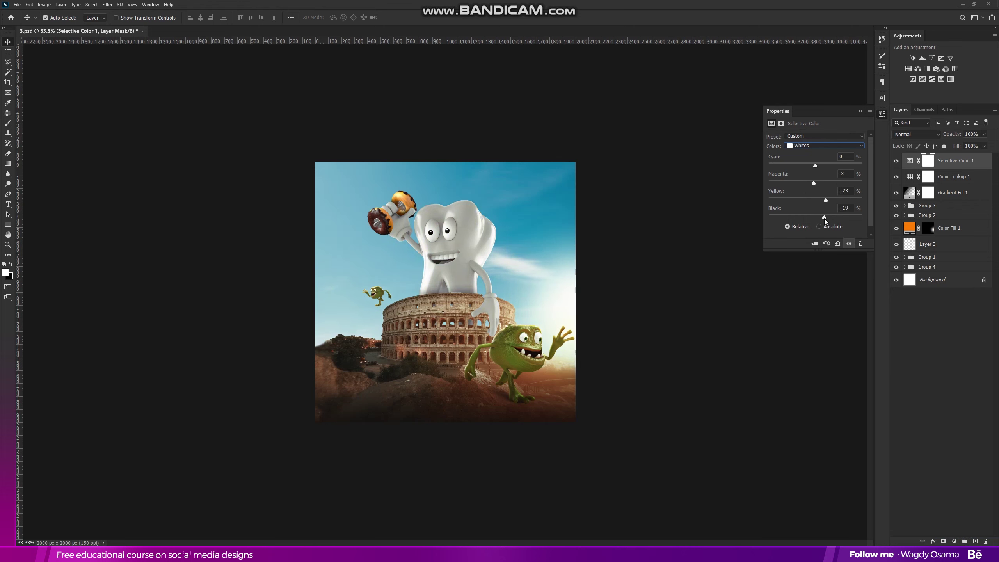
mouse_move(825, 219)
mouse_down()
mouse_move(794, 216)
mouse_move(807, 217)
mouse_up()
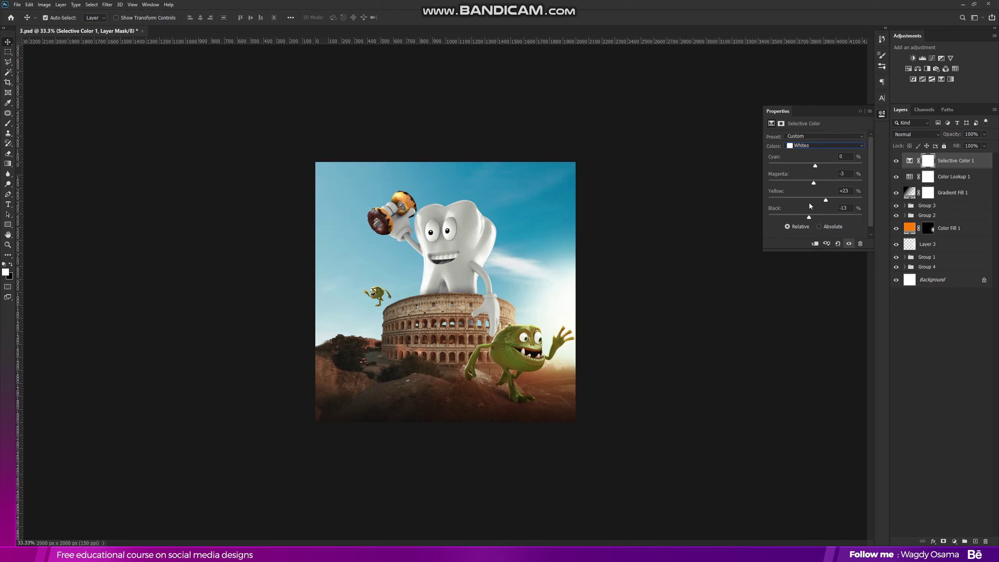
drag(812, 167, 818, 167)
- Adjust the Cyans in the Selective Color layer to Magenta -12 and Yellow +1
click(812, 146)
click(808, 205)
click(812, 146)
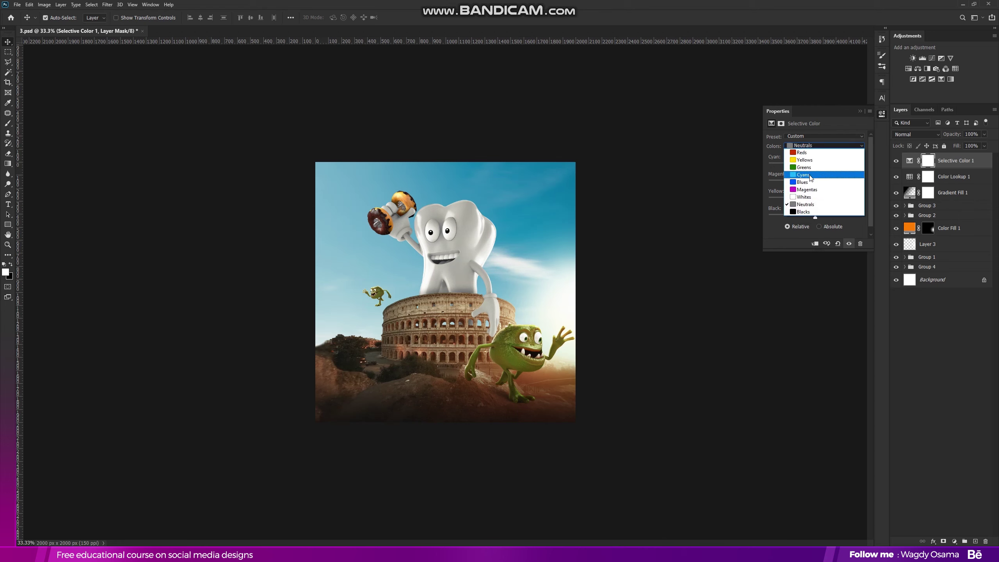
click(802, 175)
drag(815, 182, 825, 182)
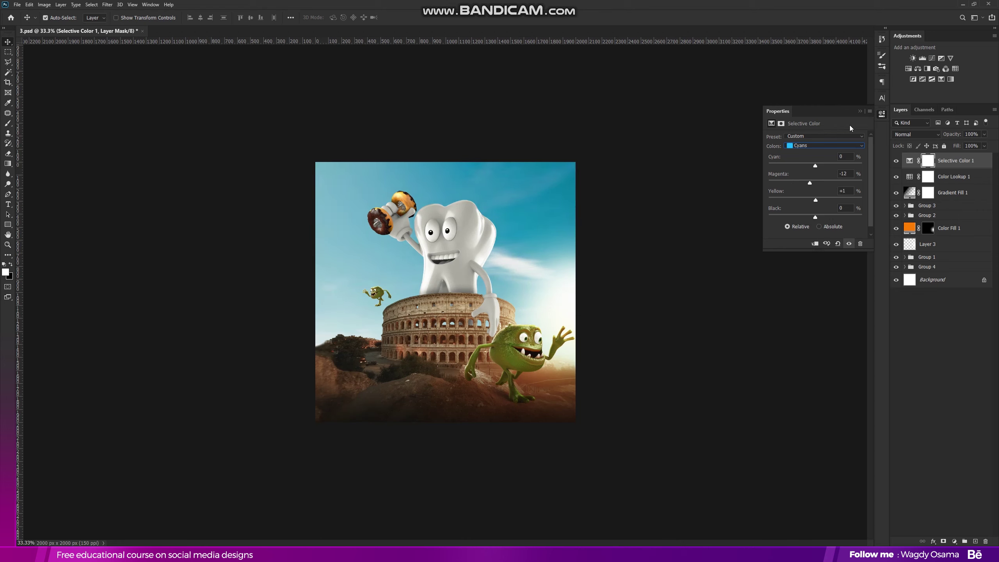
click(860, 111)
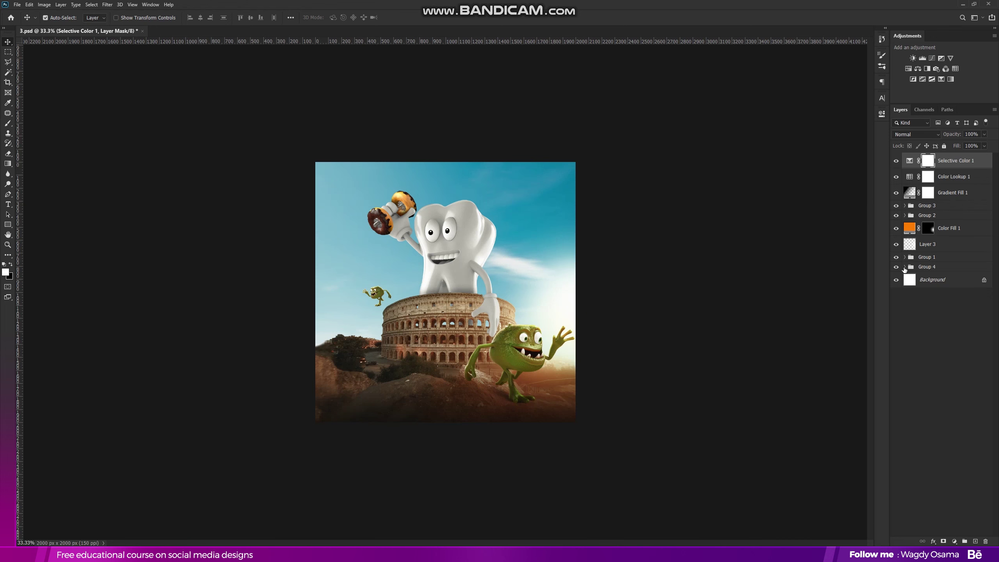
- Enlarge the sky layer 3 copy in Group 4 to about 104%
click(904, 267)
click(938, 281)
key(ctrl+t)
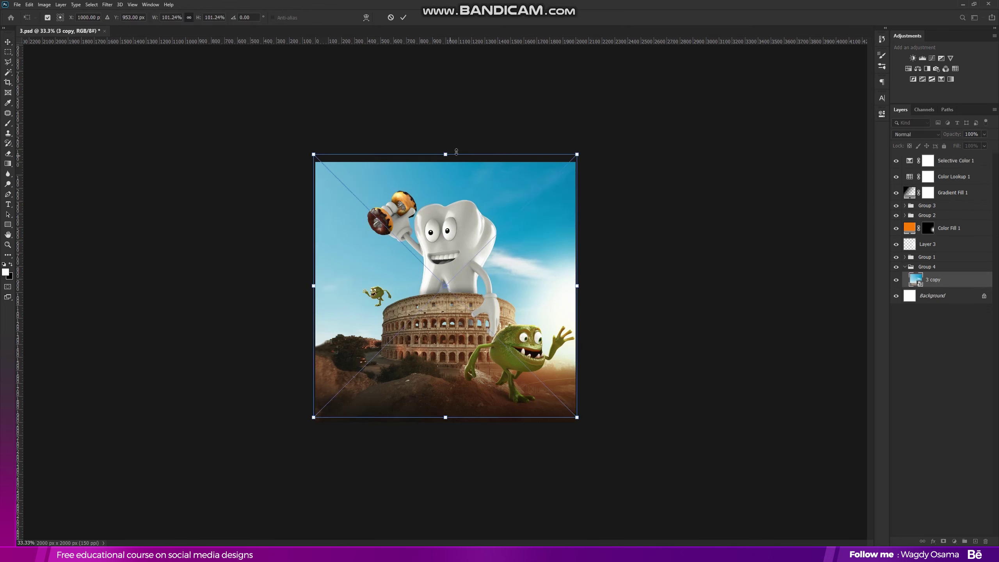
mouse_move(456, 151)
mouse_down()
mouse_move(456, 118)
mouse_move(453, 153)
mouse_up()
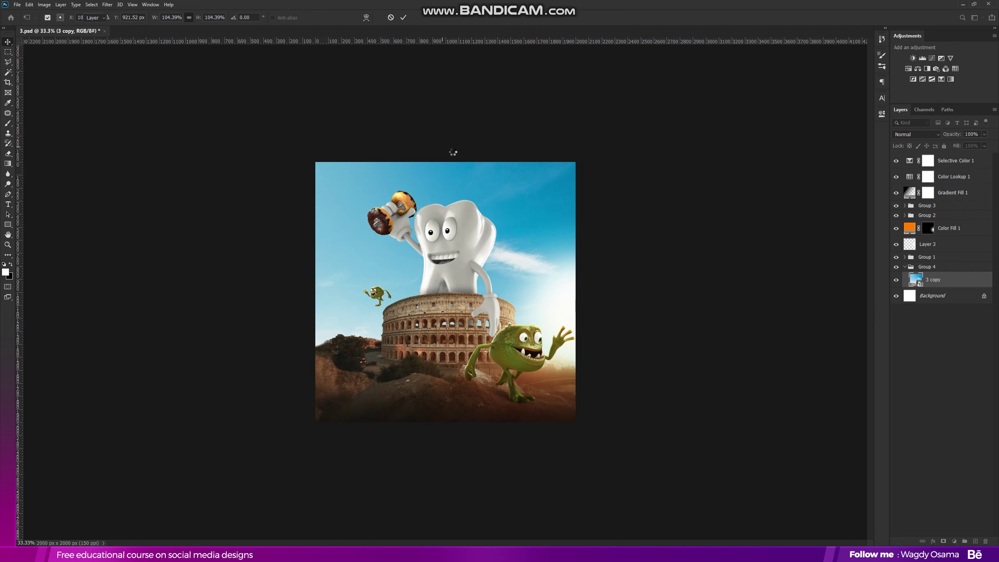
key(Return)
key(ctrl+minus)
key(ctrl+minus)
key(ctrl+minus)
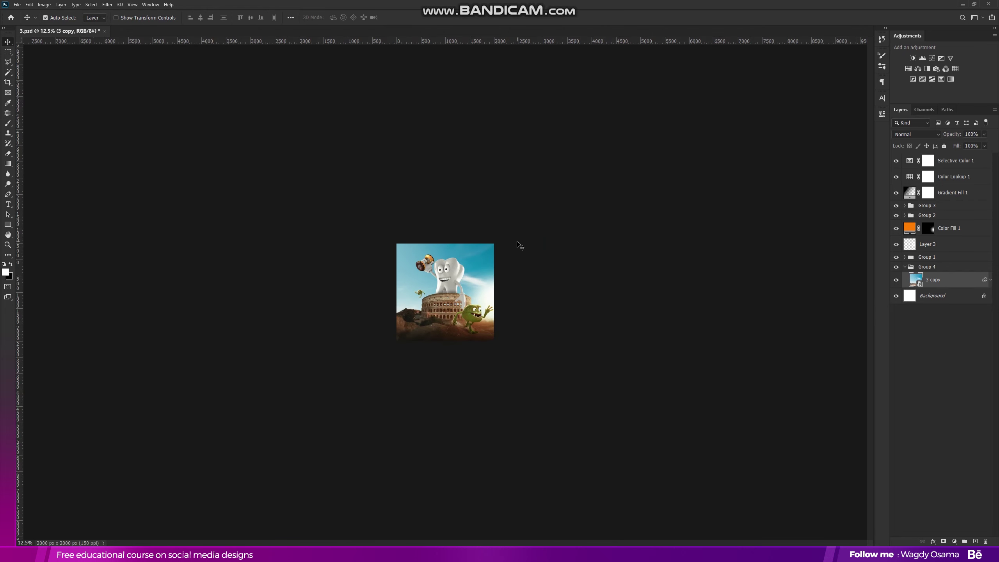
key(ctrl+plus)
key(ctrl+plus)
key(ctrl+plus)
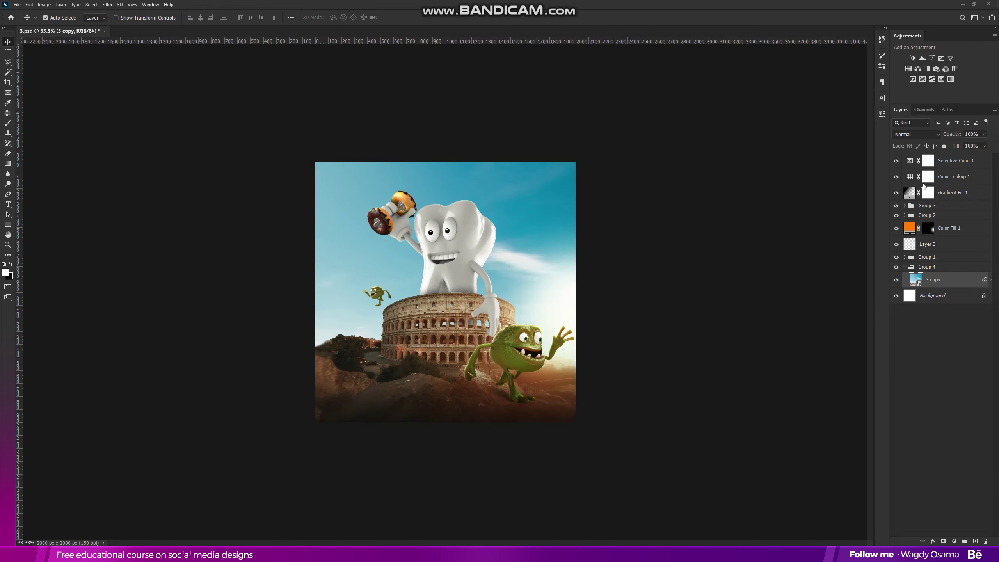
- Add a Color Balance adjustment above Selective Color 1 and set the midtones' Cyan–Red balance to +3
click(952, 160)
click(918, 68)
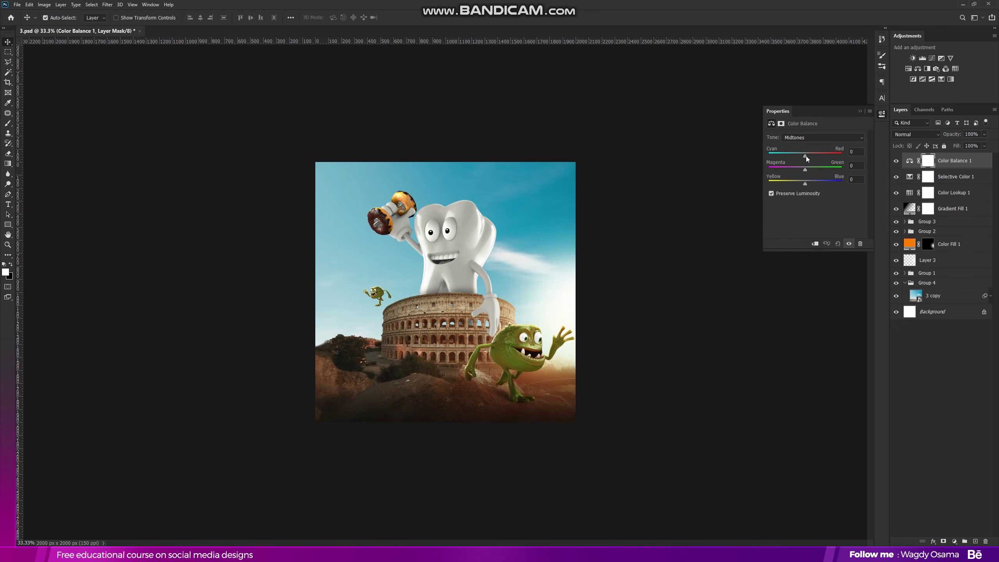
click(807, 156)
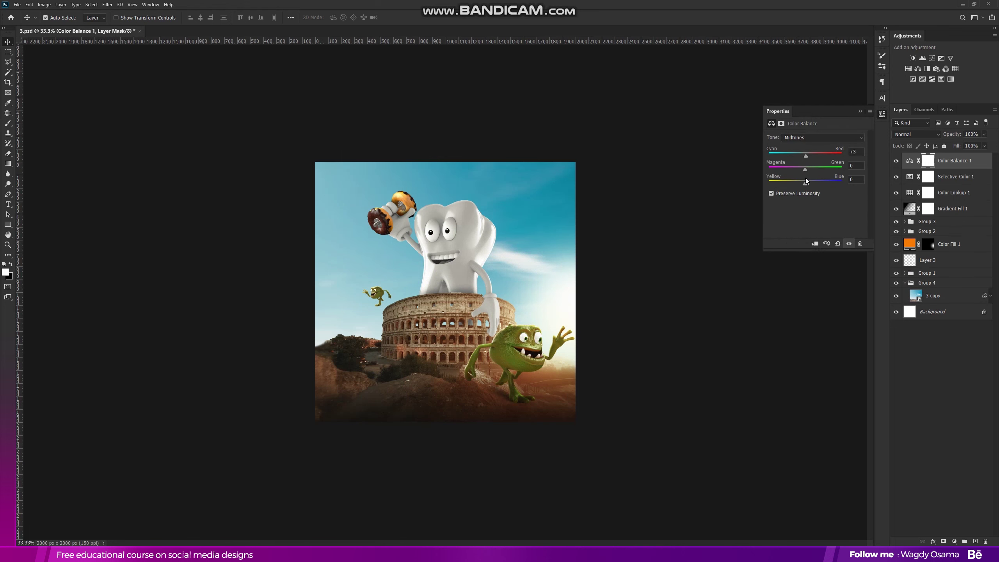
click(808, 138)
click(808, 145)
click(860, 112)
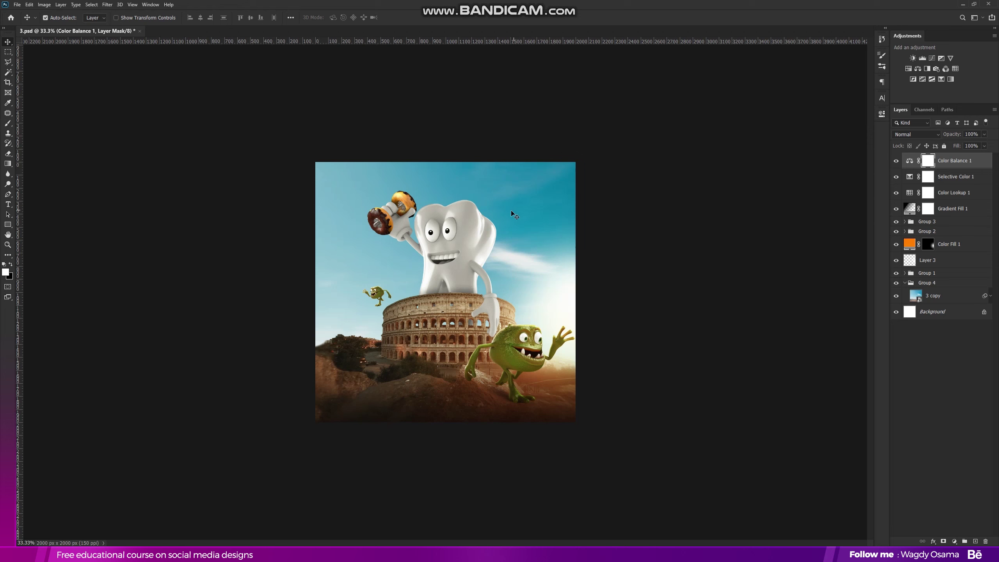
click(475, 244)
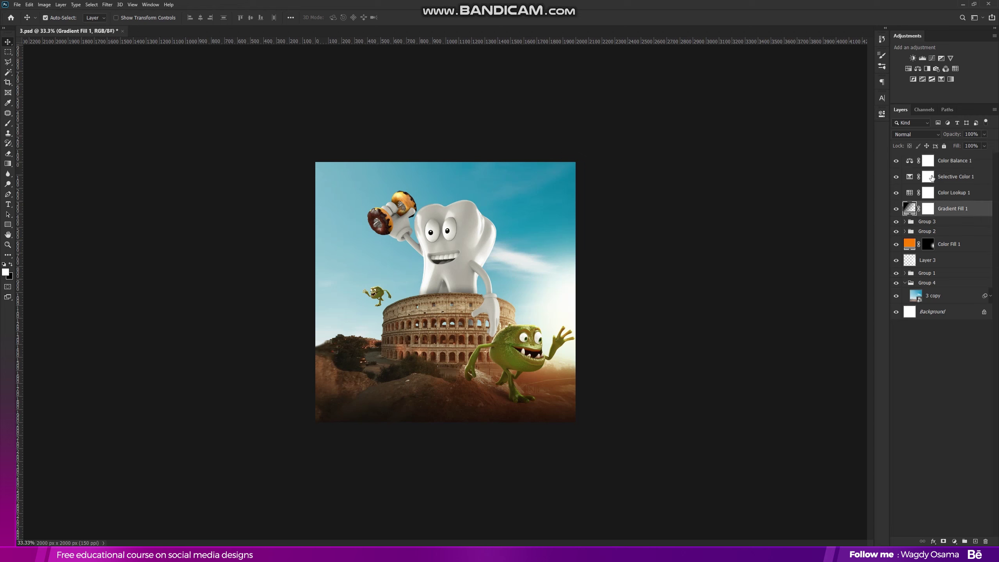
- Group the four adjustment layers from Gradient Fill 1 to Color Balance 1, and collapse Group 4
shift+click(947, 162)
drag(964, 209, 965, 542)
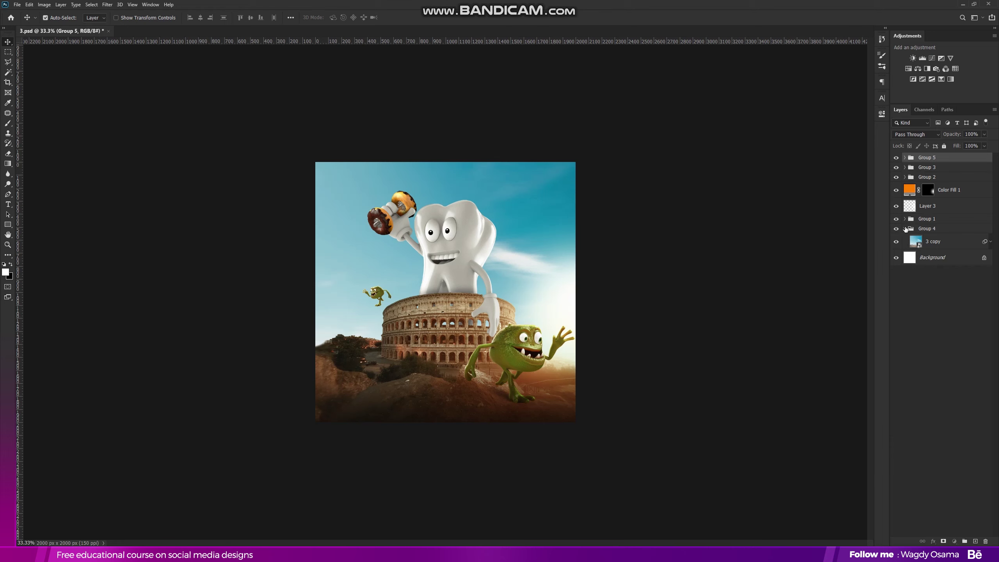
click(905, 229)
click(906, 178)
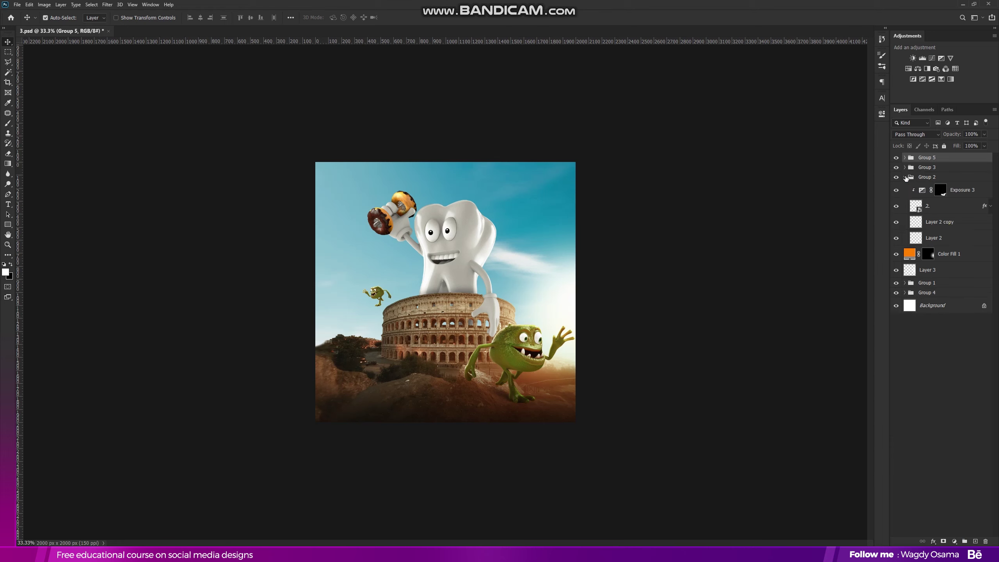
click(905, 178)
- Raise the exposure of the Exposure 5 adjustment on the tooth in Group 1 to +0.44
click(896, 220)
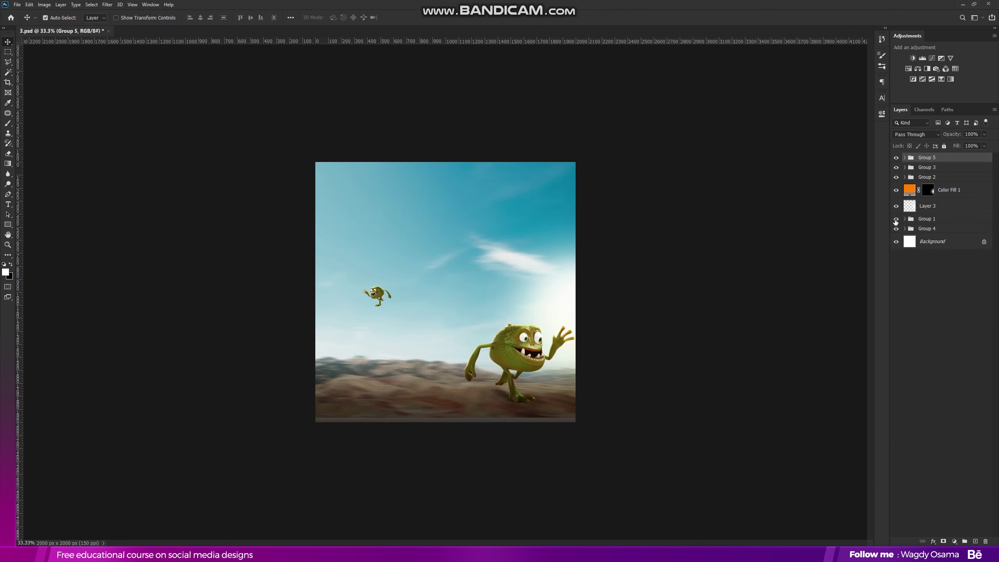
click(897, 219)
click(905, 219)
click(923, 247)
click(925, 283)
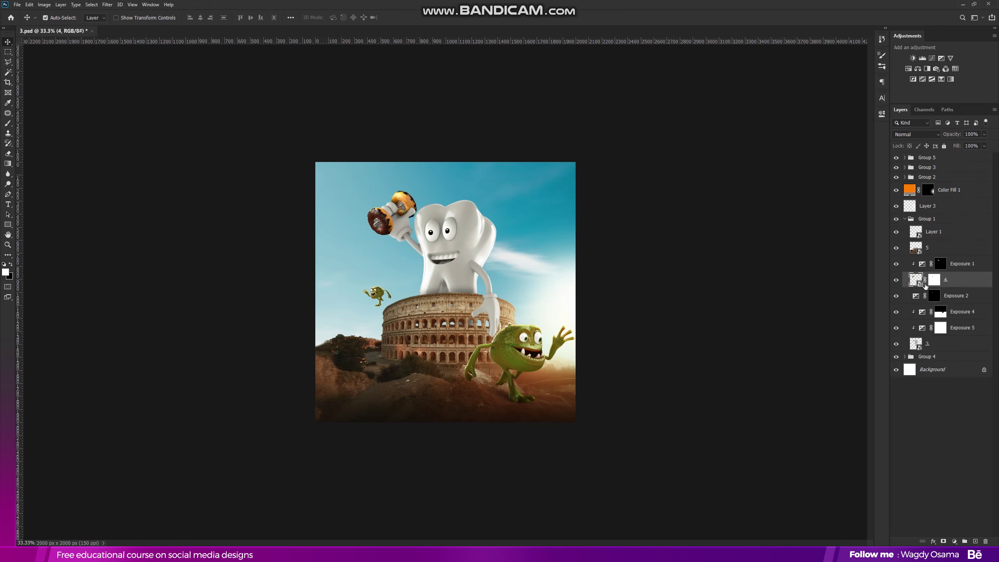
click(908, 344)
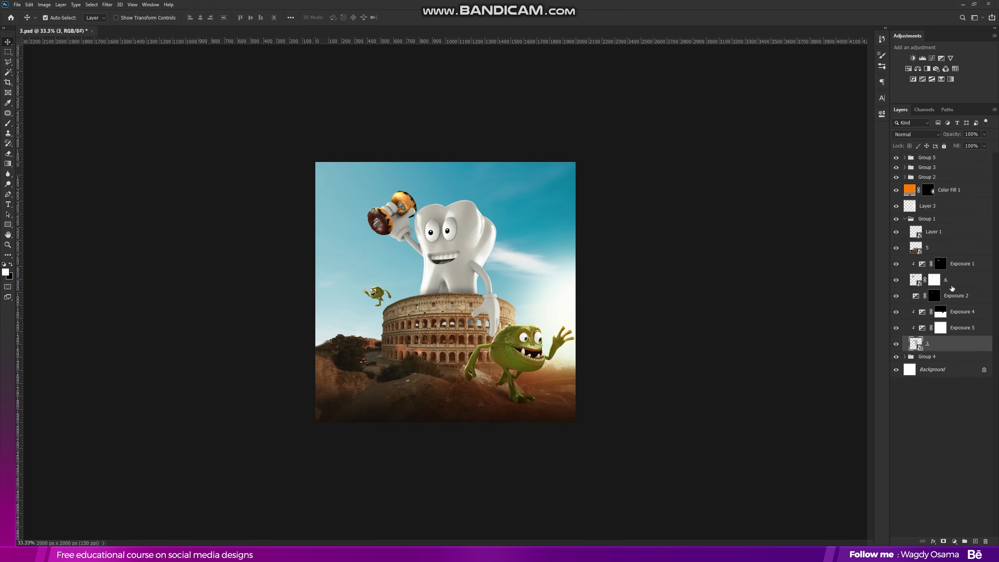
double_click(923, 328)
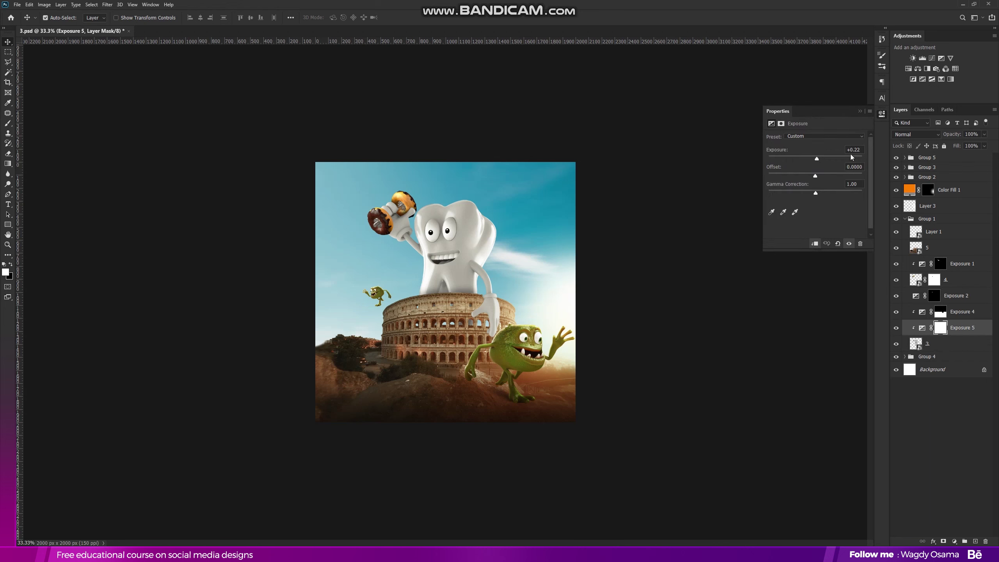
drag(818, 159, 819, 159)
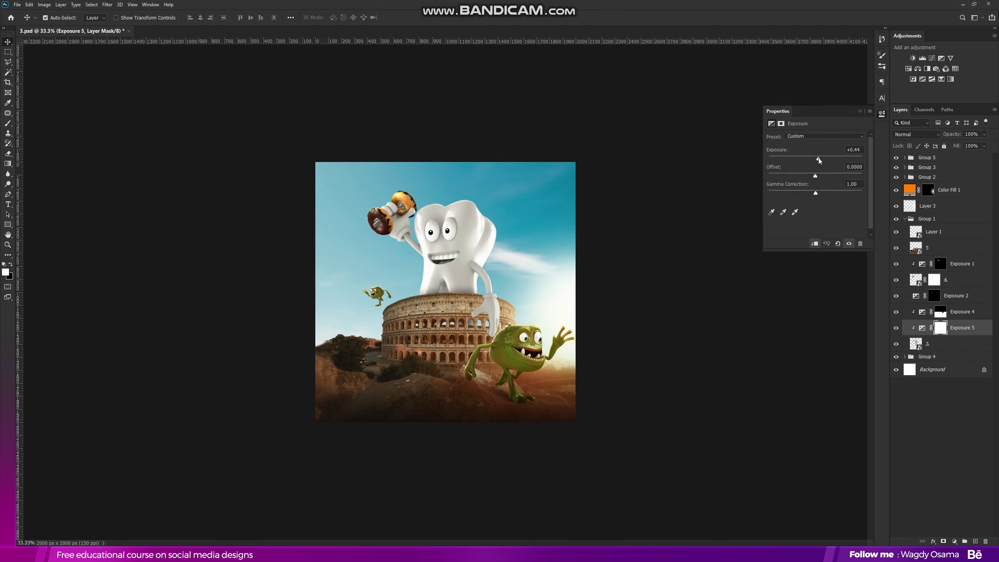
click(861, 113)
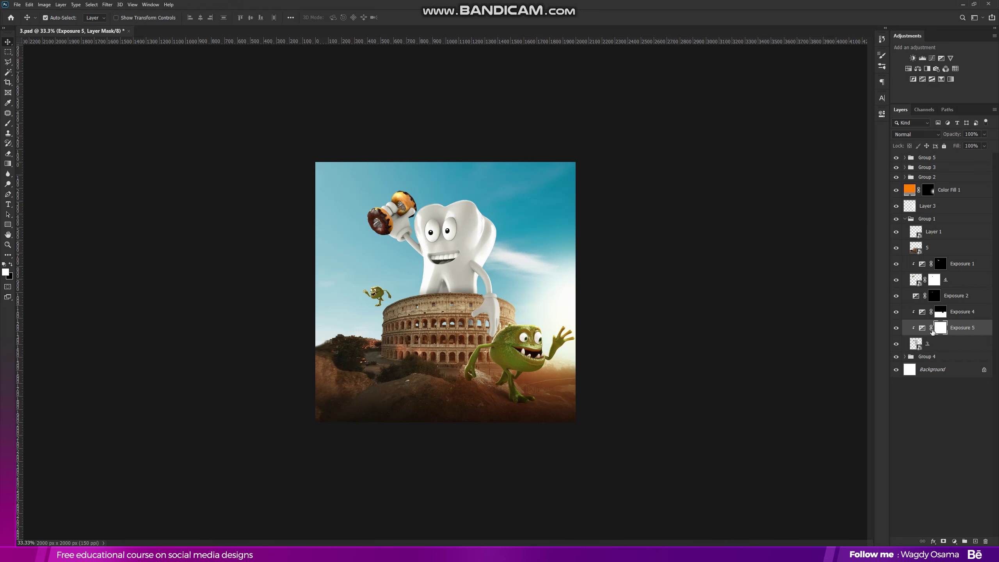
- Paint black with a large soft brush on the Exposure 5 mask over the tooth's front and left side
key(b)
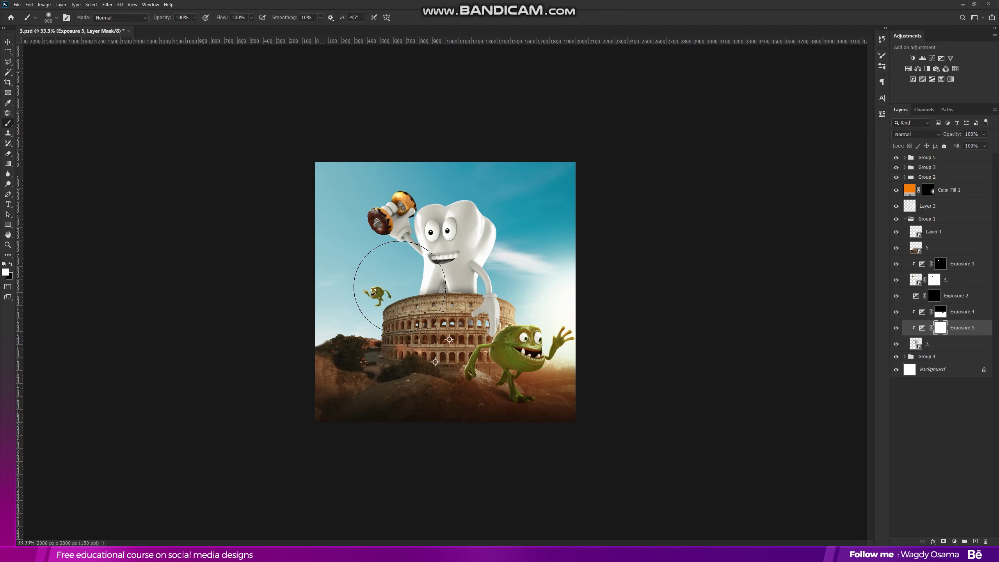
click(11, 264)
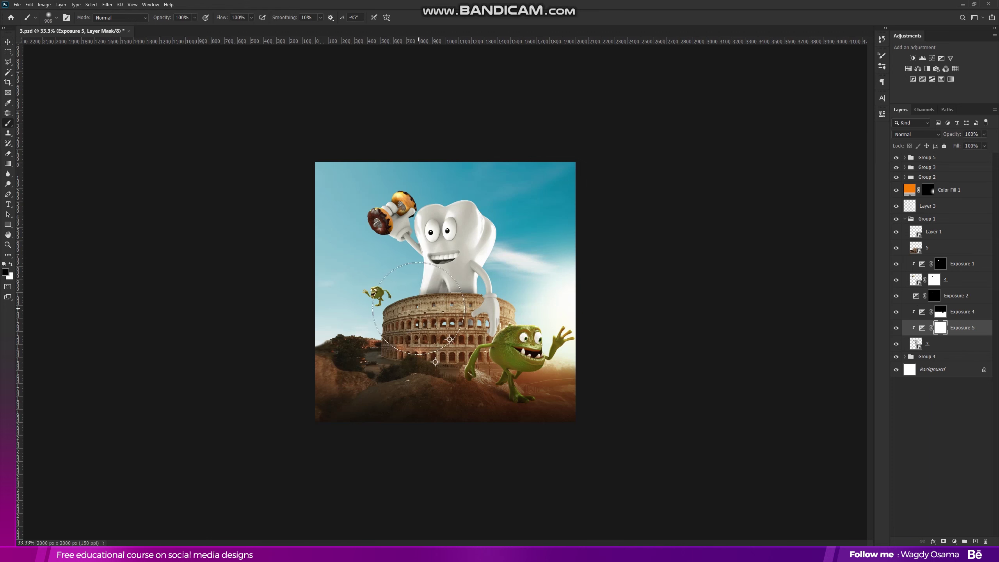
mouse_move(419, 310)
mouse_down()
mouse_move(391, 290)
mouse_move(390, 261)
mouse_up()
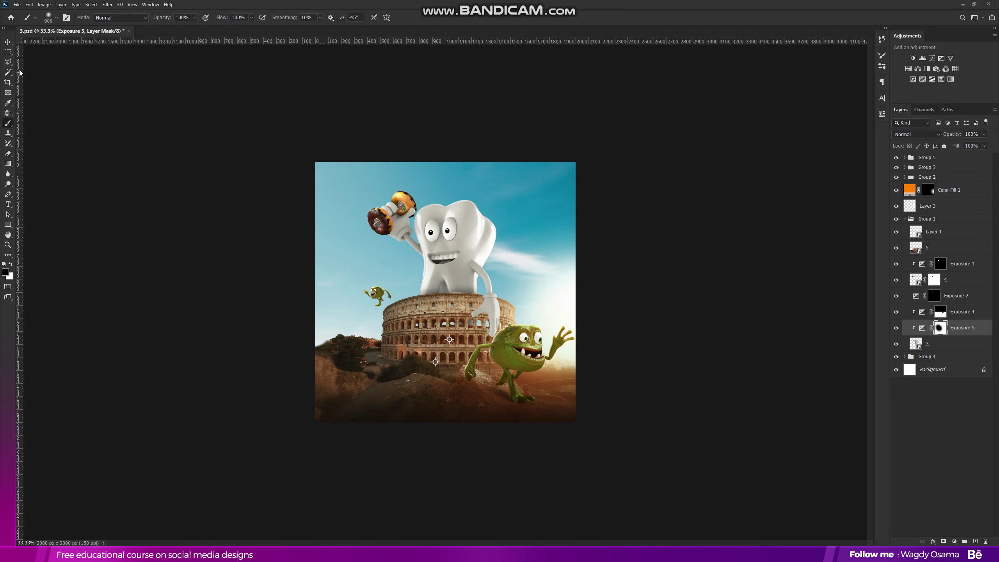
- Collapse and lock Group 5, and select Layer 1, which holds the hand over the Colosseum
key(v)
click(497, 311)
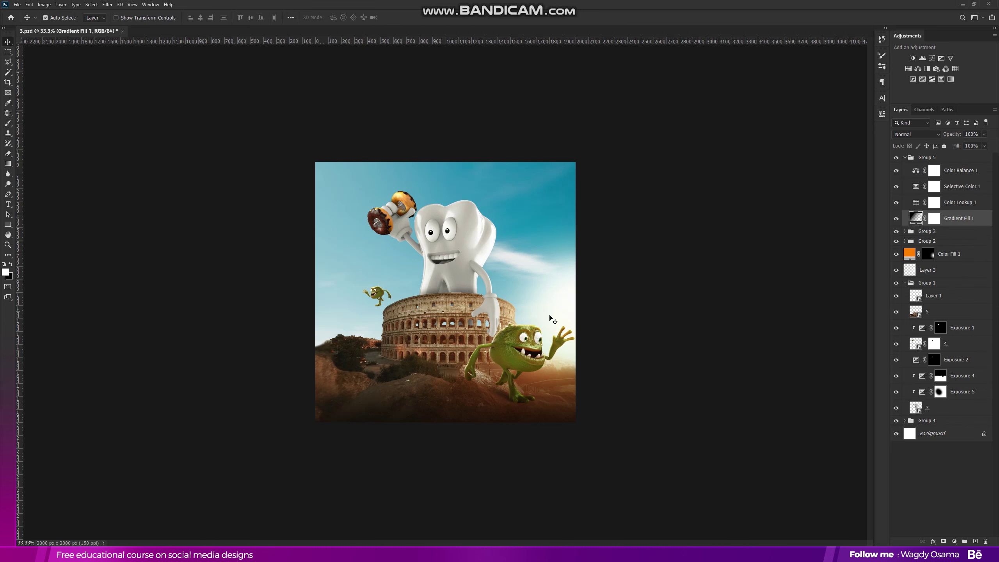
click(905, 158)
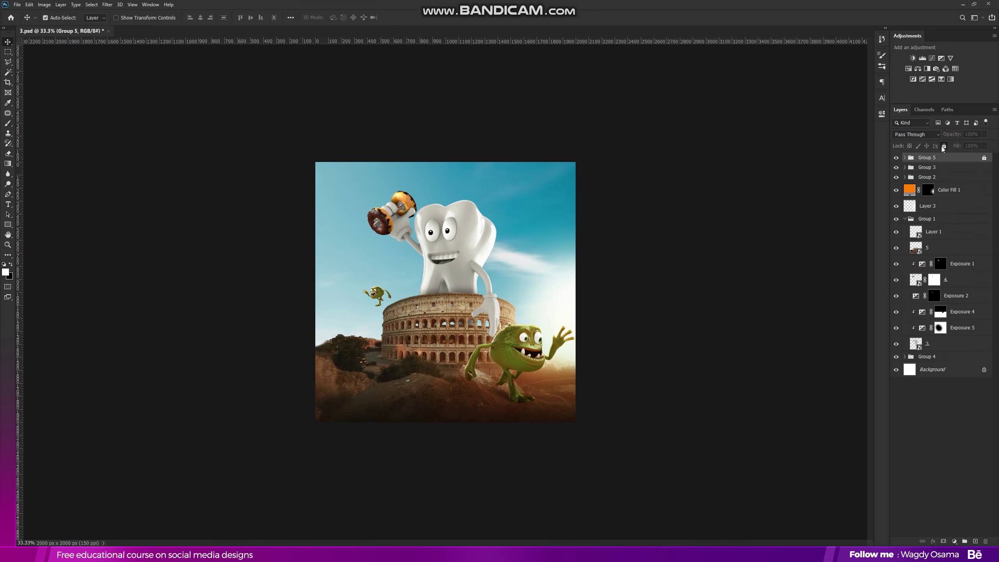
click(495, 310)
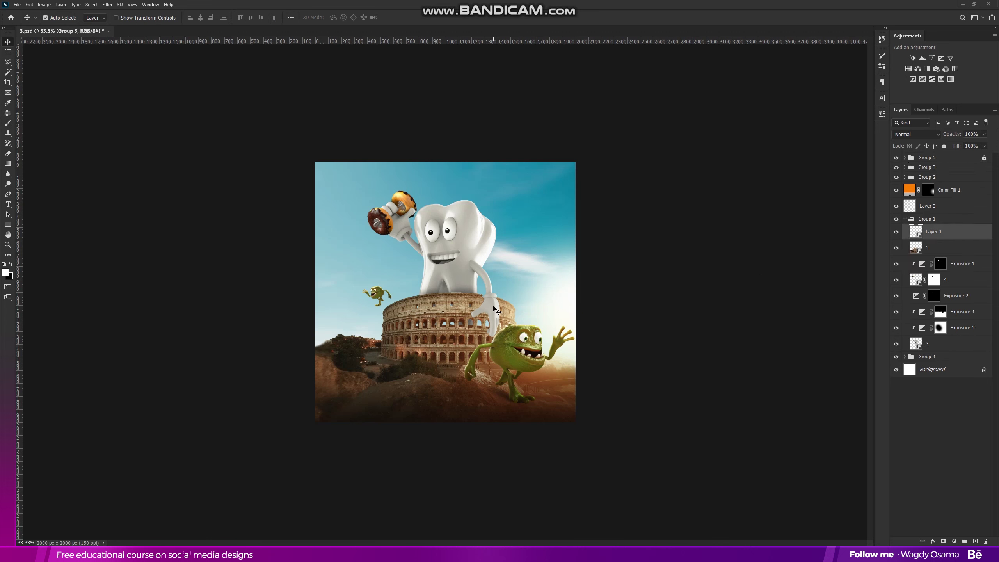
right_click(934, 233)
click(905, 219)
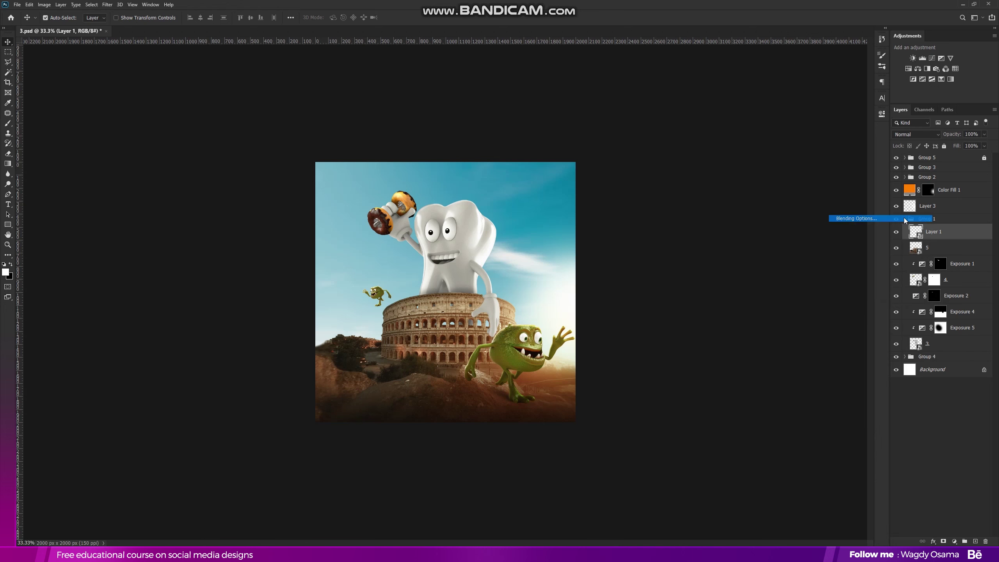
click(685, 174)
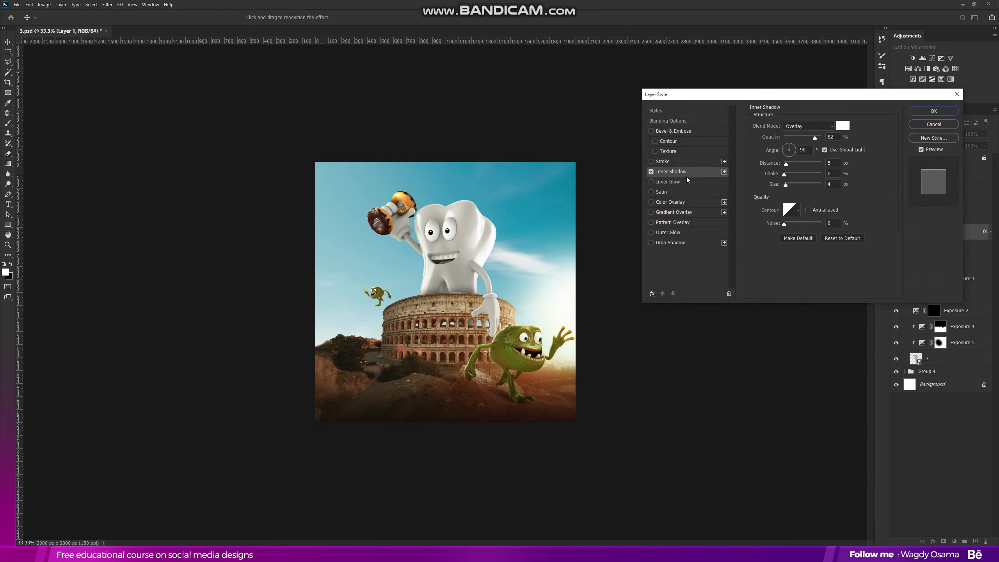
click(934, 111)
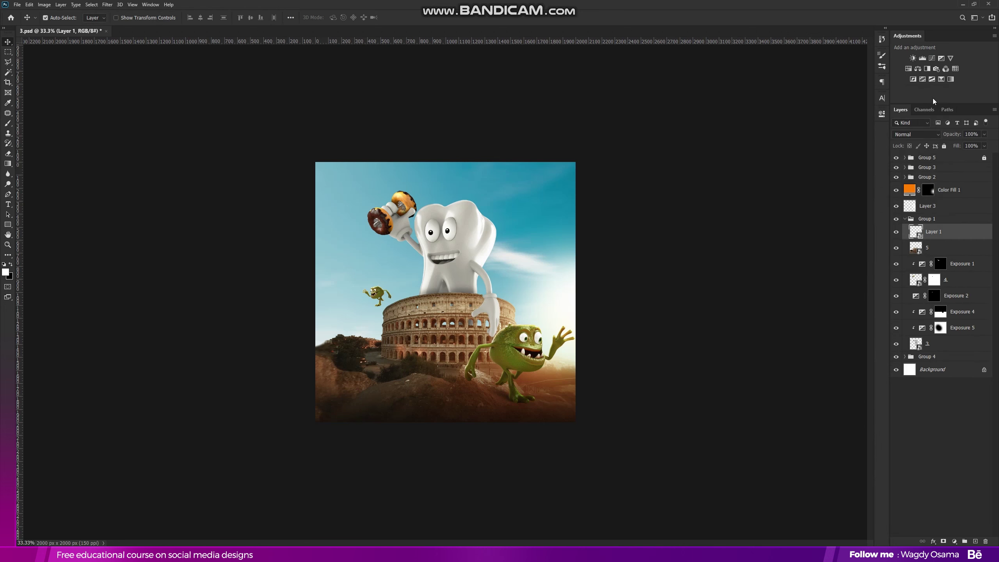
- Add an Exposure adjustment clipped to Layer 1 and set its exposure to +0.11
click(942, 58)
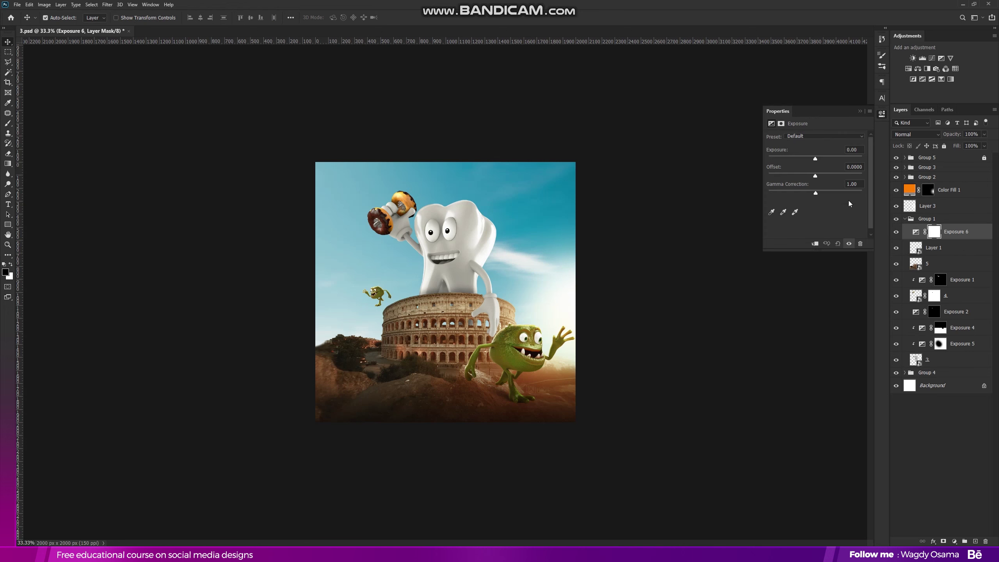
click(815, 242)
drag(816, 158, 818, 158)
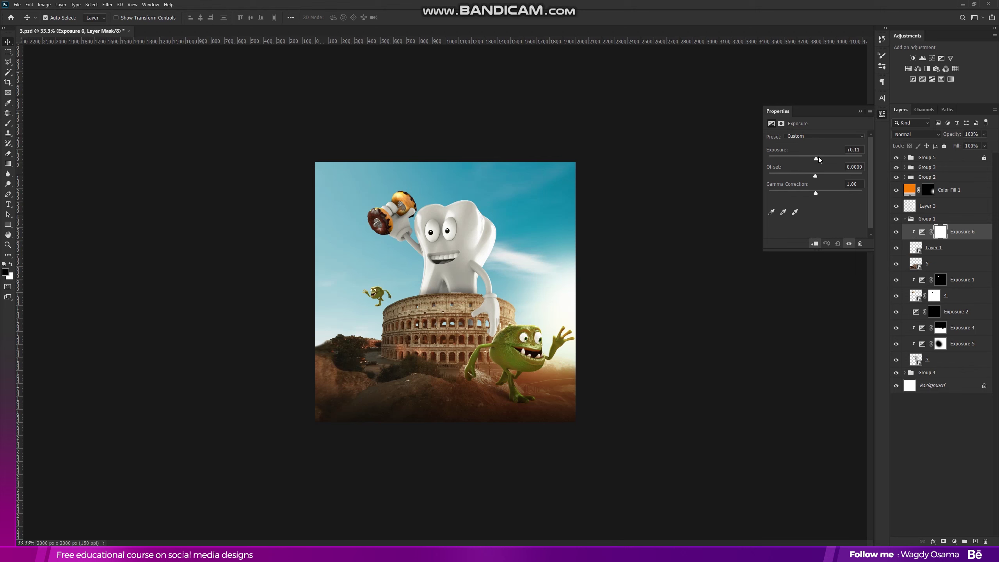
click(860, 111)
- Examine what layer 5 and Layer 1 contain by switching their visibility off and on
click(941, 267)
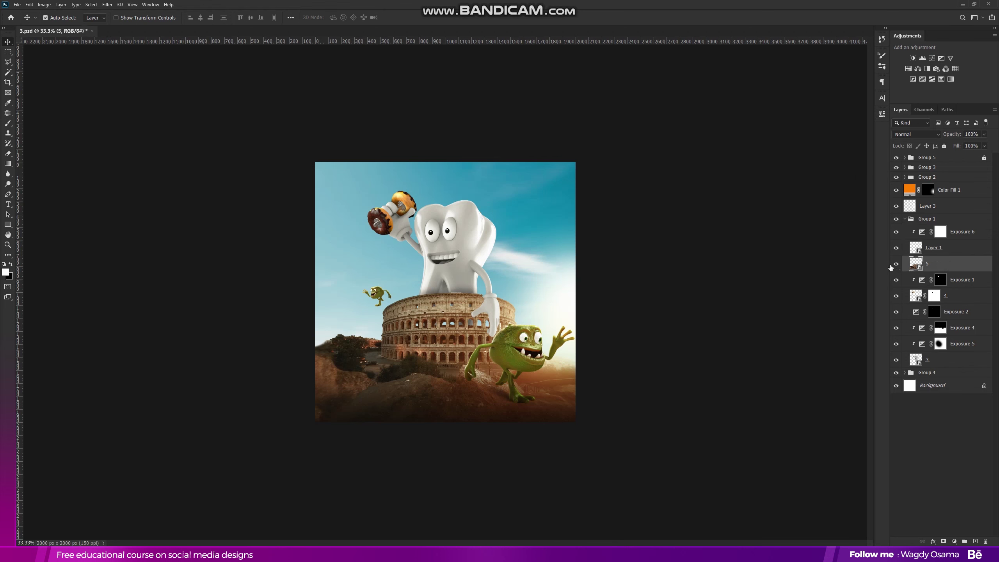
click(896, 264)
click(896, 264)
click(896, 232)
click(896, 248)
click(936, 250)
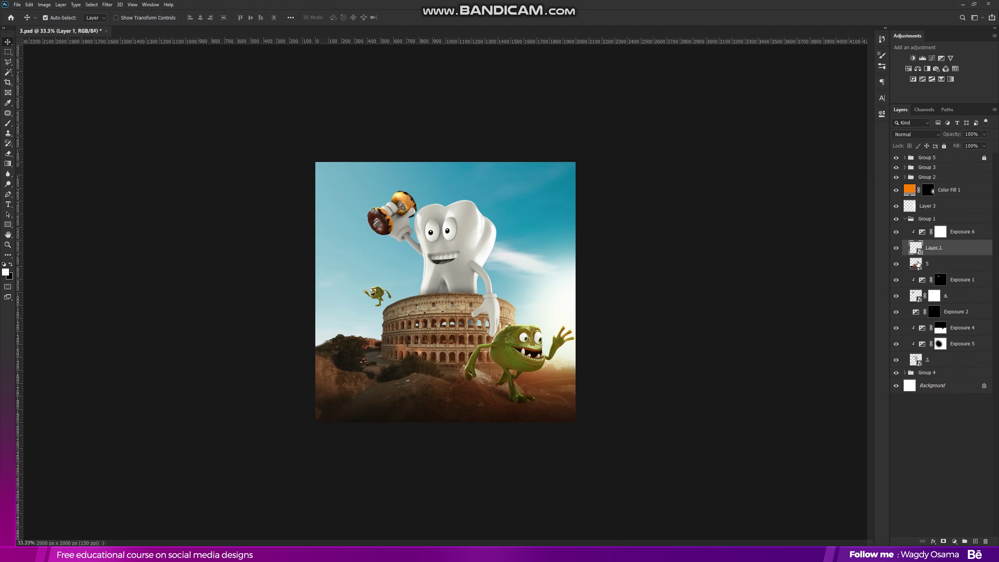
click(897, 265)
click(897, 265)
click(897, 249)
click(898, 250)
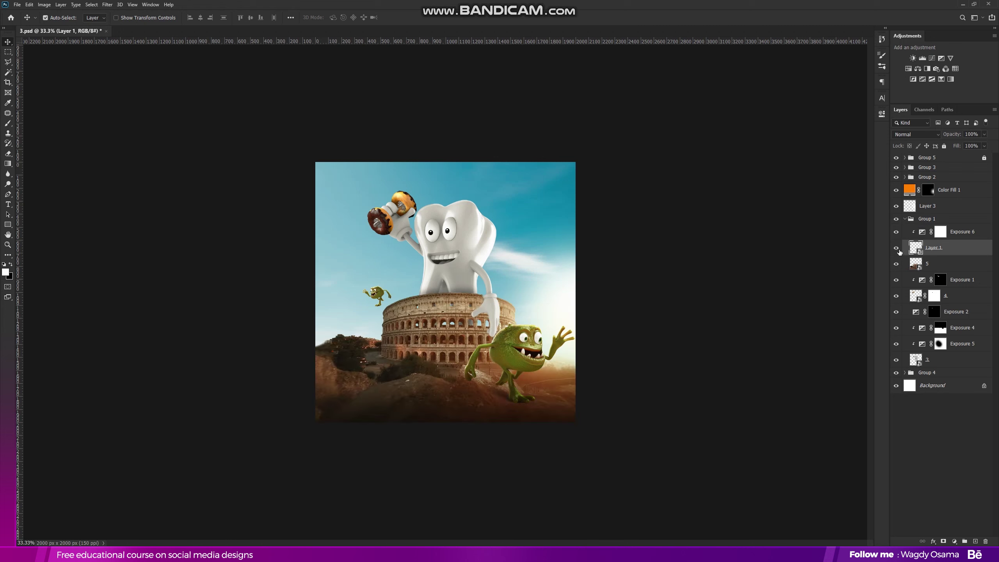
- Add a black drop shadow in Normal blend mode to Layer 1
right_click(947, 252)
click(889, 219)
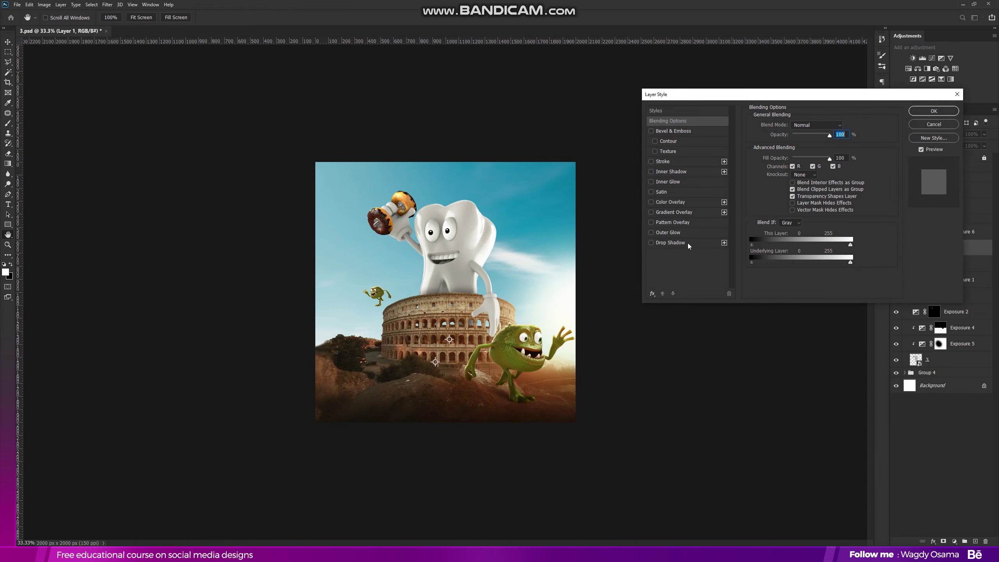
click(676, 242)
click(843, 126)
drag(488, 334, 450, 339)
click(792, 317)
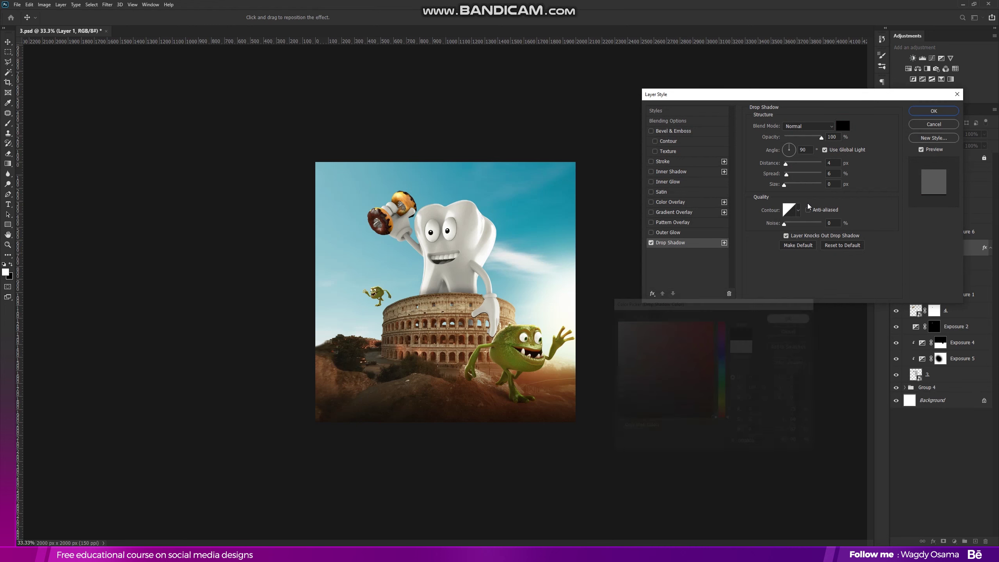
- Set Layer 1's drop shadow to a 45° angle, 42 px distance and 24 px size
drag(785, 185, 795, 186)
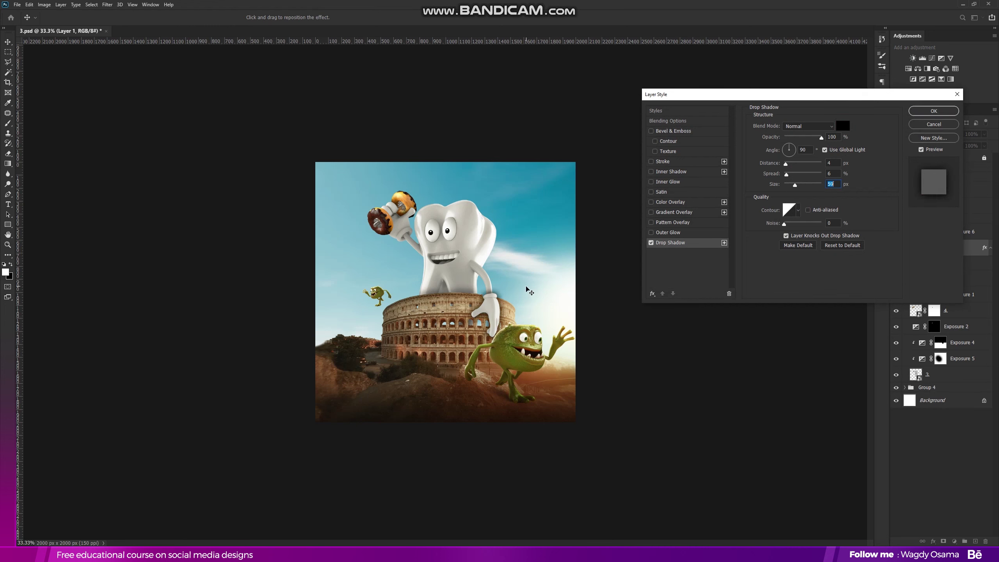
drag(529, 286, 525, 294)
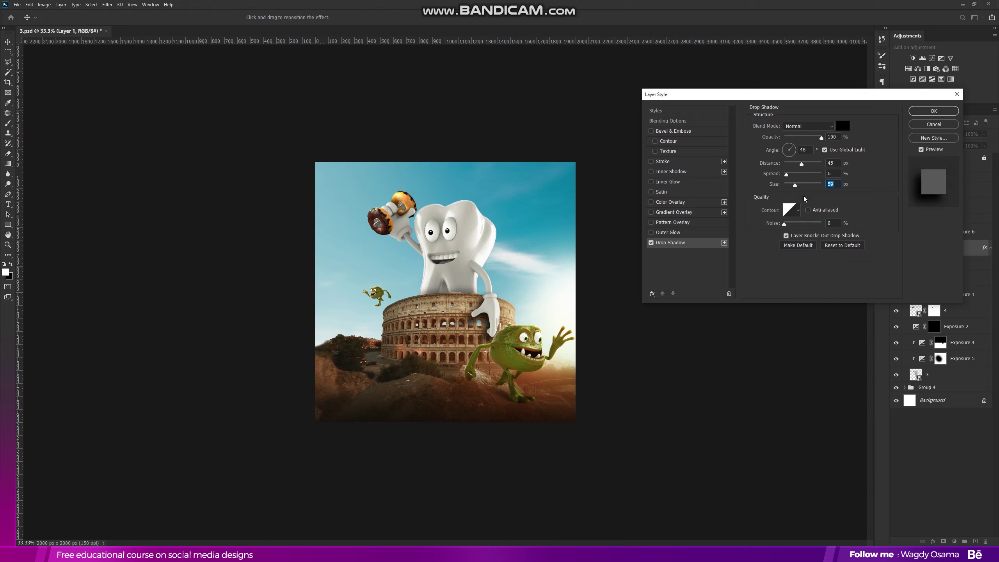
drag(795, 185, 790, 186)
drag(531, 300, 520, 302)
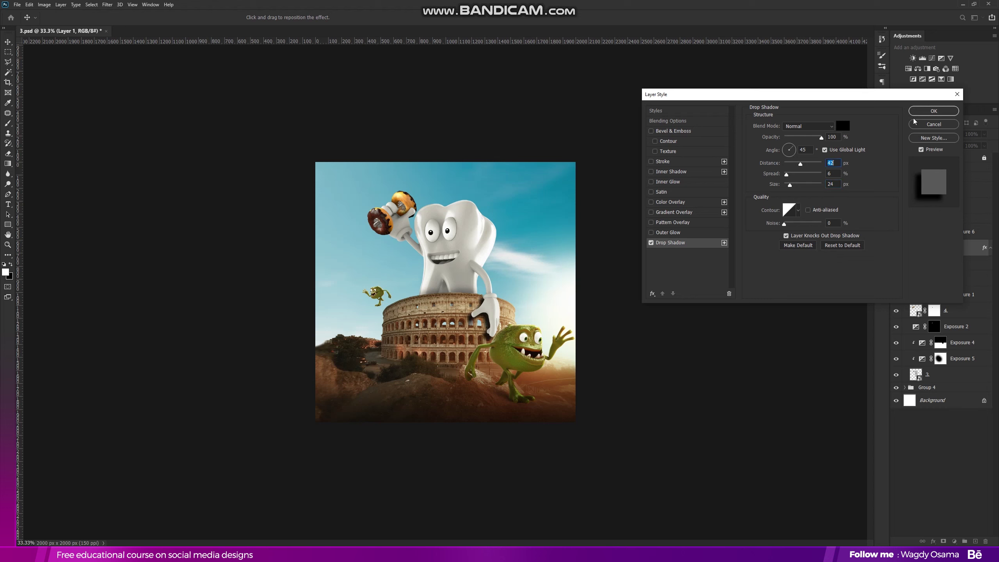
click(934, 111)
- Convert Layer 1's drop shadow into its own layer and clip it to layer 5
right_click(944, 266)
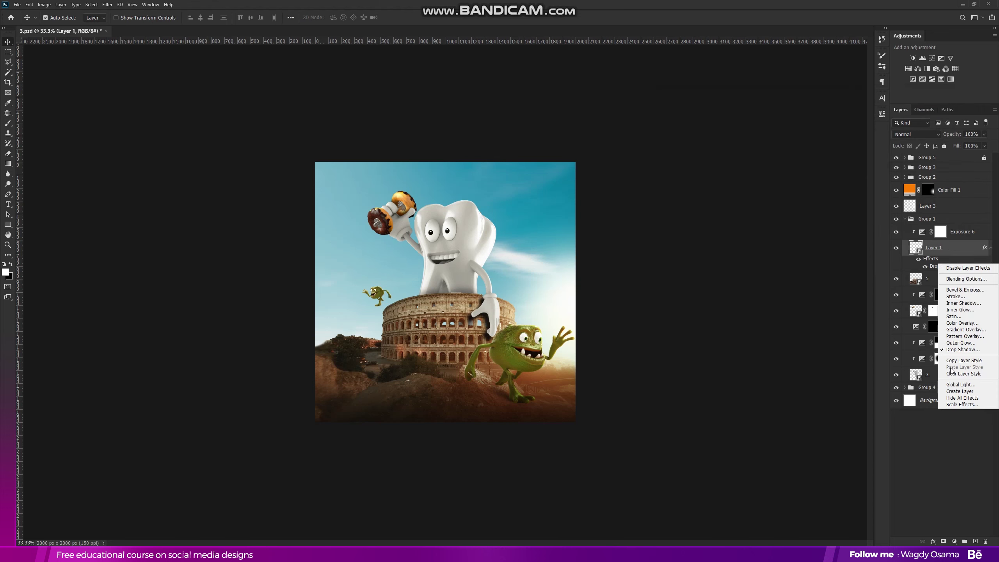
click(956, 390)
click(902, 265)
click(897, 264)
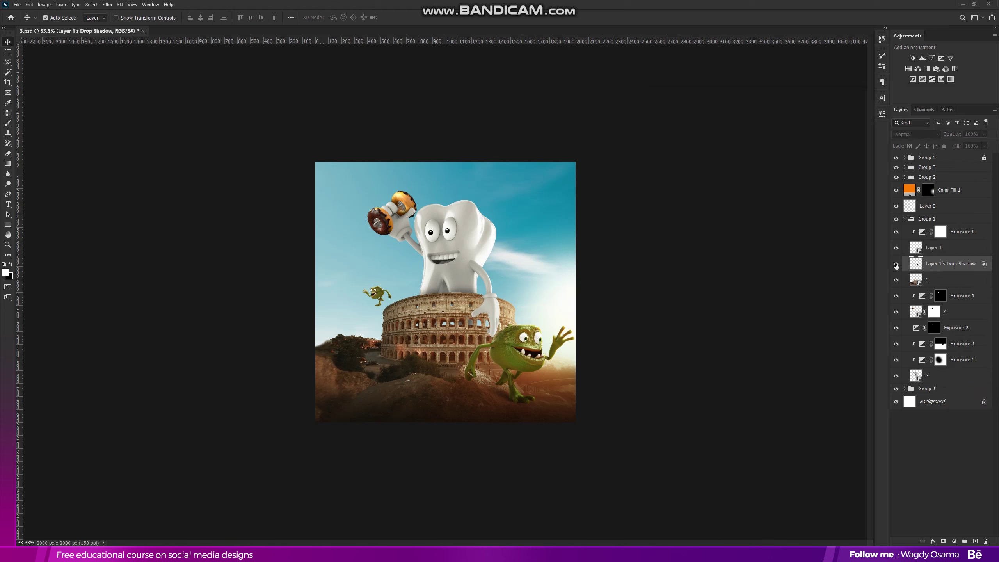
click(897, 265)
click(897, 264)
click(897, 264)
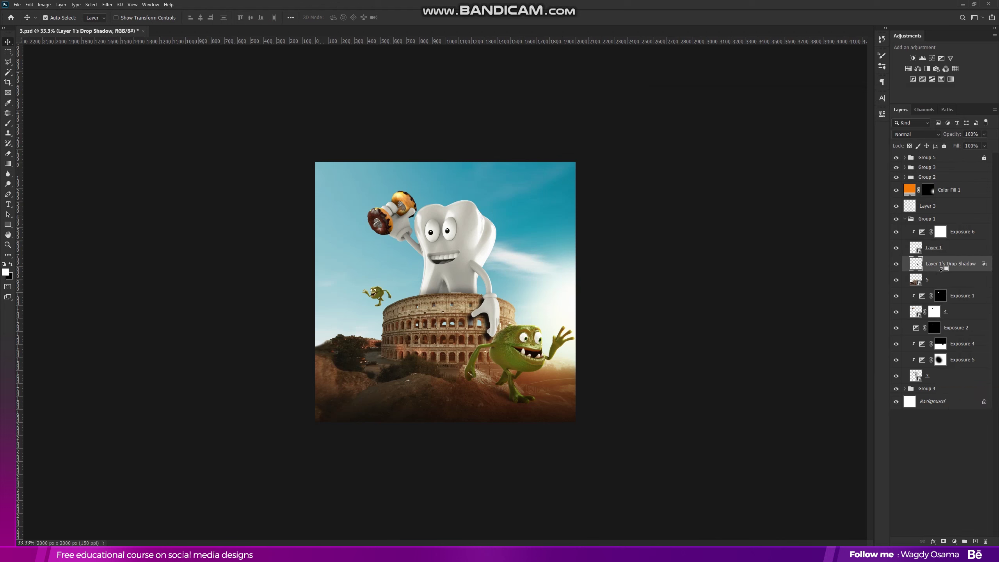
alt+click(941, 274)
- Lower the hand shadow layer's opacity to 46% and rotate it clockwise by about 12°
drag(958, 139, 933, 142)
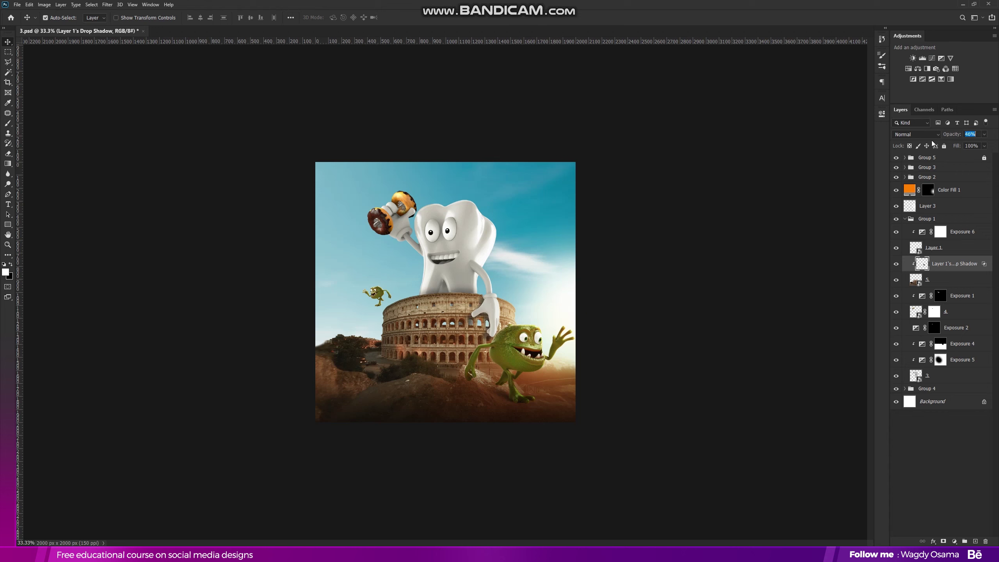
key(ctrl+t)
drag(525, 281, 530, 286)
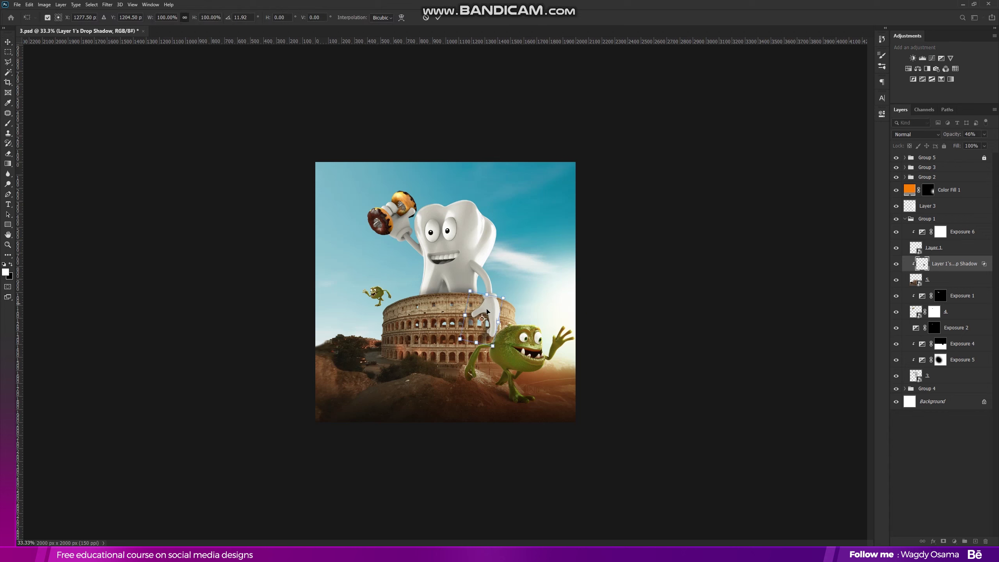
key(Return)
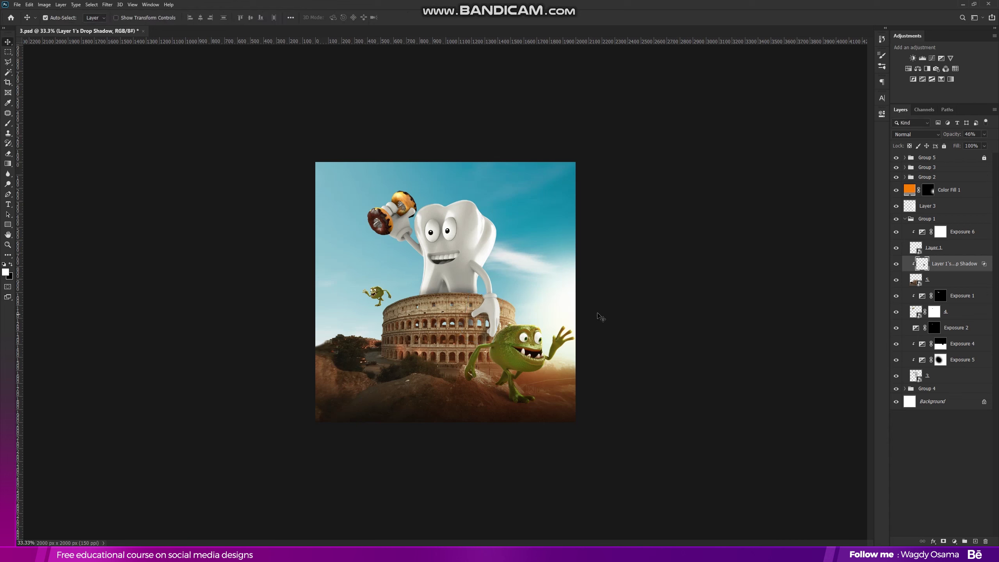
- Reduce the hand shadow layer's opacity to 37% and fine-tune its rotation and placement beneath the hand
drag(956, 134, 951, 135)
key(ctrl+t)
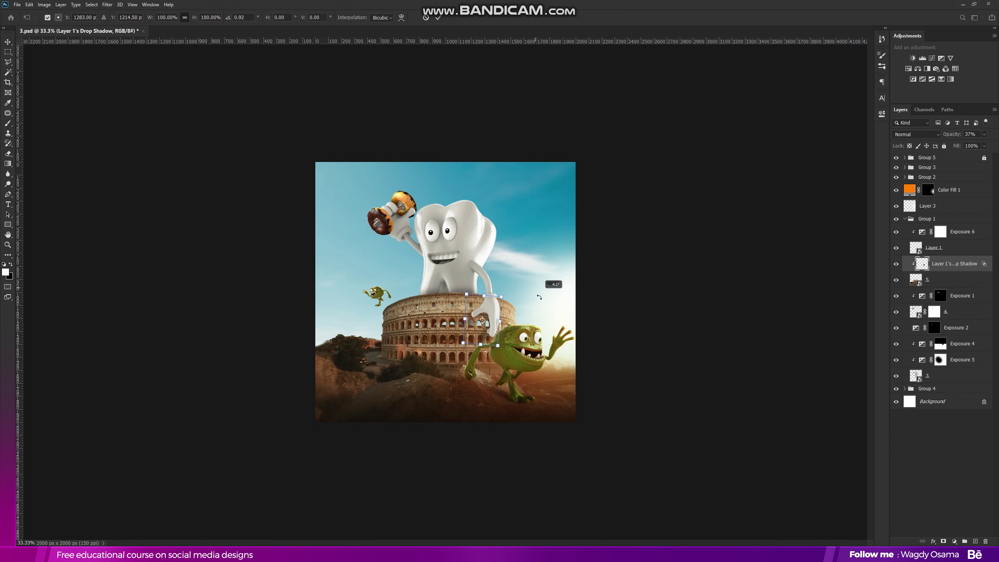
drag(553, 284, 537, 294)
key(Return)
- Inspect the hand's shadow on the Colosseum up close, and collapse Group 1
key(ctrl+plus)
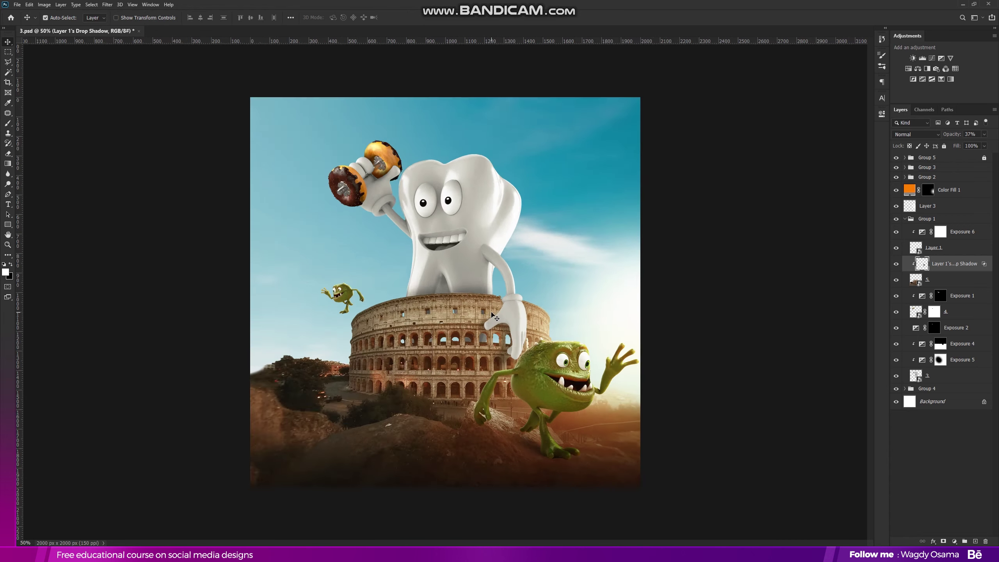
key(ctrl+plus)
key(ctrl+minus)
key(ctrl+minus)
key(ctrl+minus)
key(ctrl+plus)
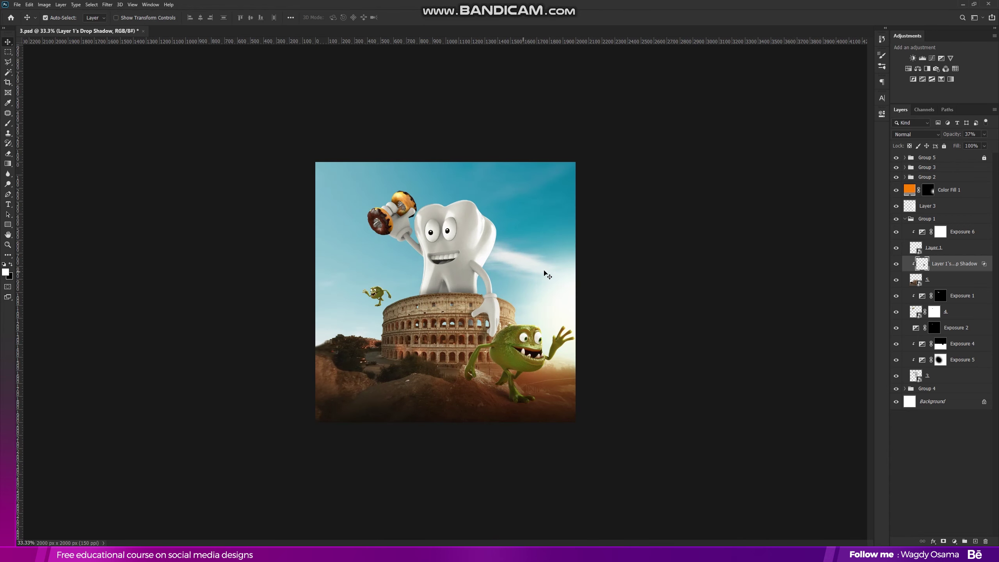
click(906, 219)
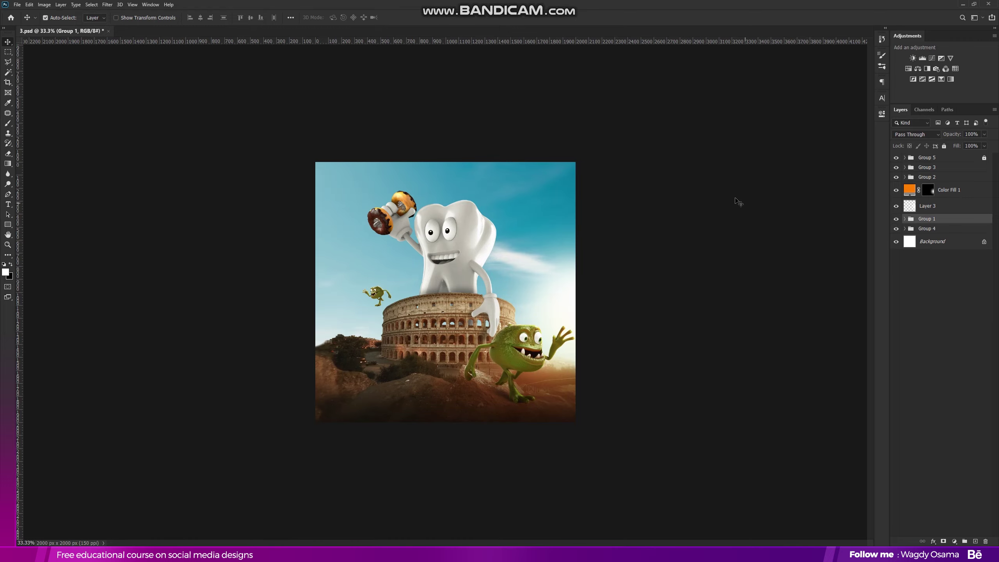